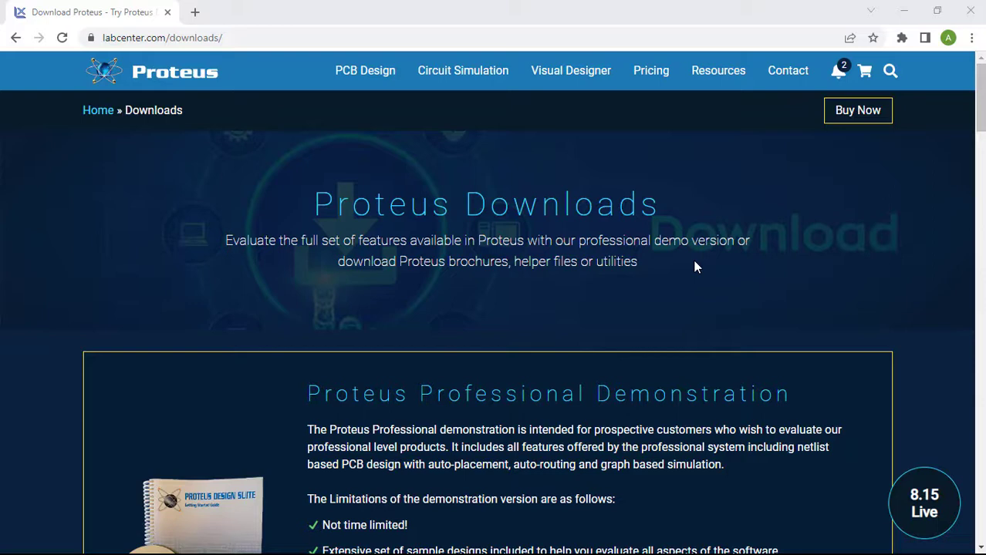
Scroll down to the Proteus Professional Demonstration details and its limitations
scroll(697, 267, "down", 4)
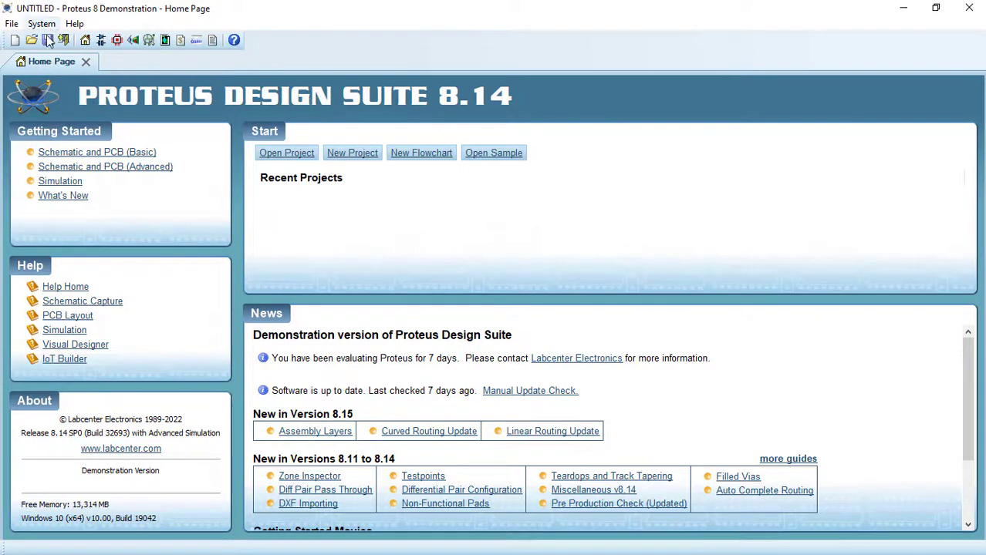
Create a new project with the default name, DEFAULT schematic template, no PCB layout and no firmware
left_click(10, 24)
left_click(24, 40)
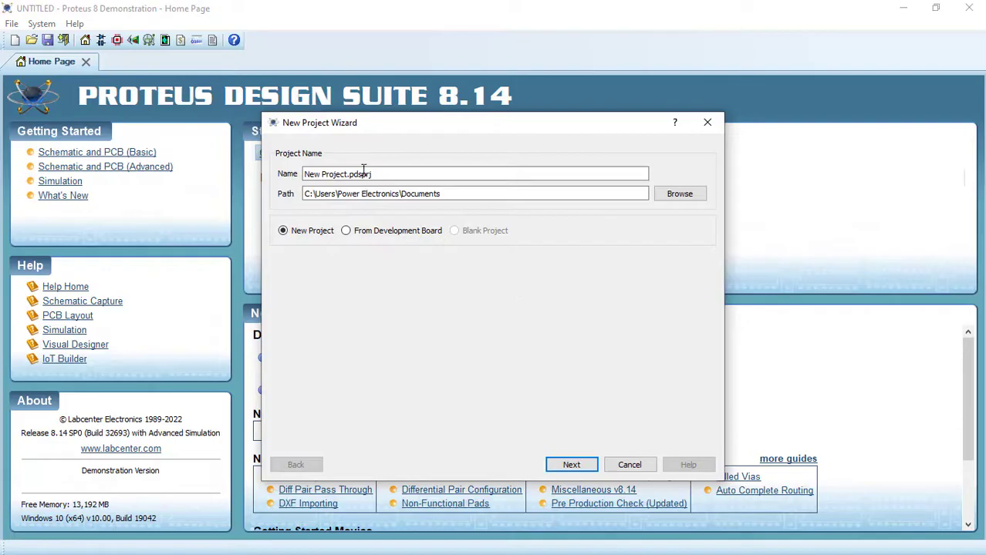
left_click(309, 179)
left_click(572, 468)
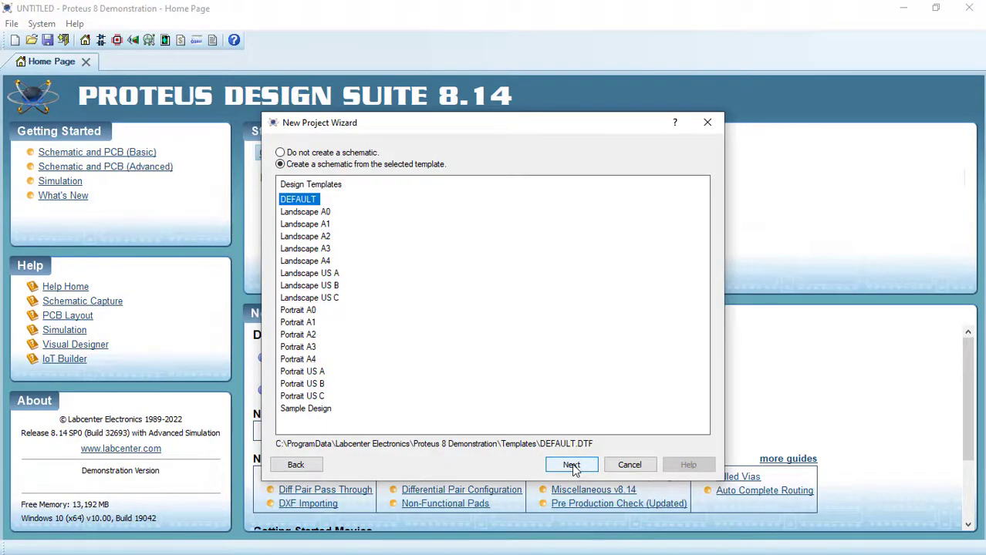
left_click(572, 466)
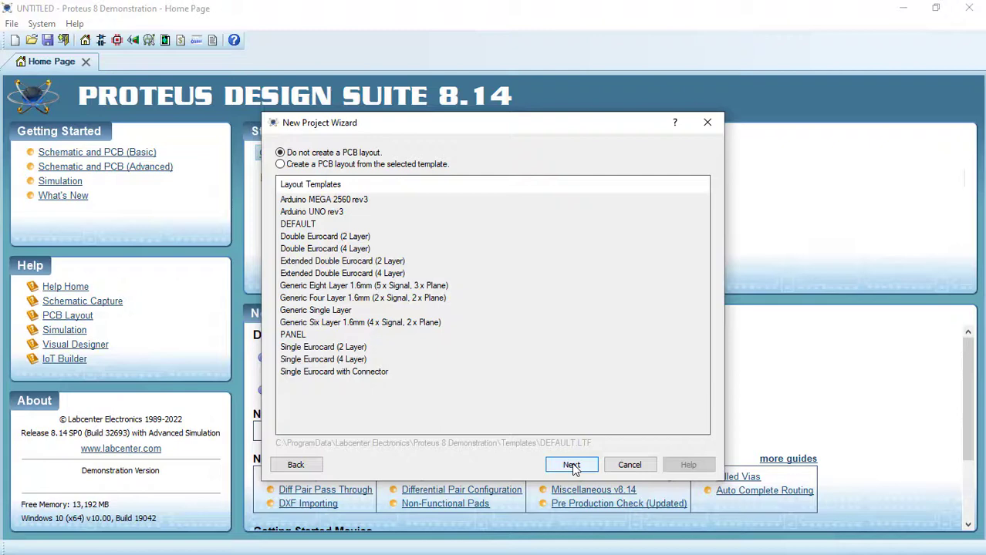
left_click(571, 466)
left_click(571, 466)
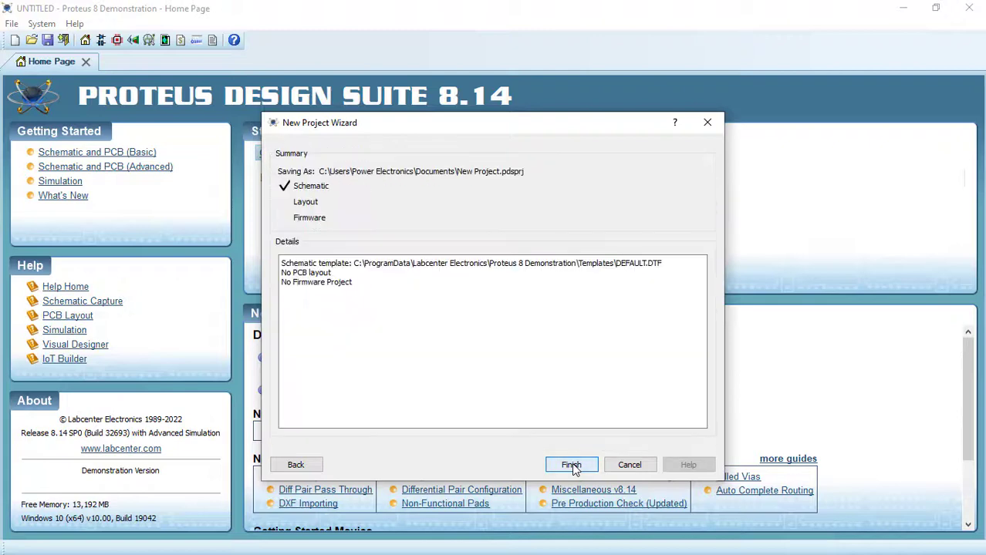
left_click(572, 465)
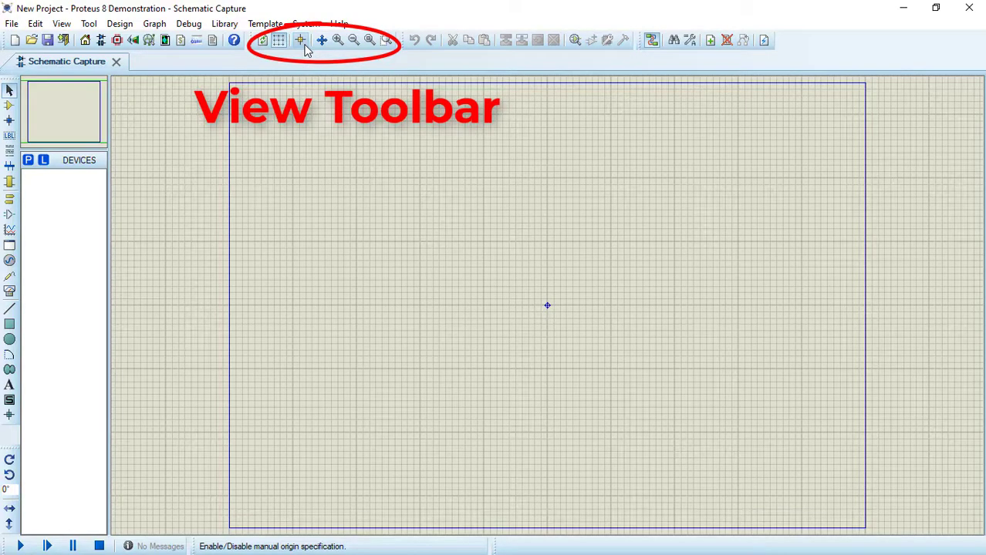
left_click(338, 40)
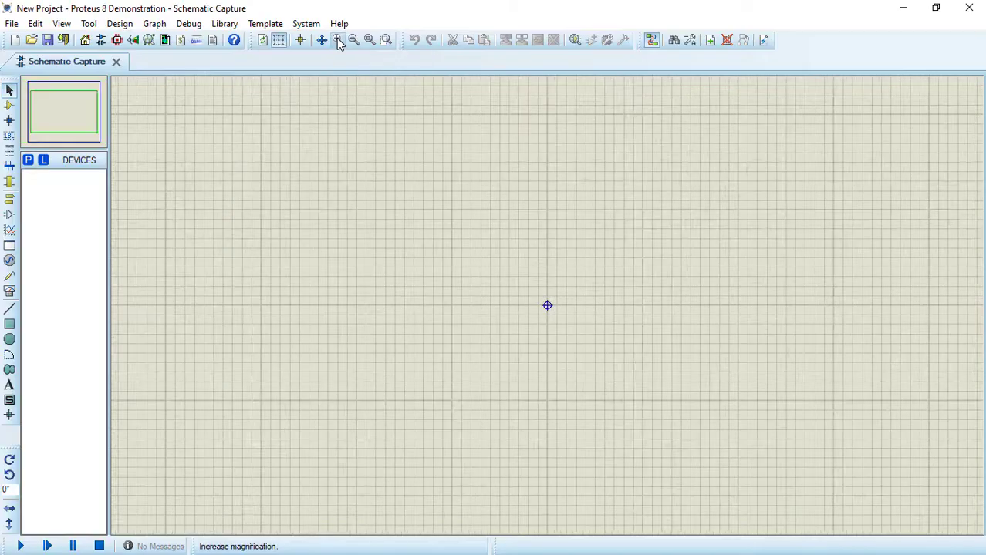
left_click(354, 40)
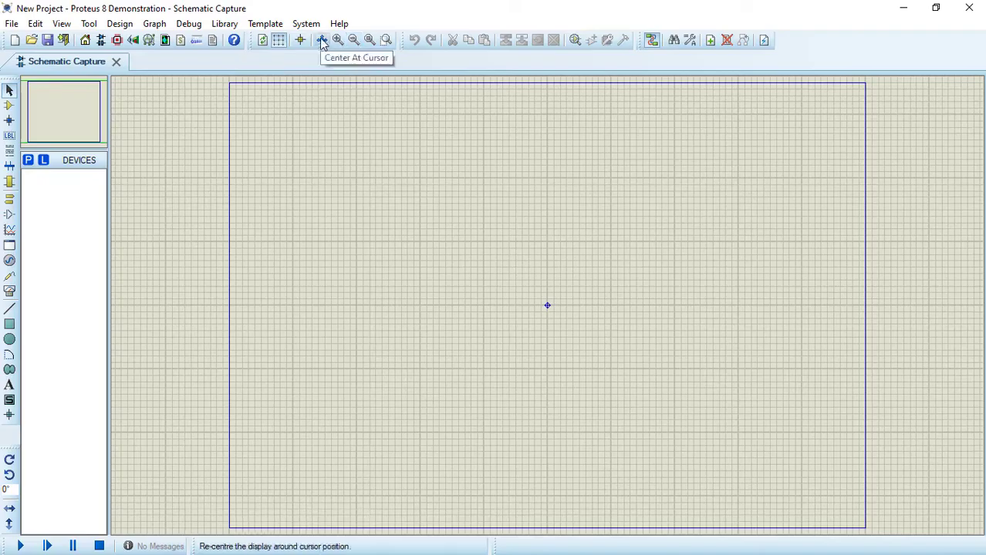
left_click(321, 40)
left_click(521, 198)
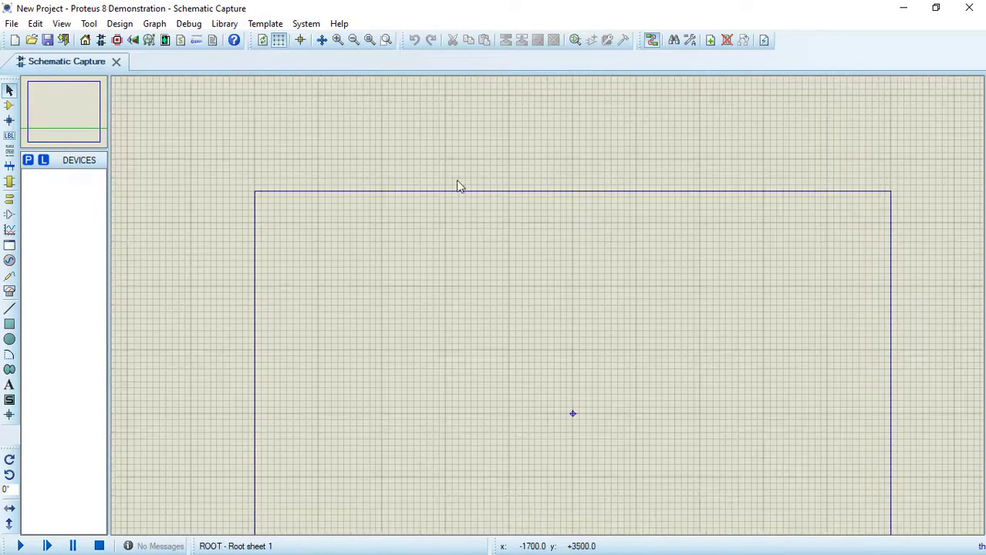
left_click(323, 40)
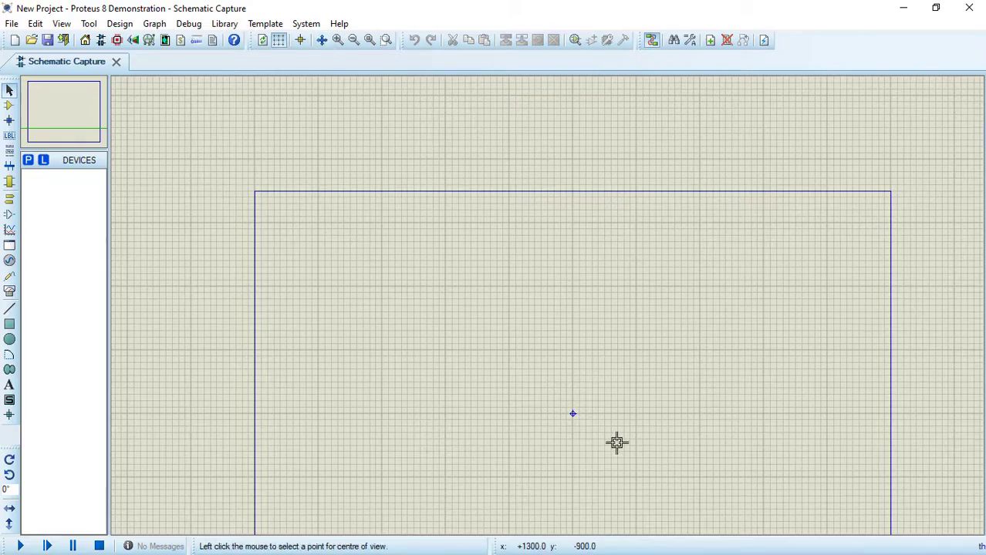
left_click(572, 415)
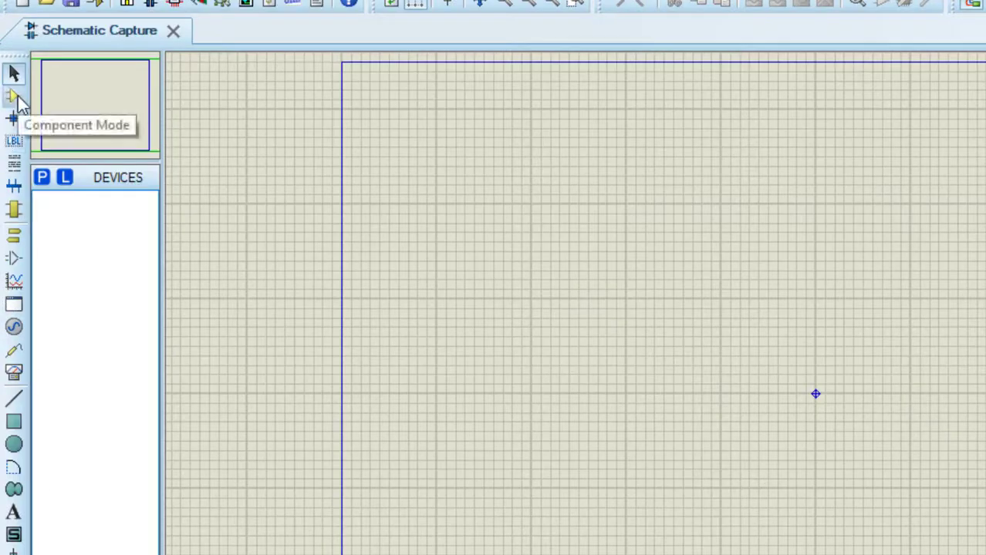
In Component Mode, search 'dc batt' in Pick Devices and add BATTERY to the device list
left_click(17, 99)
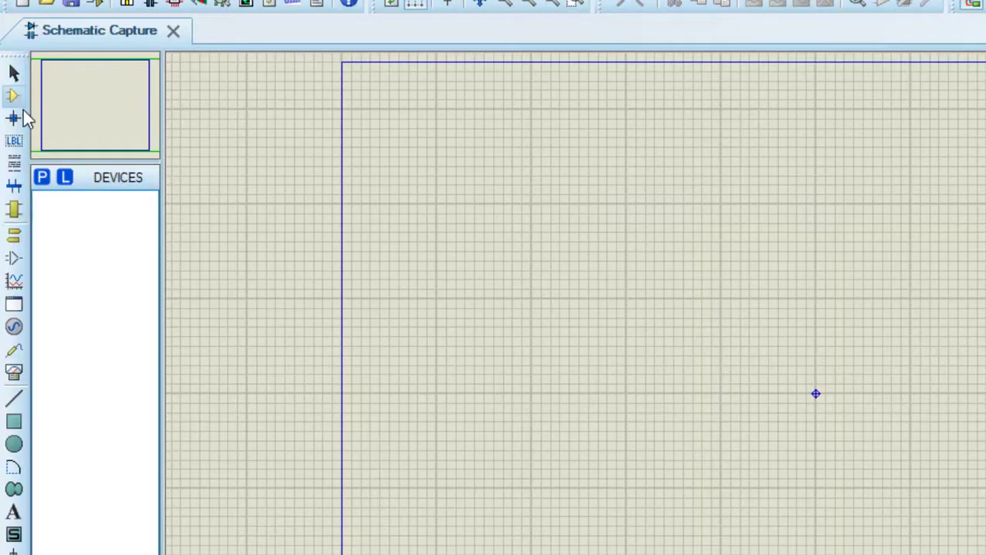
left_click(42, 181)
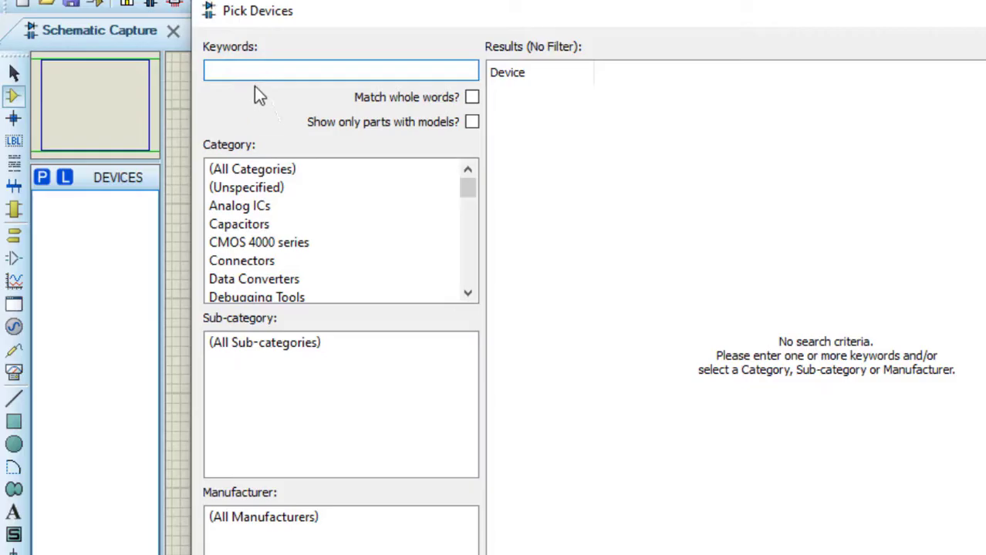
type("dc battery")
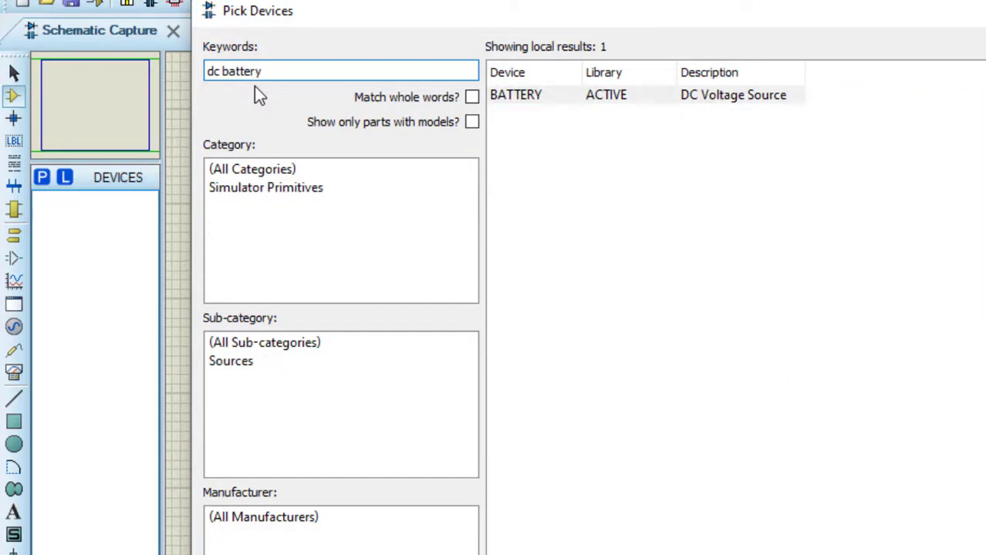
double_click(538, 99)
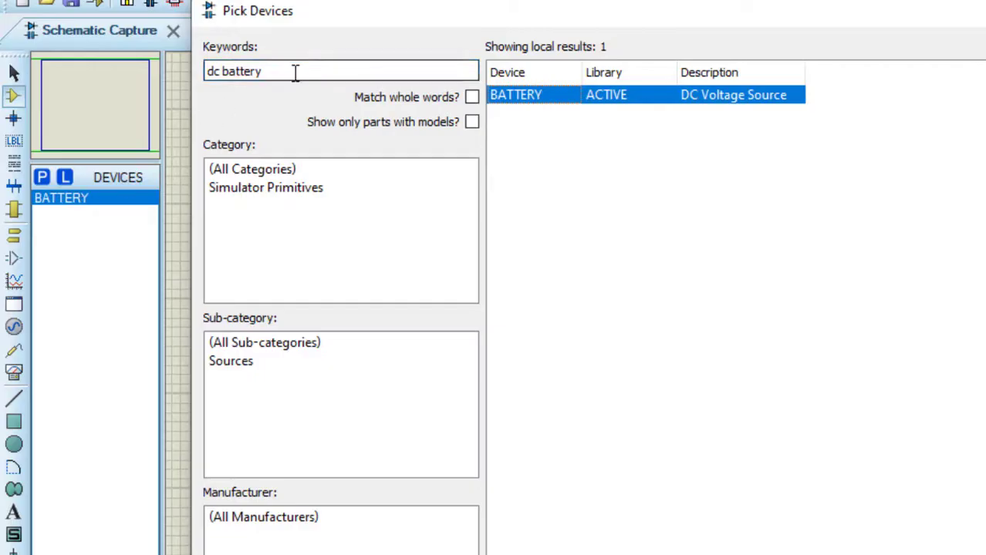
Search 'switch' and 'lam' to add SWITCH and LAMP, then close Pick Devices
left_click_drag(295, 72, 173, 86)
type("sw")
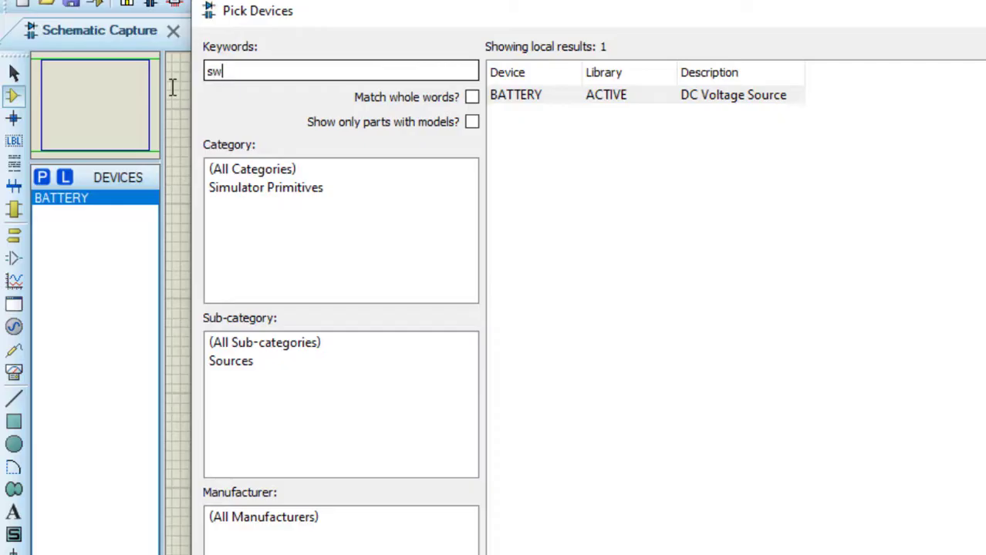
type("itc")
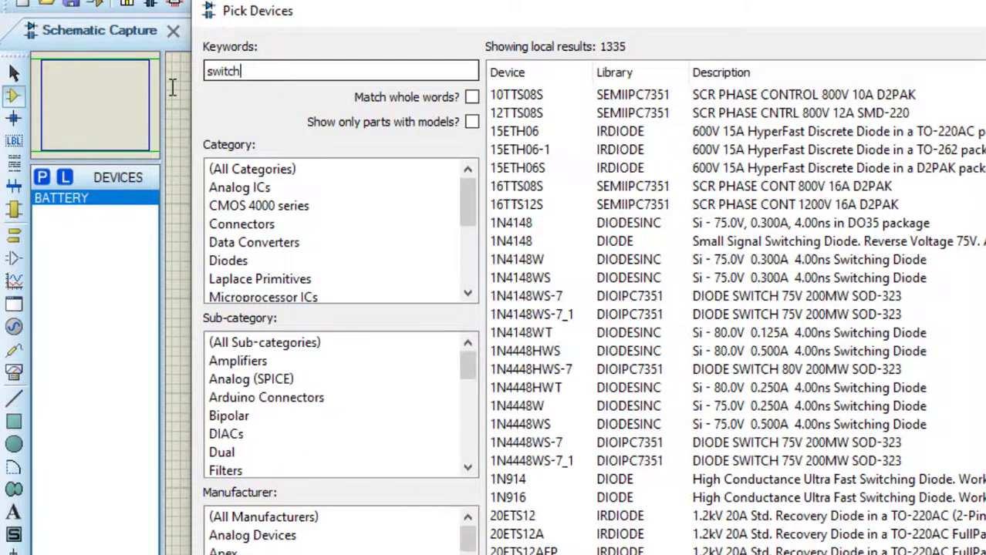
type("h")
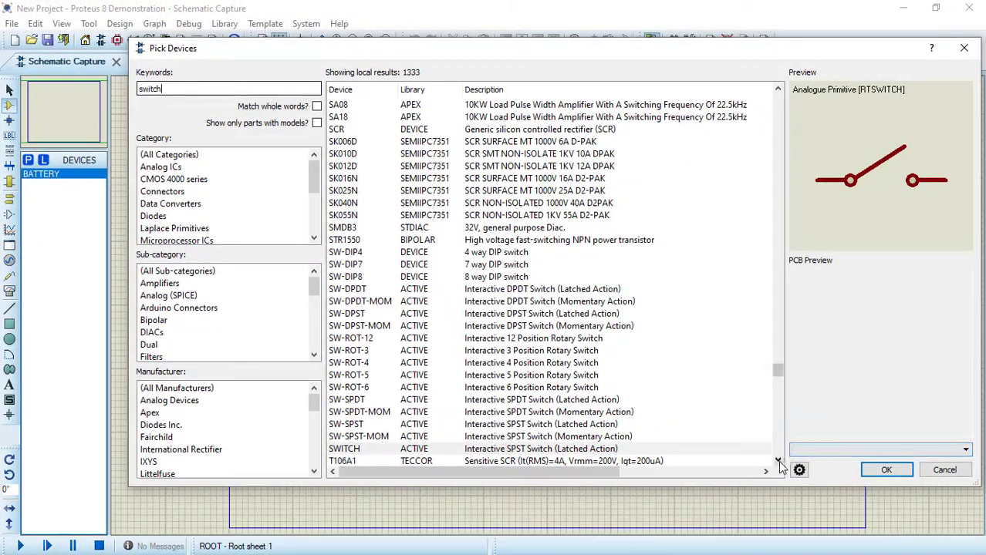
left_click(777, 424)
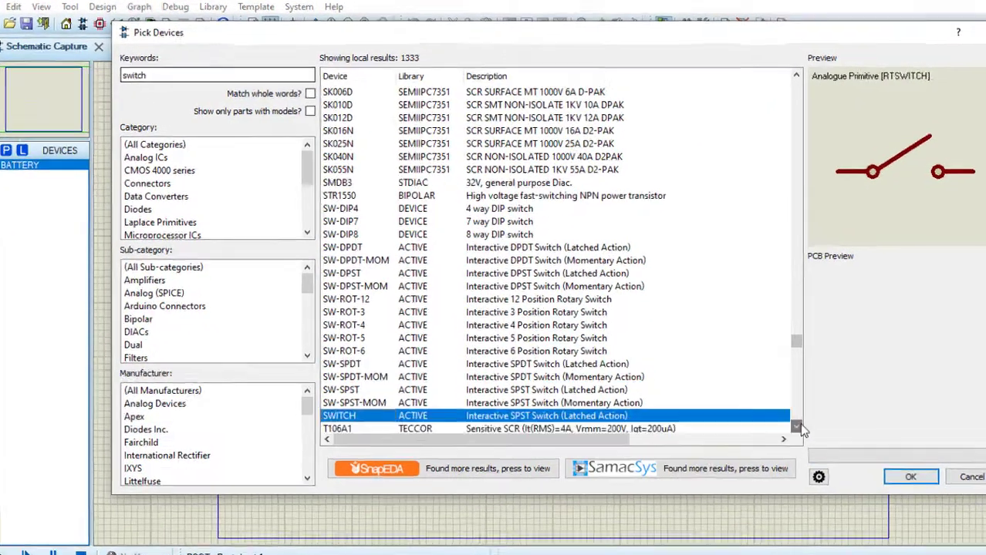
left_click(798, 426)
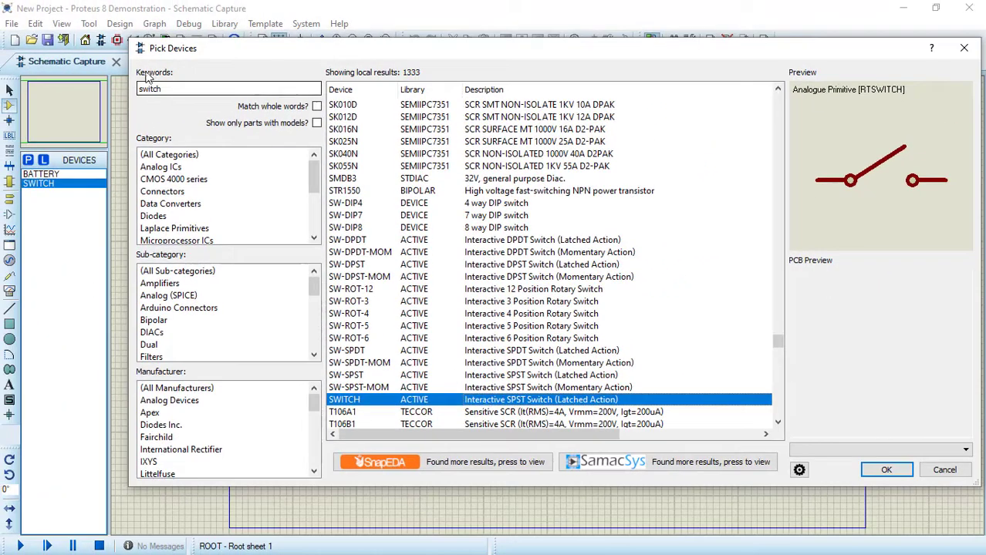
left_click_drag(175, 88, 105, 89)
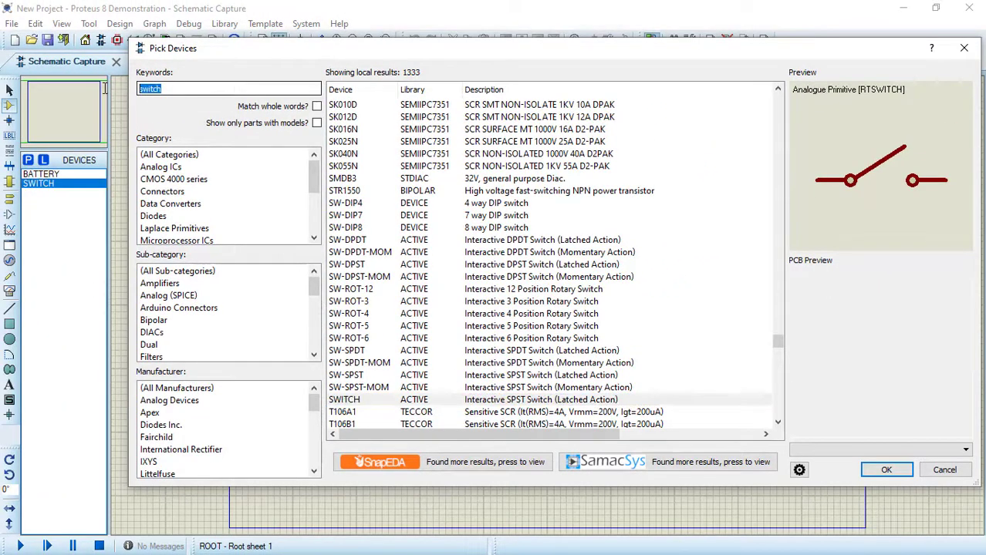
type("lamp")
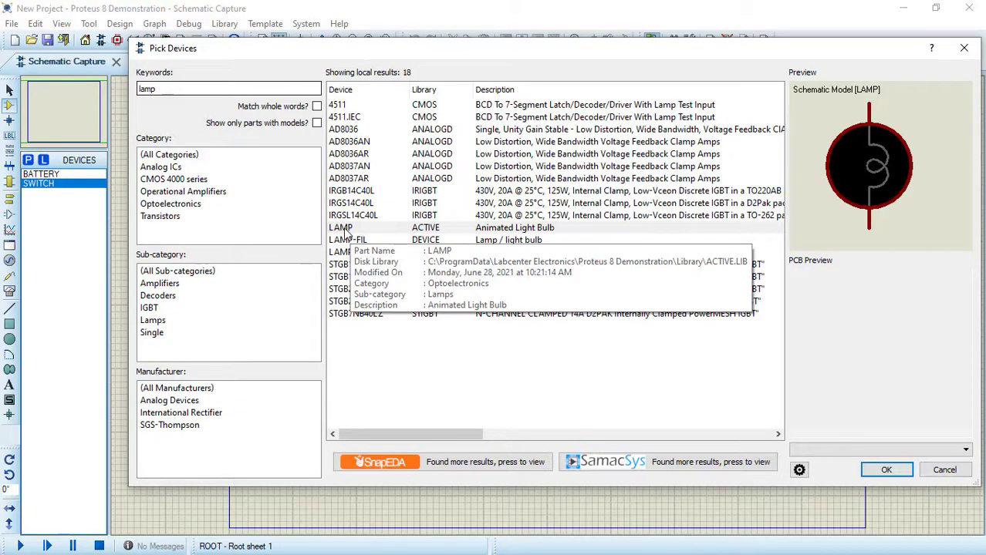
double_click(347, 232)
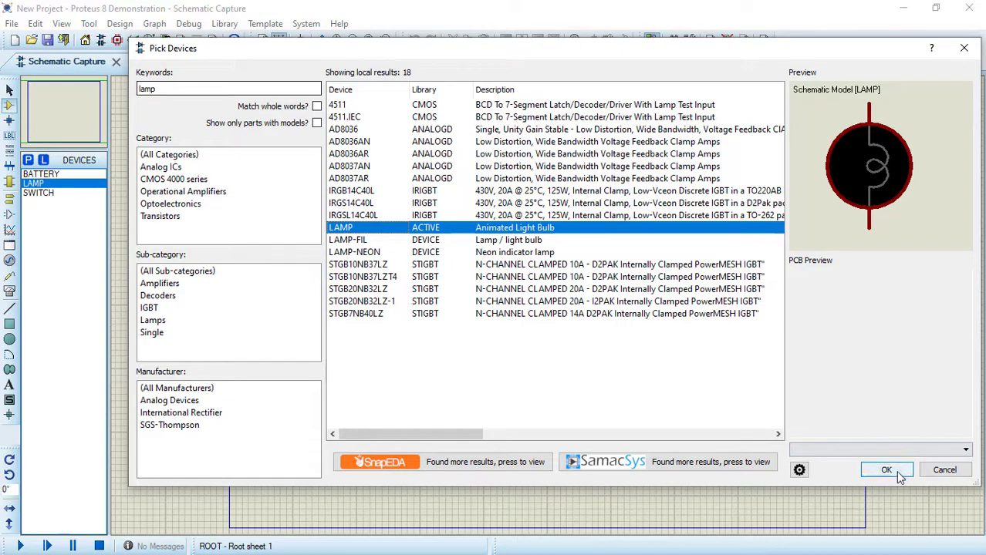
left_click(886, 471)
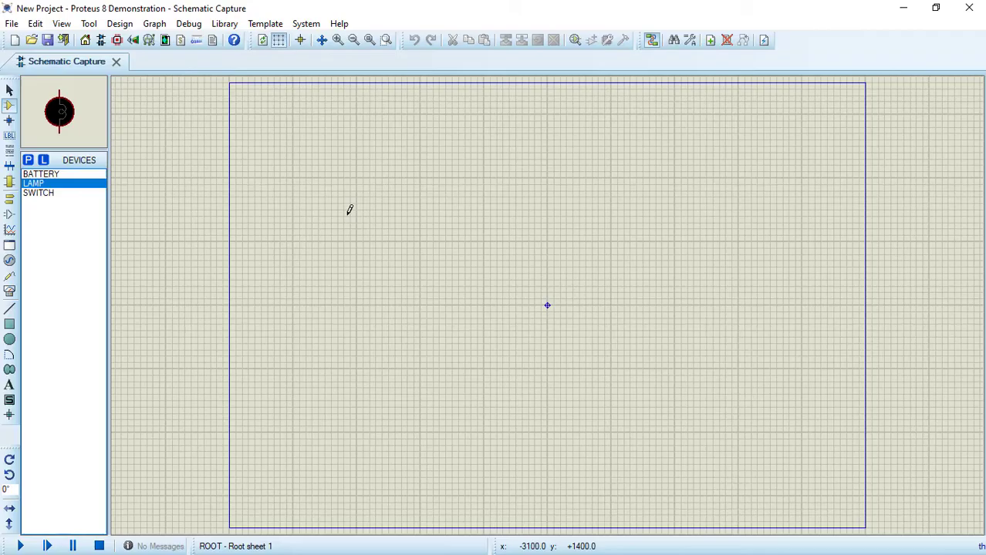
Place battery B1, the switch and lamp L1 side by side on the sheet
left_click(36, 175)
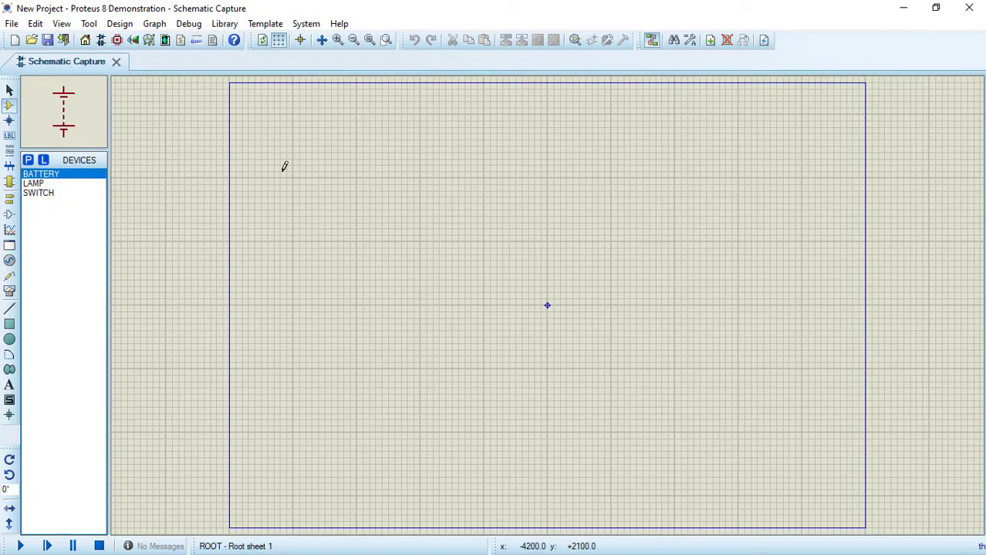
left_click(305, 167)
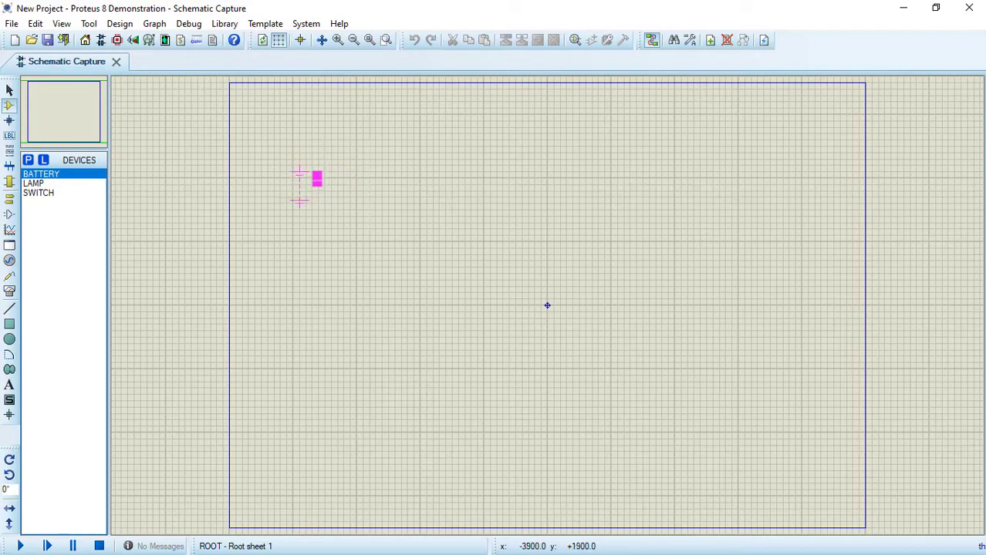
left_click(307, 182)
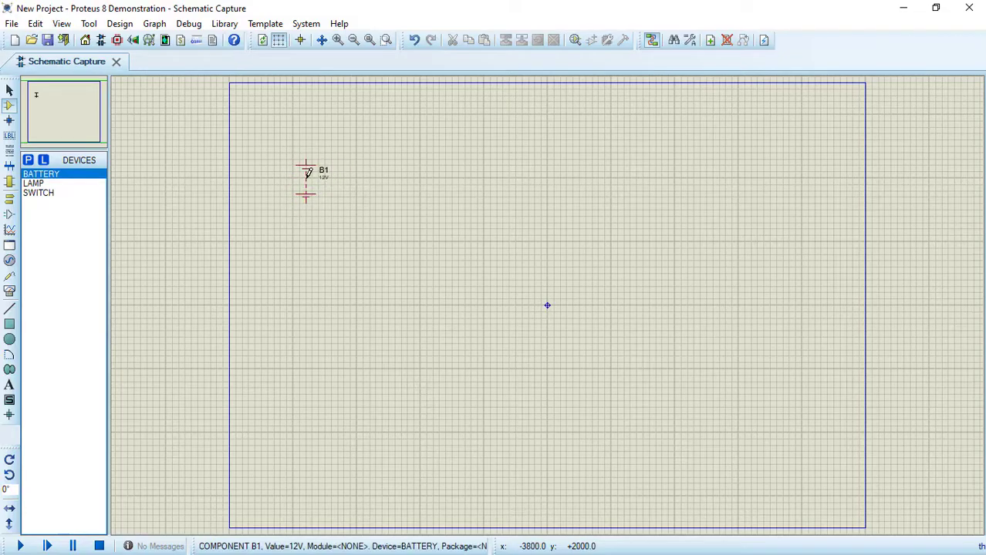
left_click(48, 193)
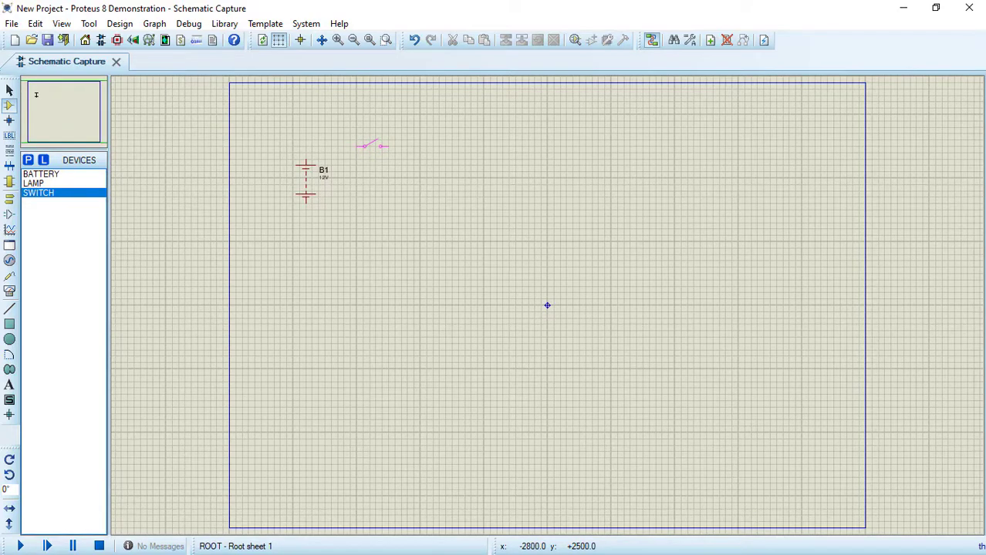
left_click(372, 146)
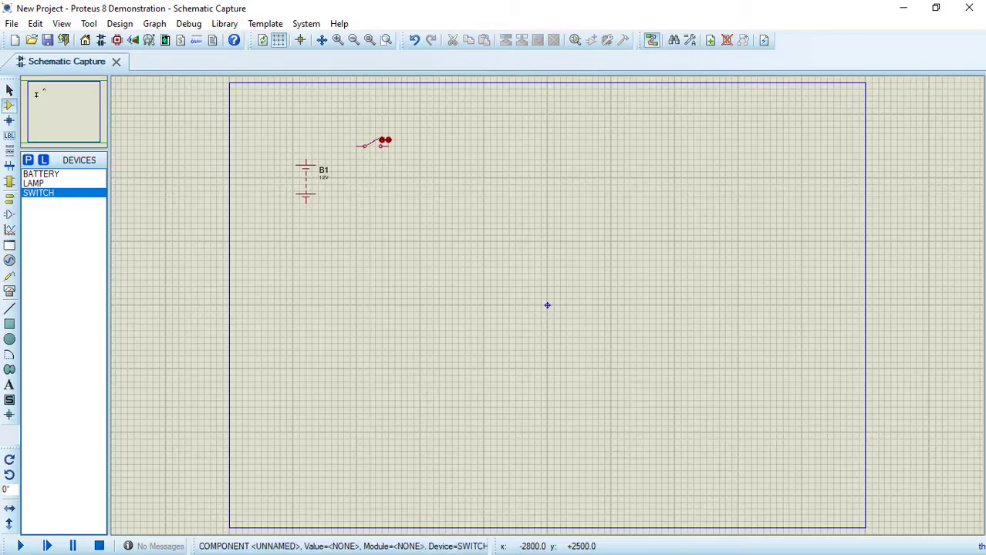
left_click(34, 185)
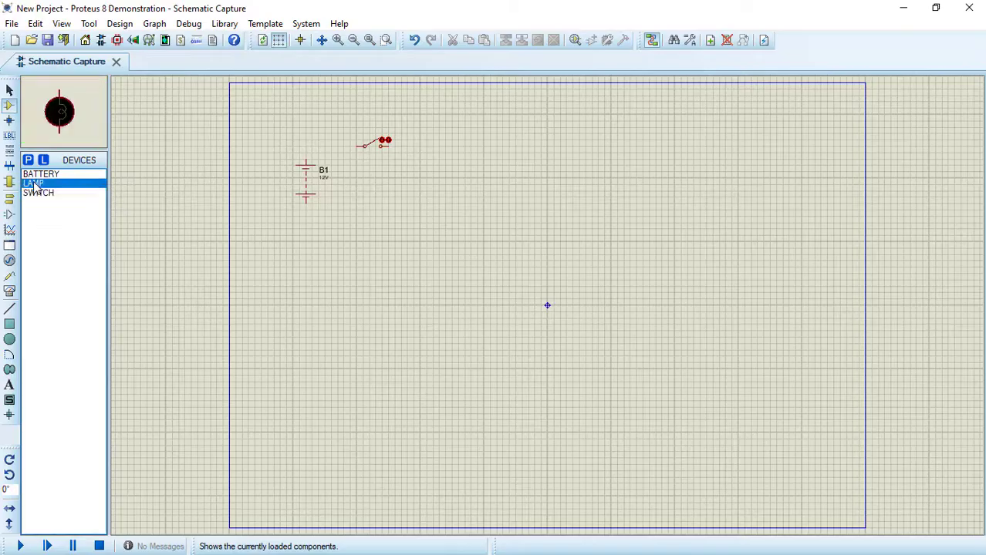
left_click(442, 164)
left_click(445, 178)
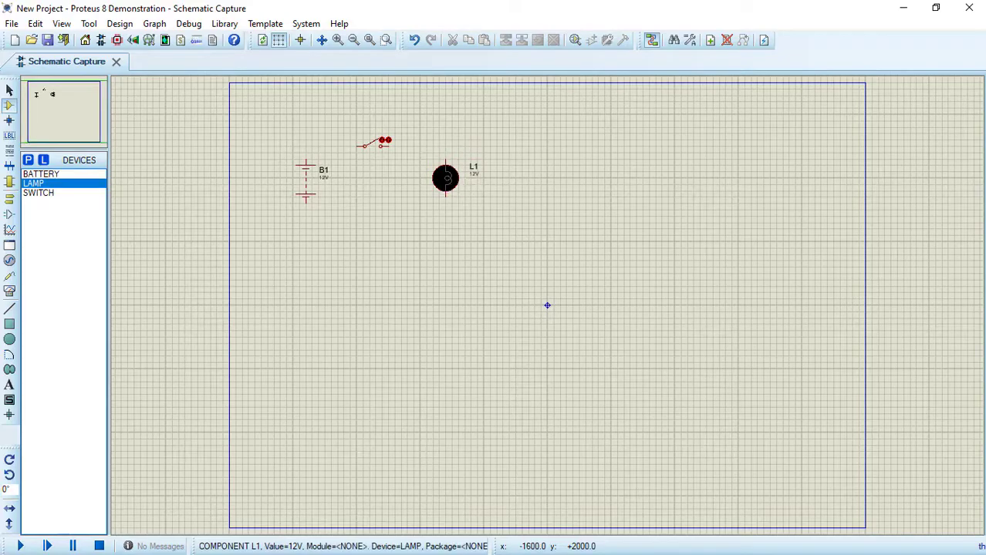
Recentre the view on the circuit and zoom in three times
left_click(322, 40)
left_click(394, 171)
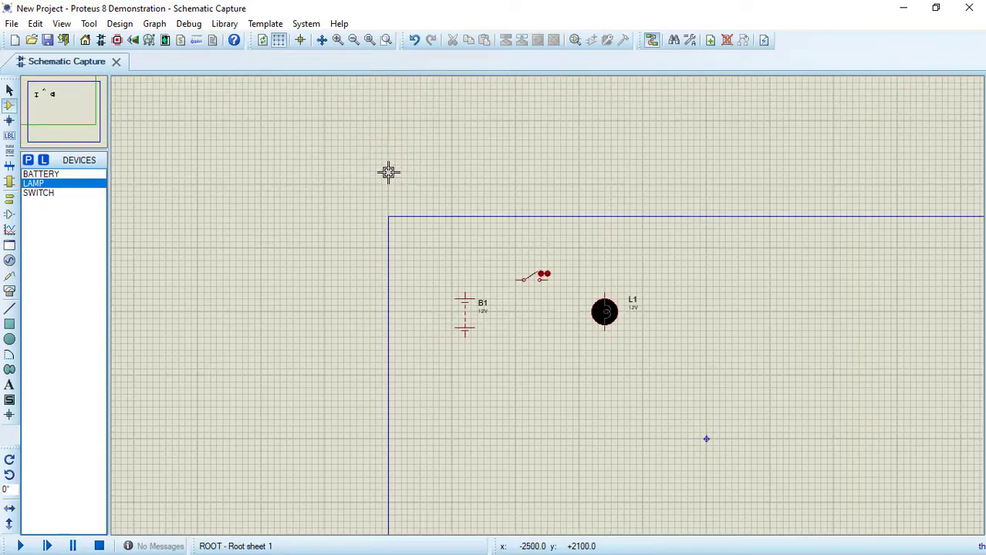
left_click(337, 40)
left_click(337, 41)
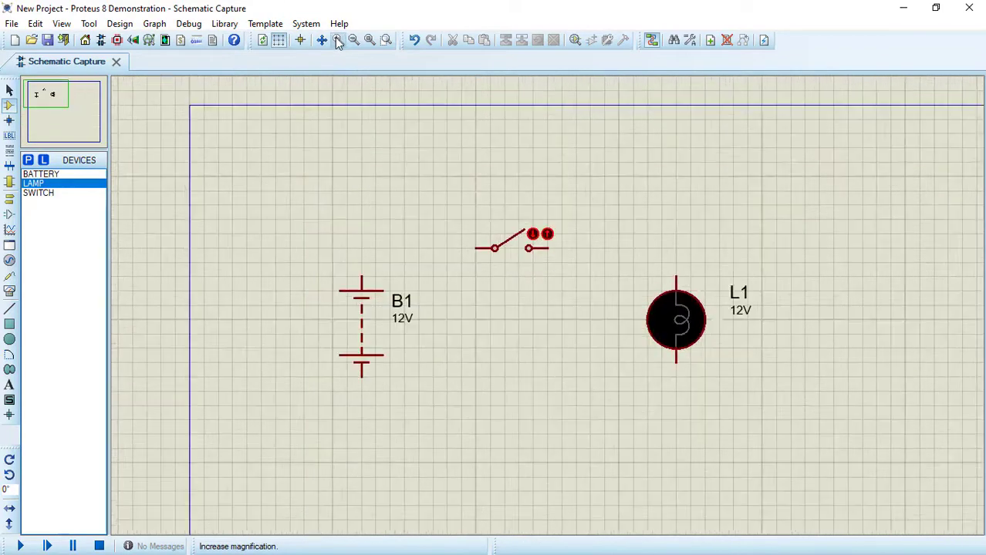
left_click(338, 40)
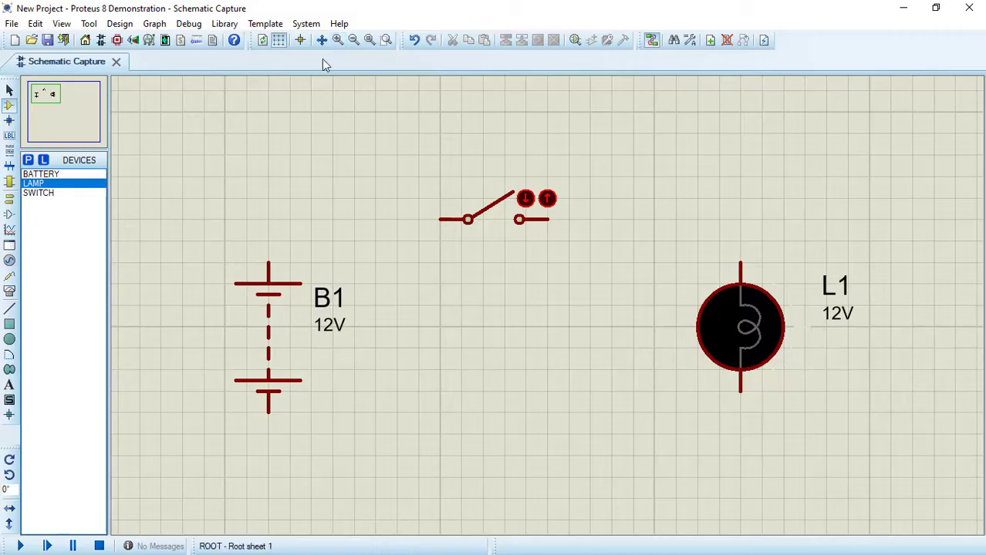
Wire B1's top pin to the switch, the switch to L1's top, and L1 to B1's bottom pin
left_click(268, 262)
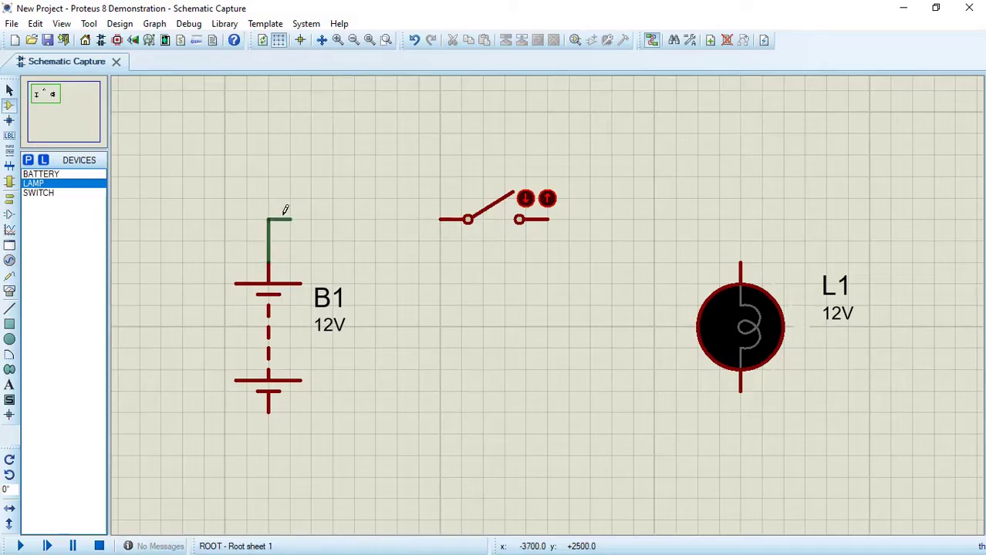
left_click(440, 219)
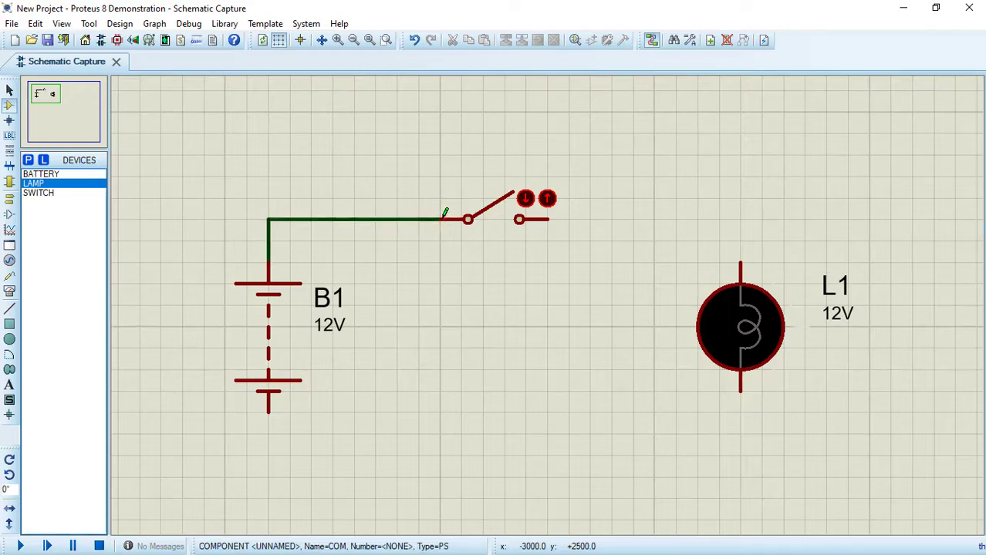
left_click(549, 217)
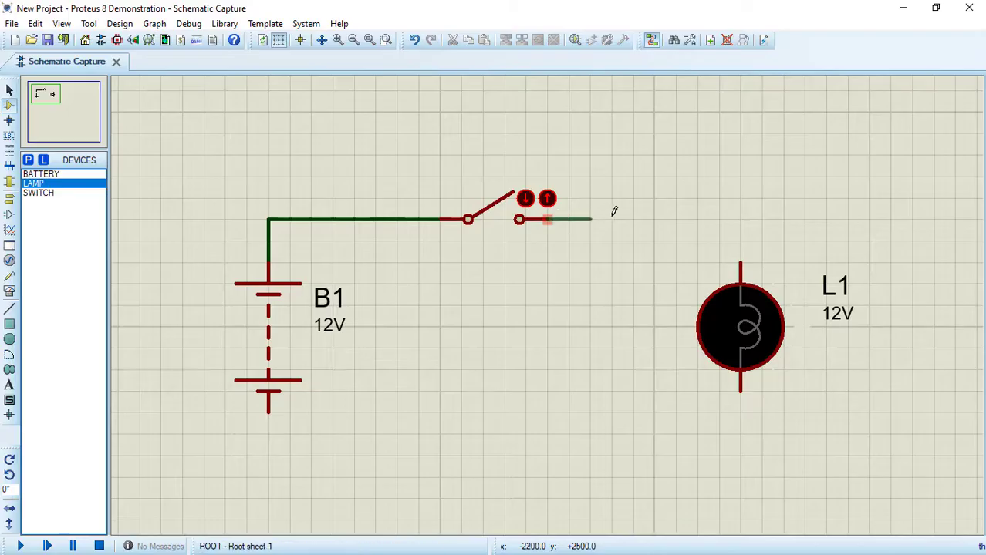
left_click(742, 261)
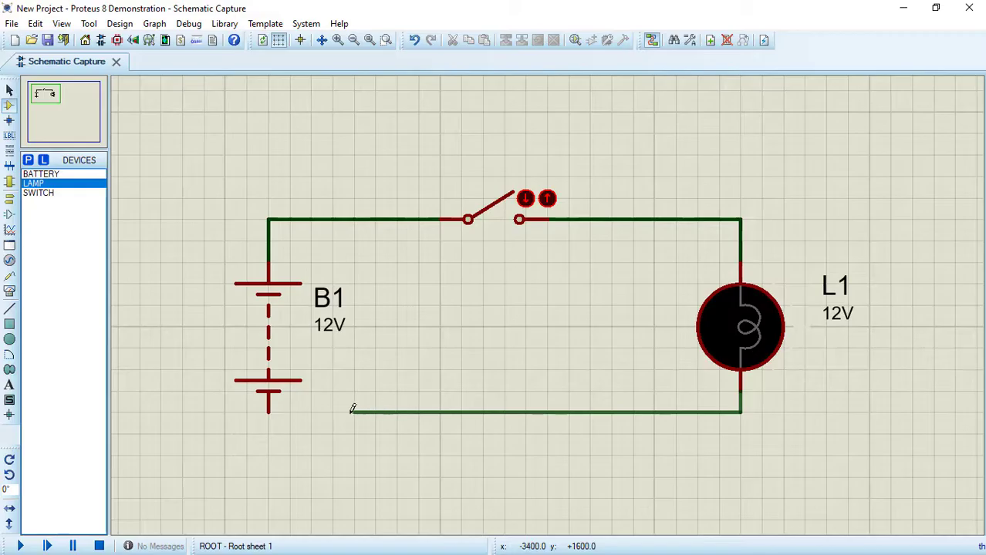
left_click(268, 410)
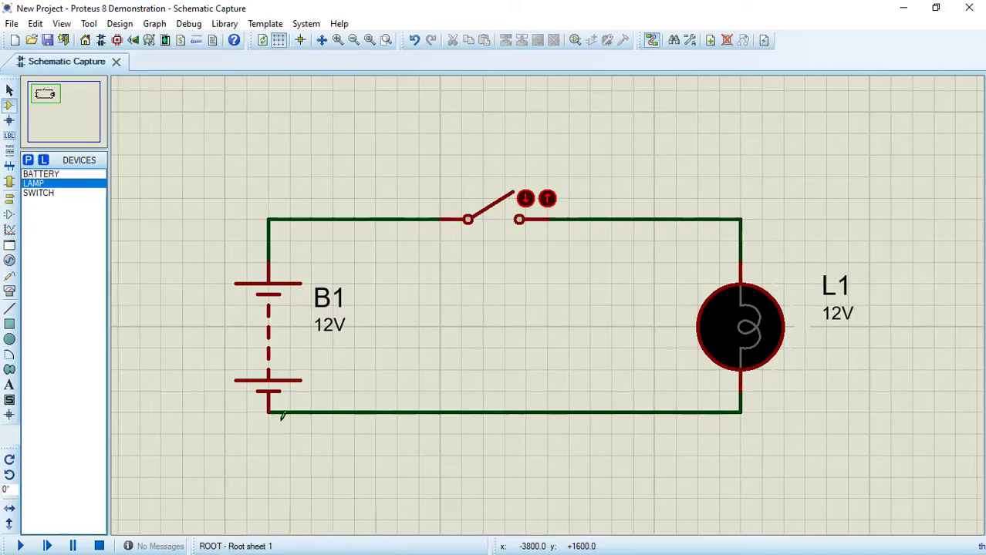
left_click(19, 546)
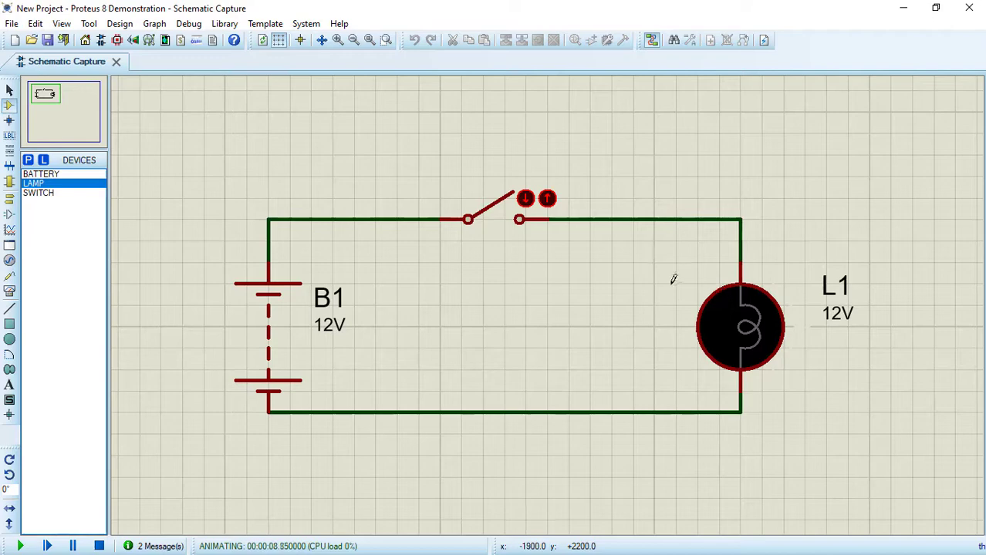
left_click(524, 199)
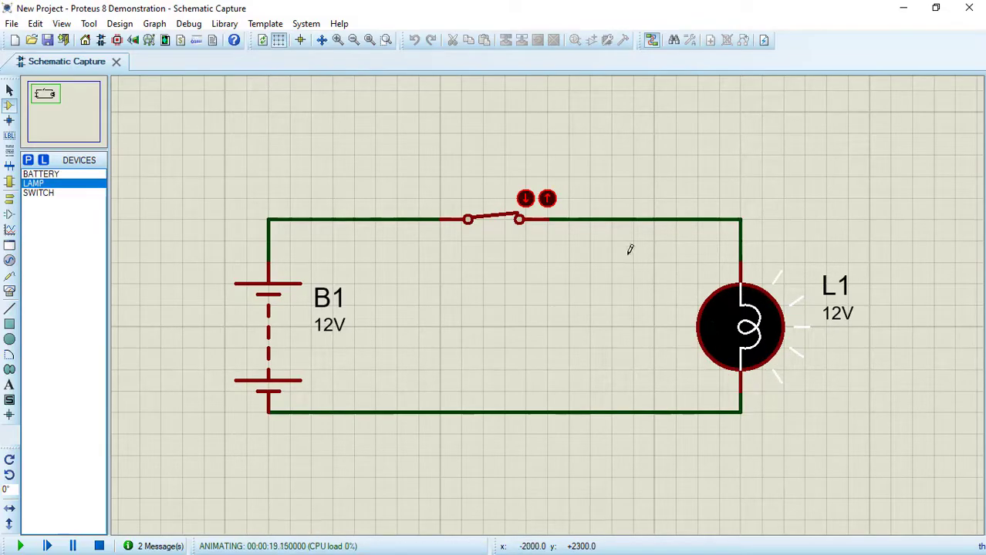
left_click(547, 199)
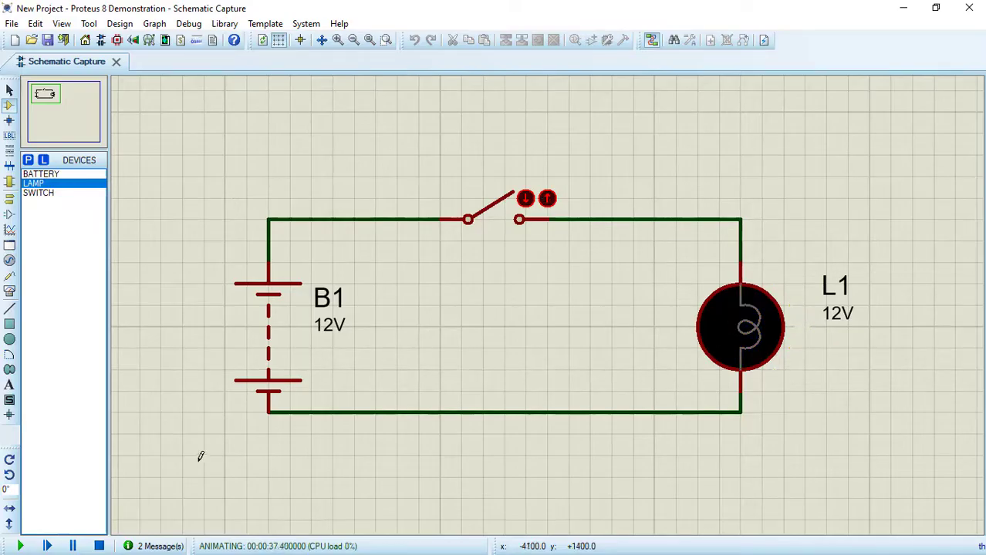
left_click(99, 547)
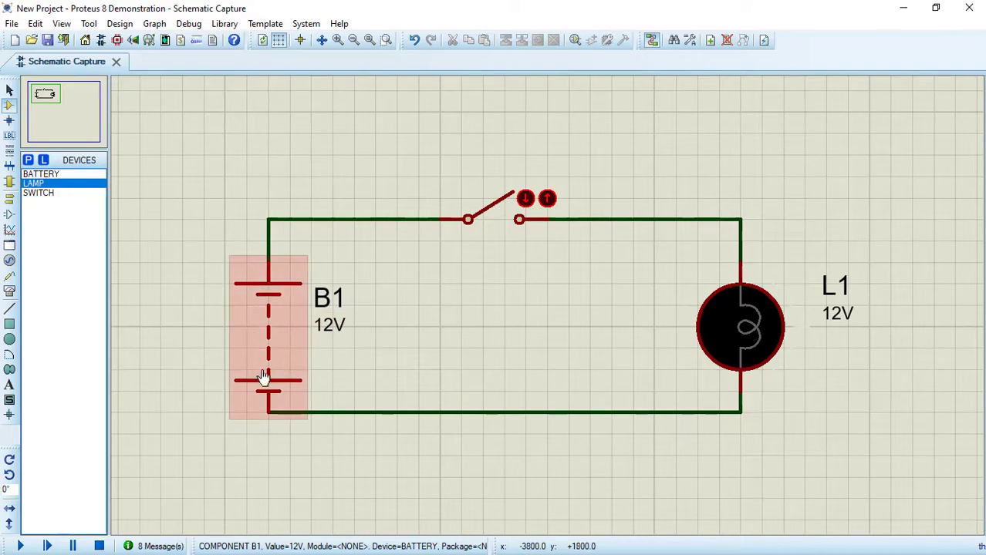
Change battery B1's Internal Resistance from 0.1 to 0 in Edit Component
double_click(267, 331)
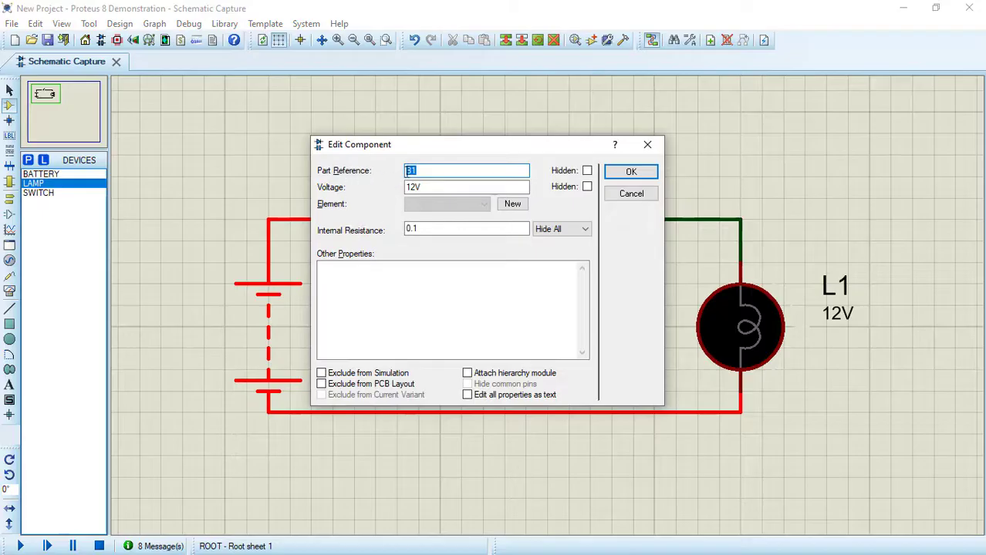
double_click(418, 188)
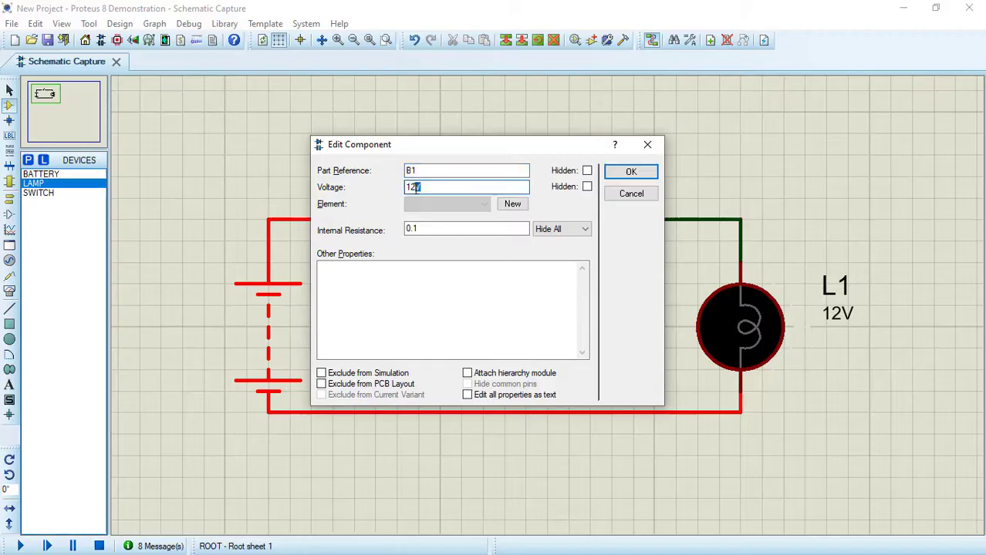
left_click(427, 230)
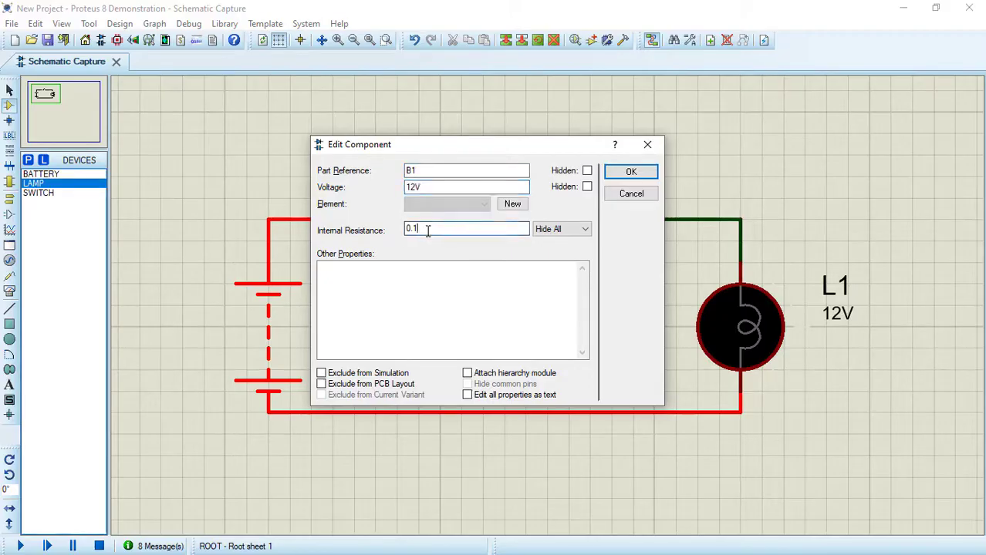
left_click_drag(427, 230, 407, 230)
type("0")
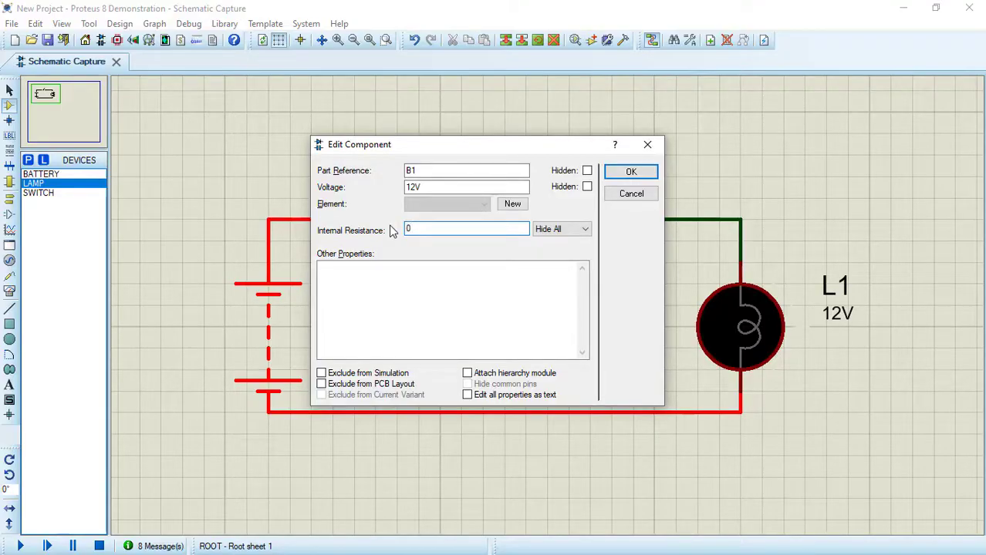
left_click(631, 173)
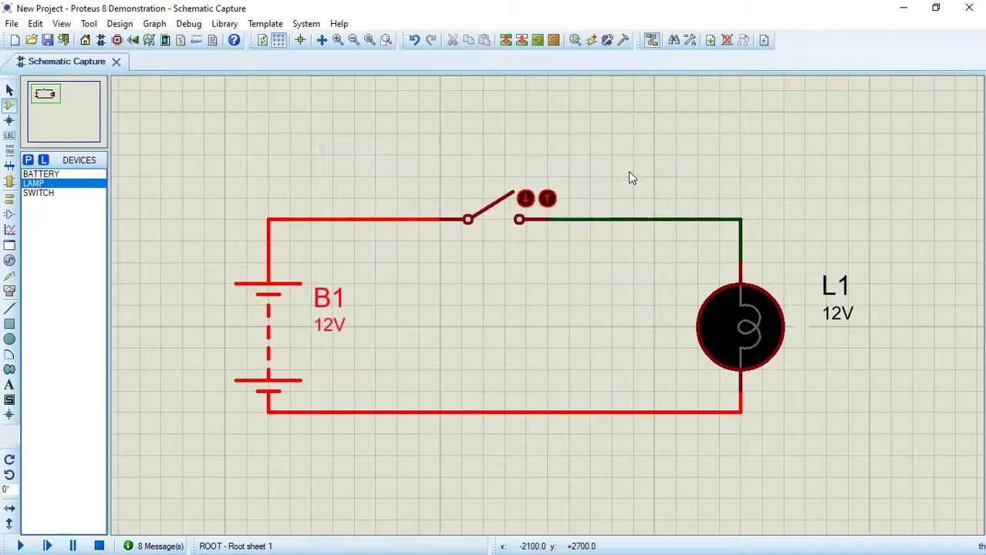
double_click(739, 336)
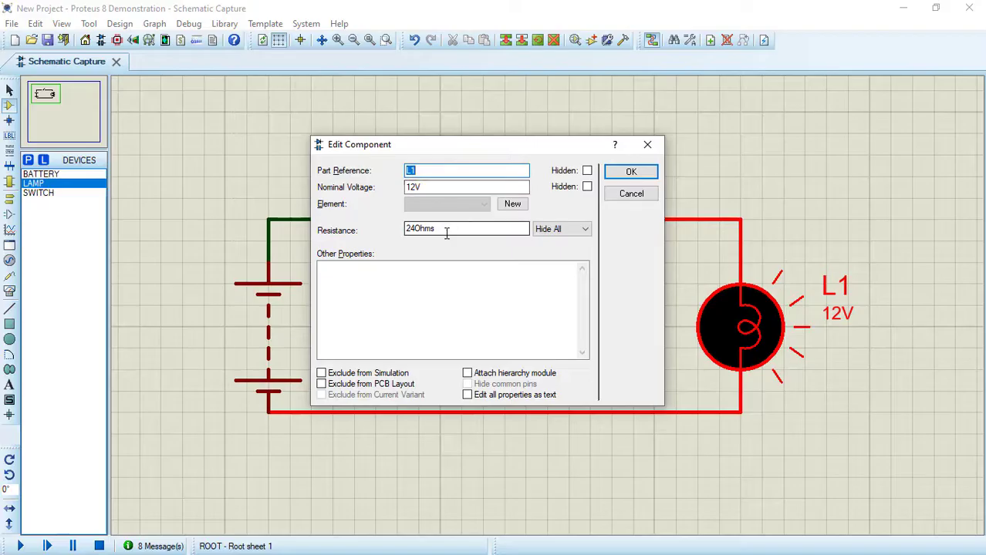
left_click(615, 173)
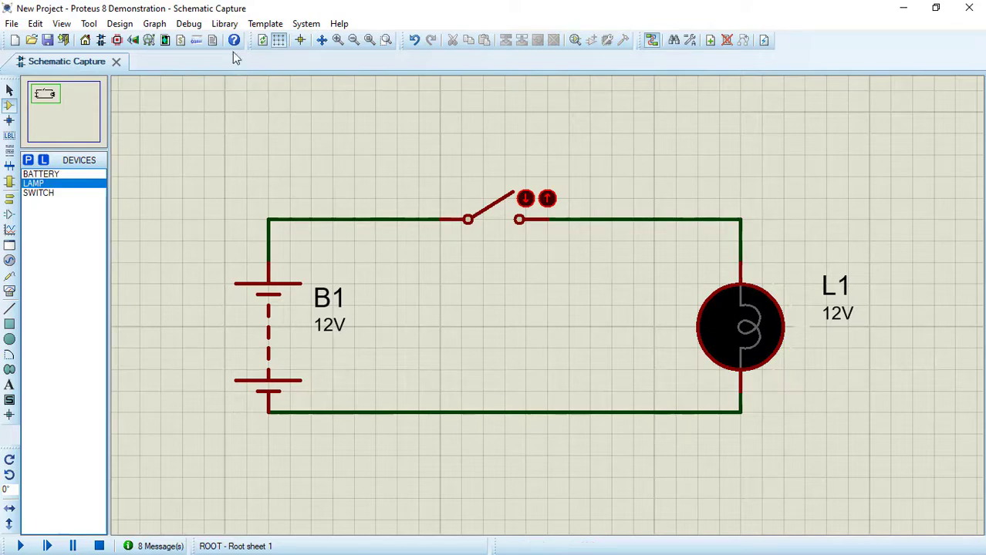
Set the Paper Colour to white in Template > Set Design Colours
left_click(265, 23)
left_click(284, 62)
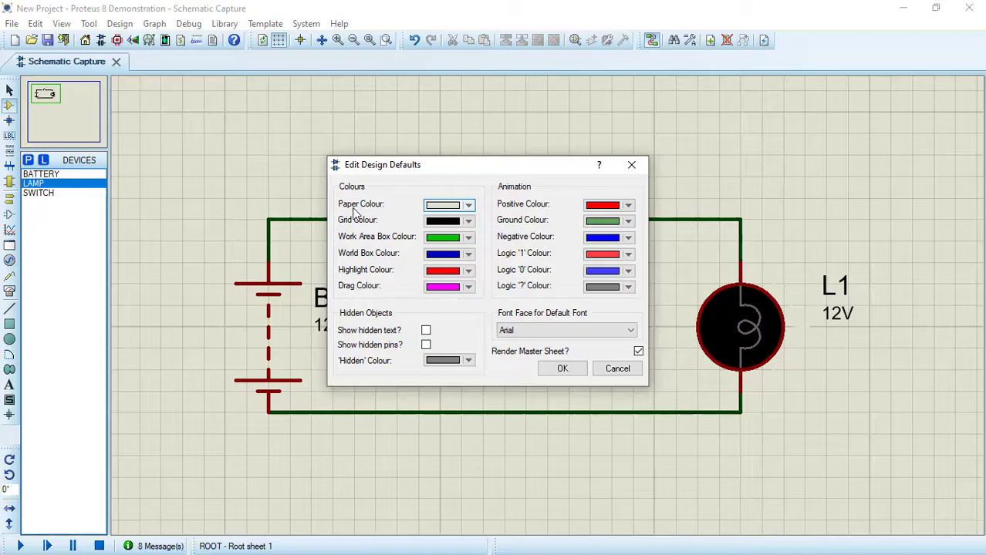
left_click(445, 206)
left_click(500, 267)
left_click(561, 369)
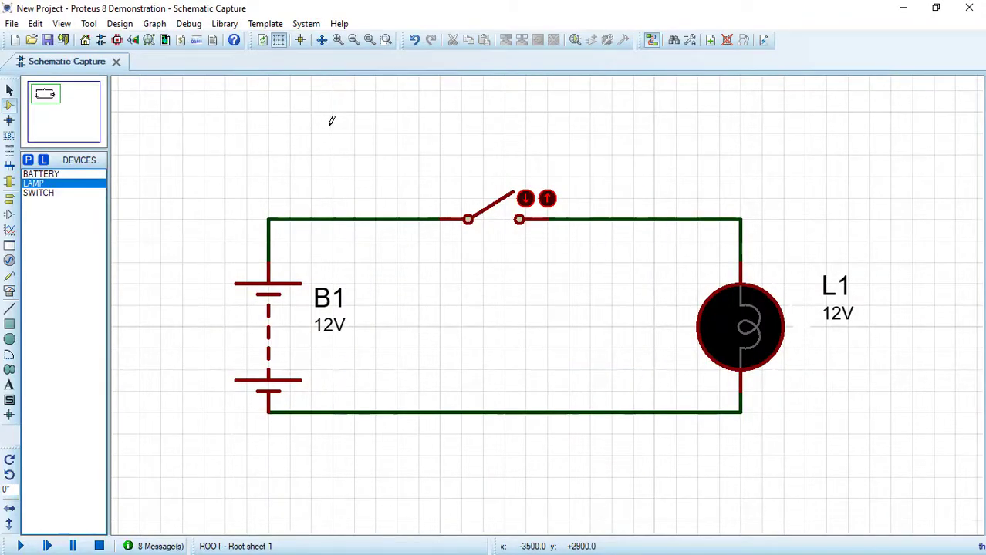
Cycle View > Toggle Grid from off to dots to lines
left_click(64, 25)
left_click(89, 57)
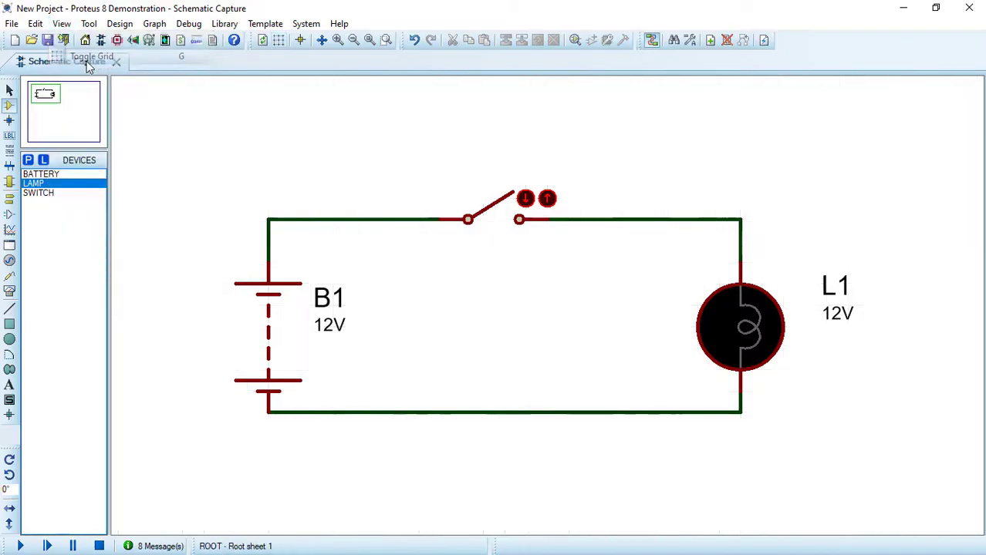
left_click(61, 24)
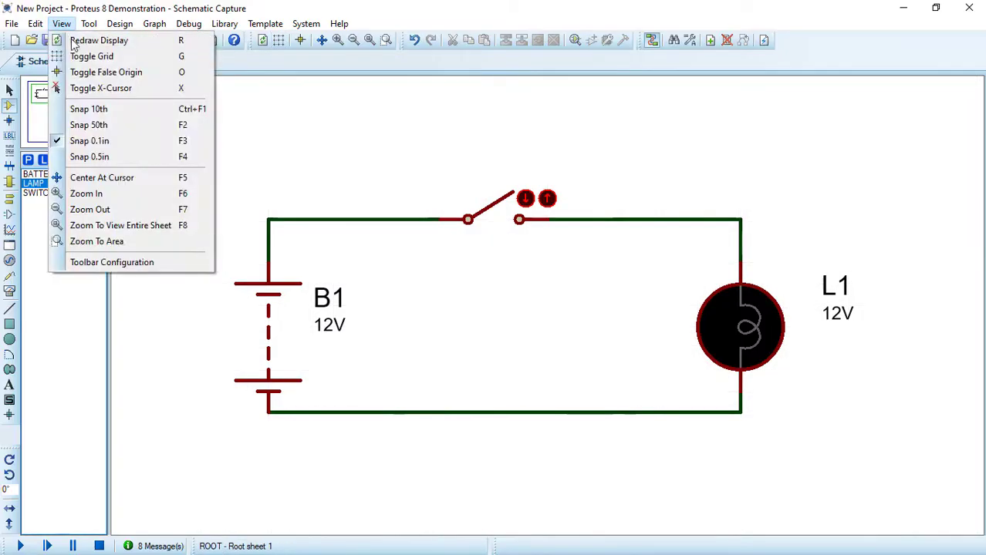
left_click(85, 57)
left_click(62, 24)
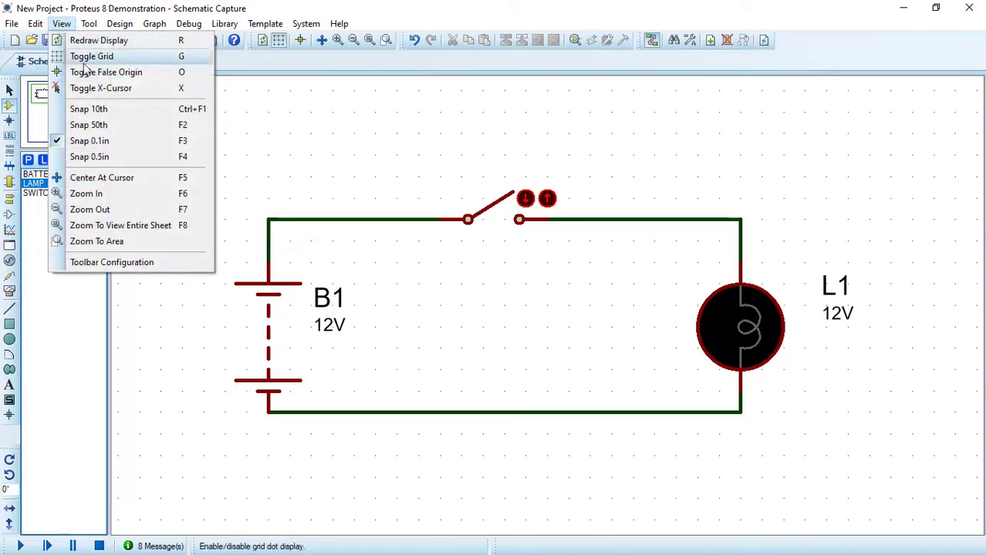
left_click(77, 58)
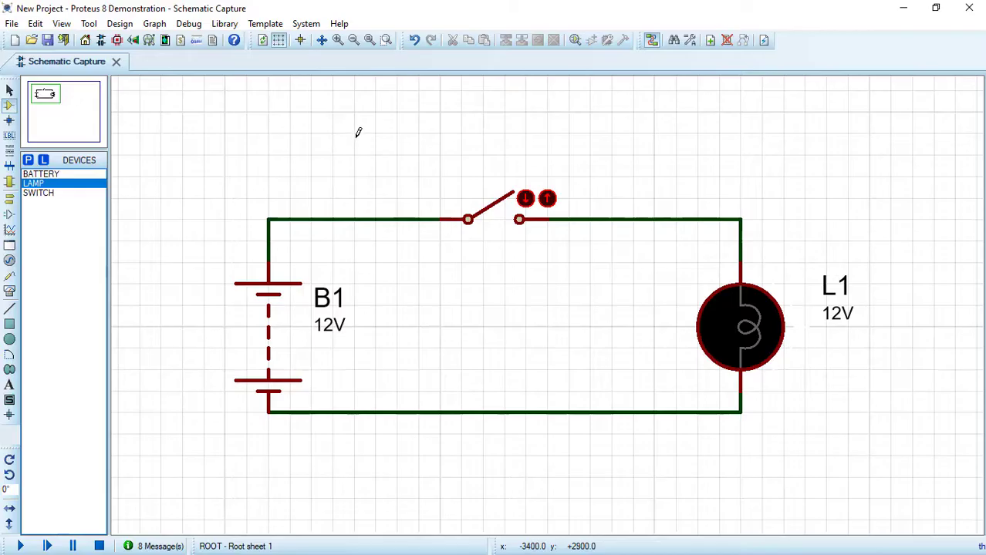
Delete lamp L1, then box-select and Block Delete the remaining battery and switch
right_click(748, 328)
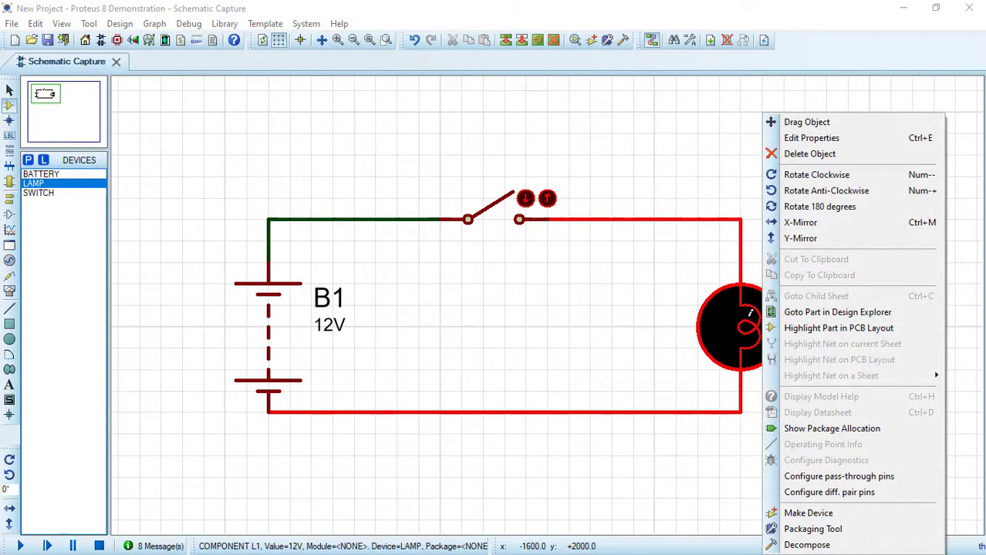
left_click(810, 154)
left_click_drag(698, 453, 205, 155)
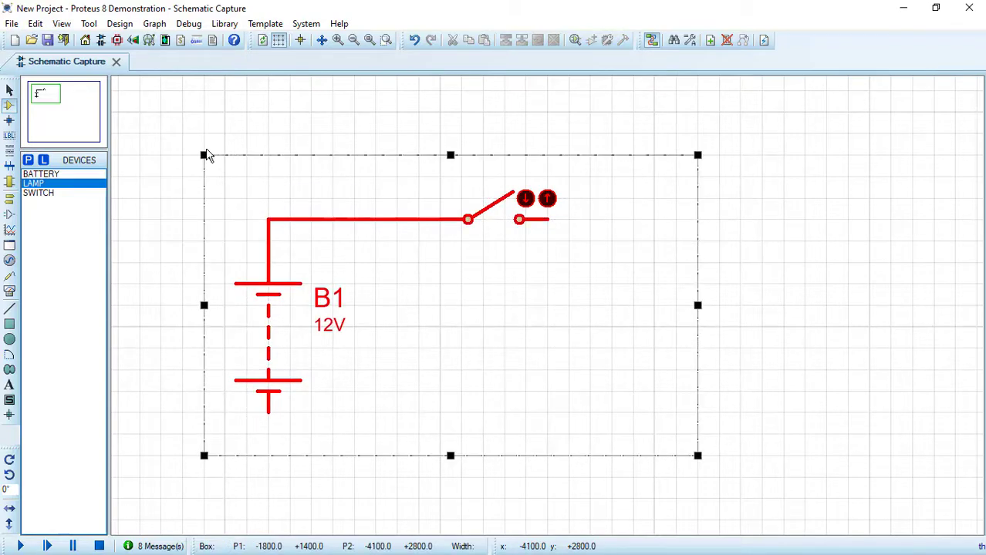
right_click(315, 220)
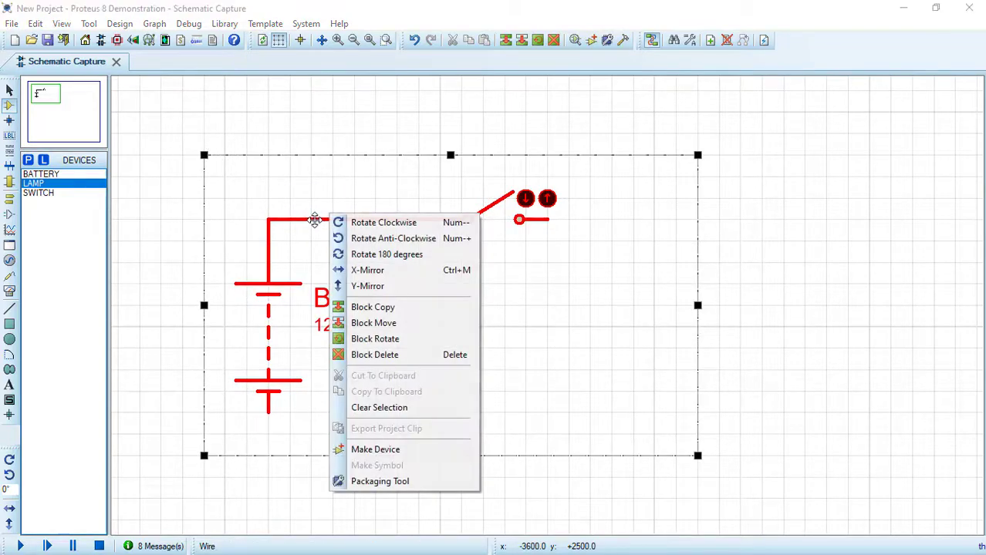
left_click(387, 358)
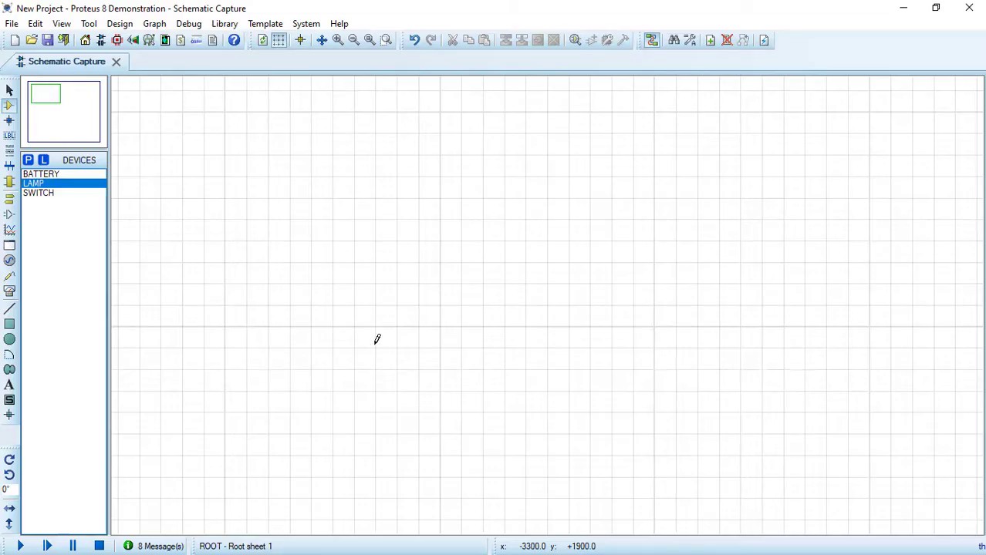
Search 'dpd' and 'dc motor' in Pick Devices, adding SW-DPDT and the simple MOTOR
left_click(30, 162)
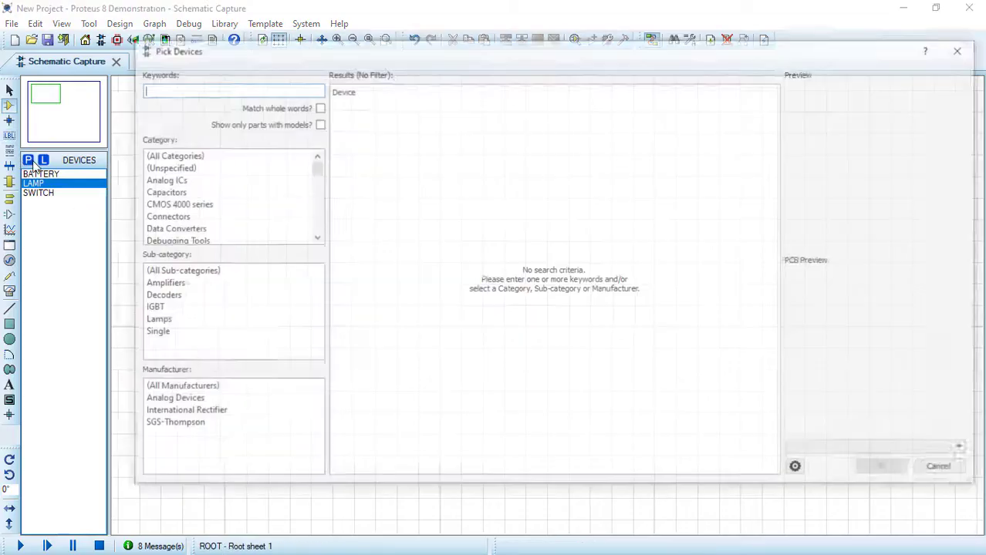
type("dp")
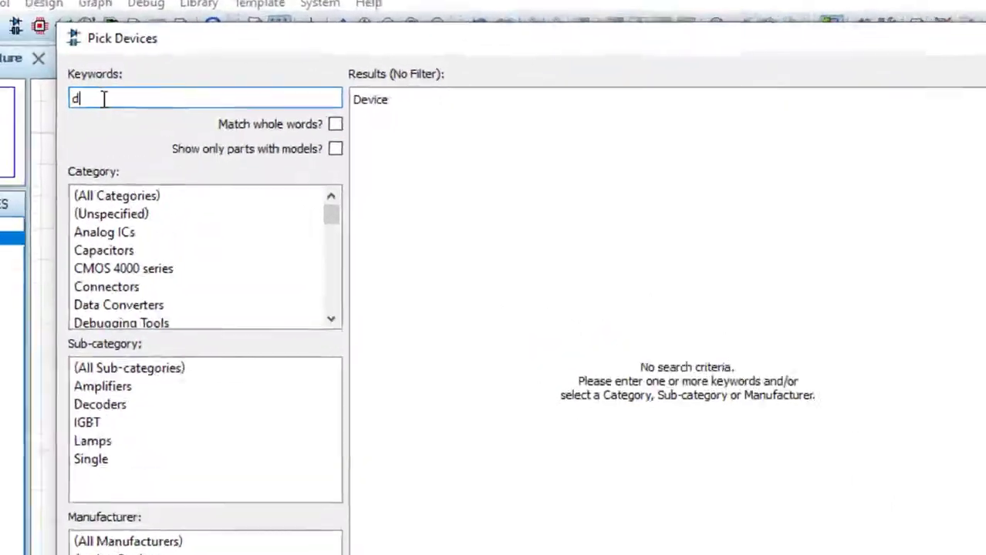
type("dt")
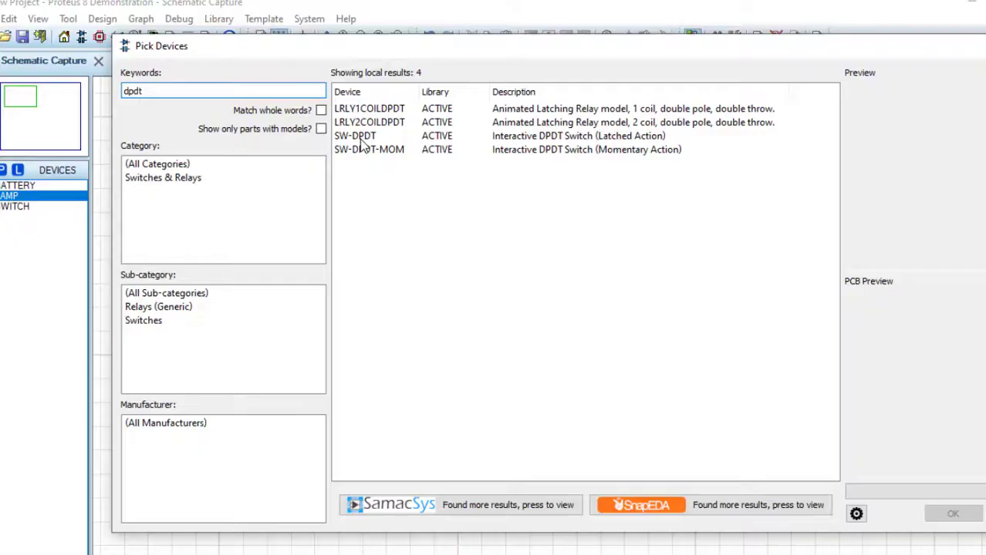
left_click(409, 179)
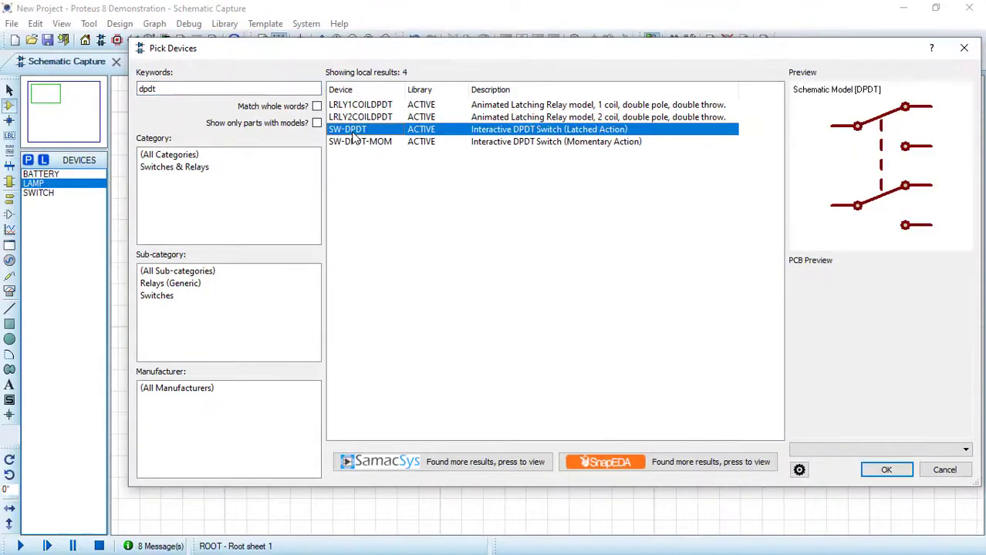
double_click(367, 132)
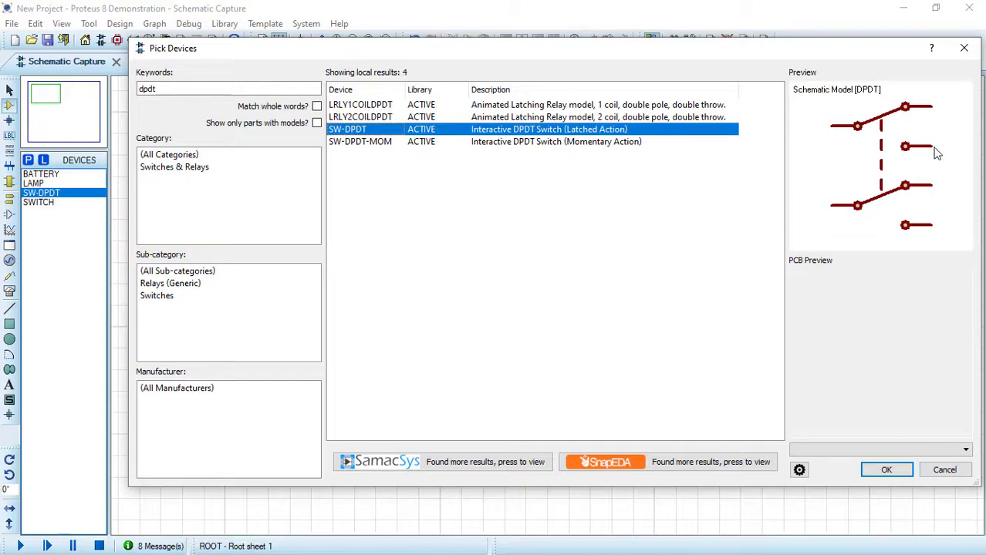
left_click_drag(190, 85, 117, 90)
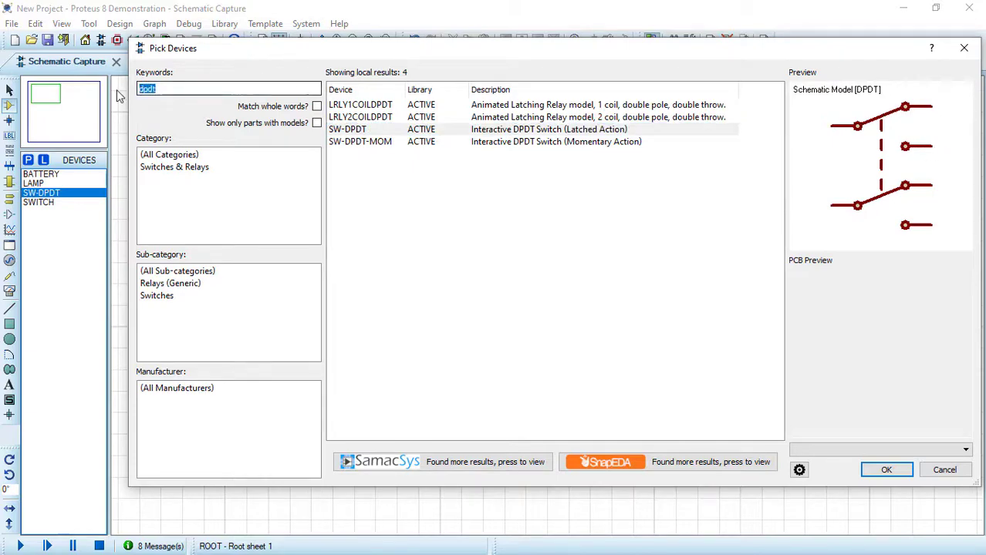
type("dc m")
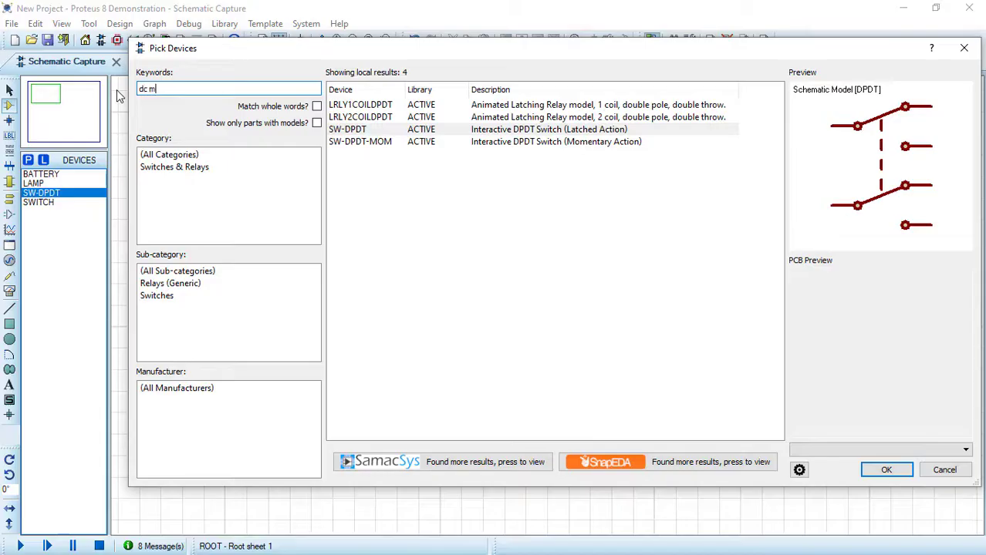
type("otor")
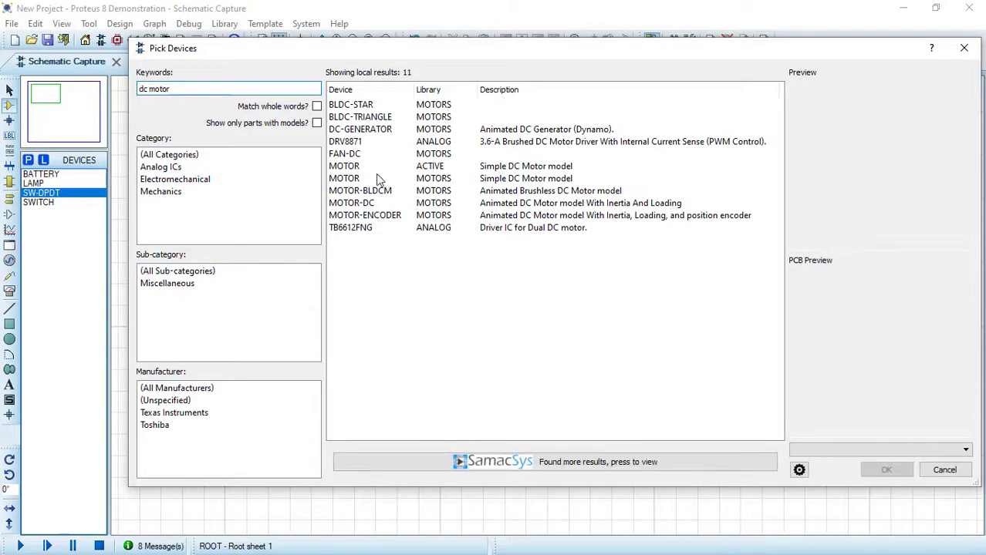
left_click(351, 168)
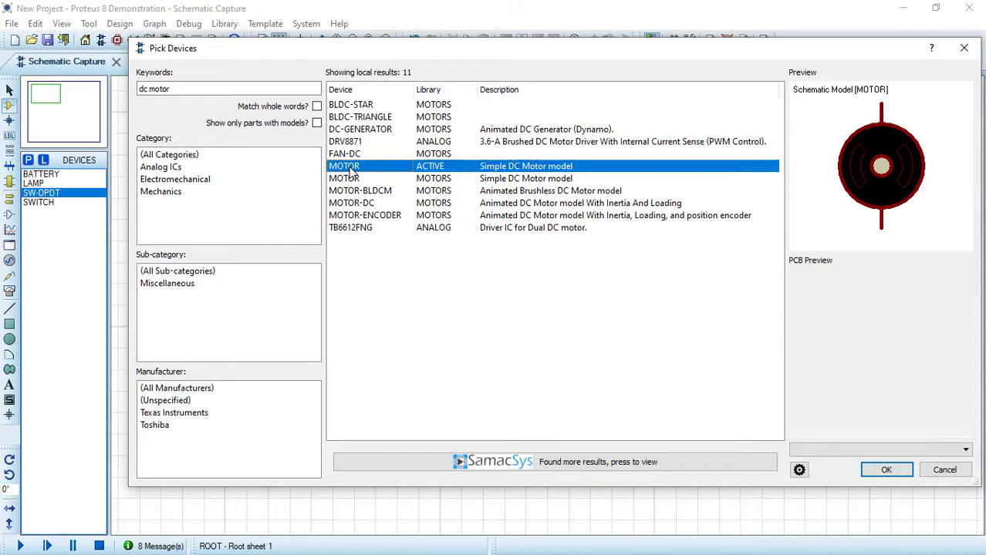
double_click(351, 169)
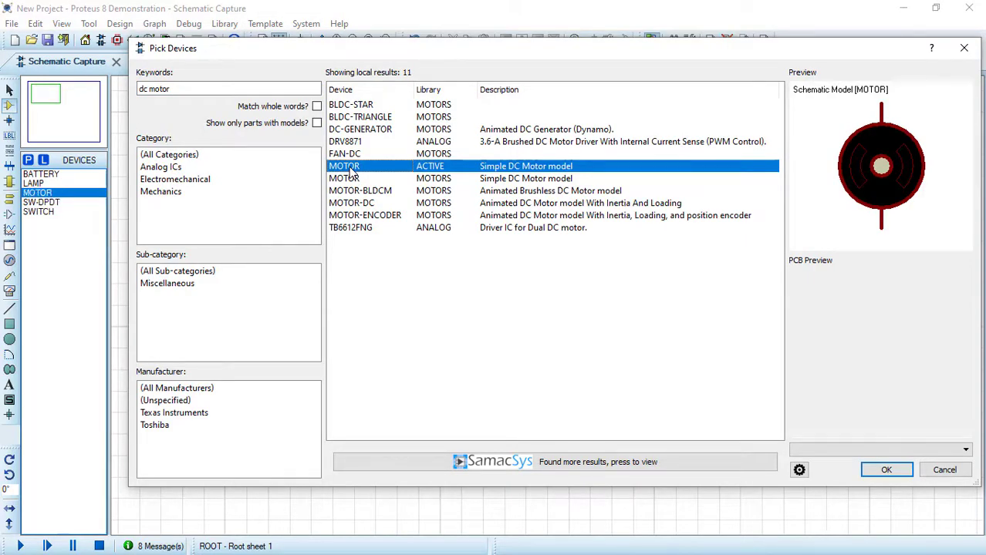
Place batteries B1 and B2 and switch SW1 on the sheet, then zoom out
left_click(879, 470)
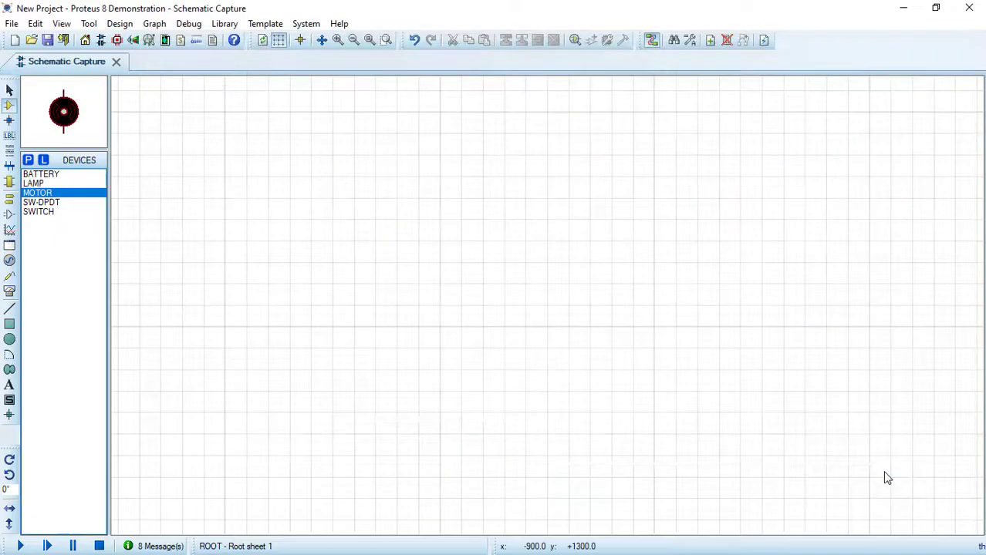
left_click(50, 175)
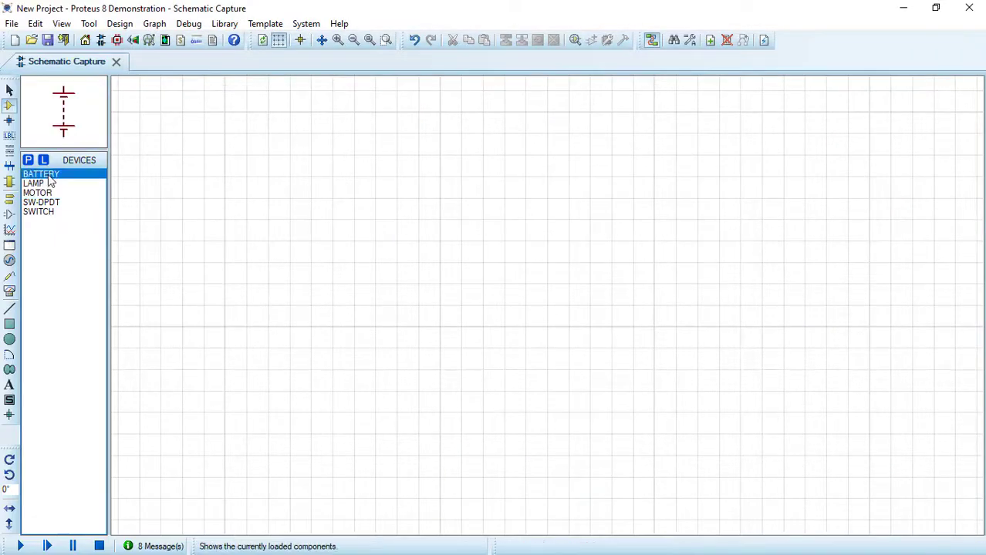
left_click(249, 158)
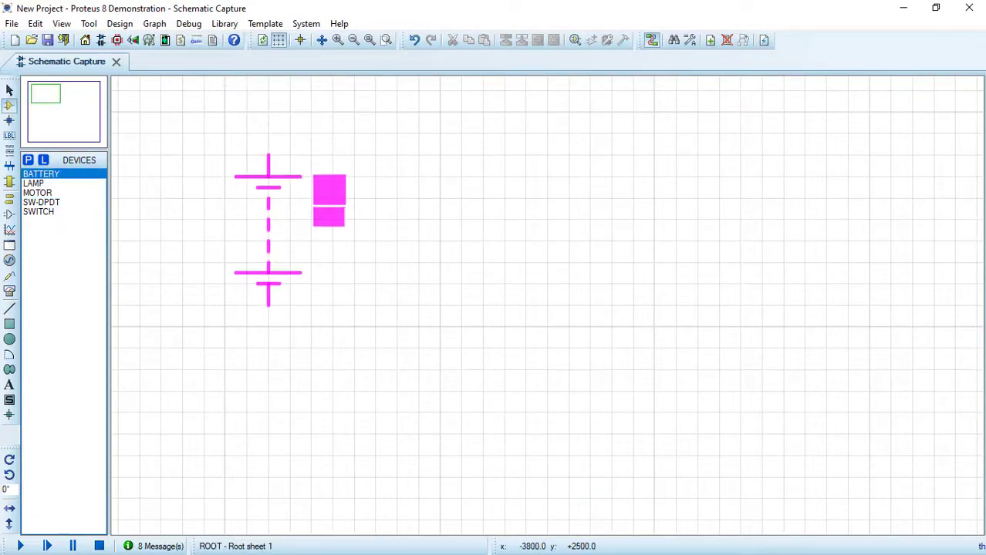
left_click(269, 230)
left_click(283, 430)
left_click(268, 443)
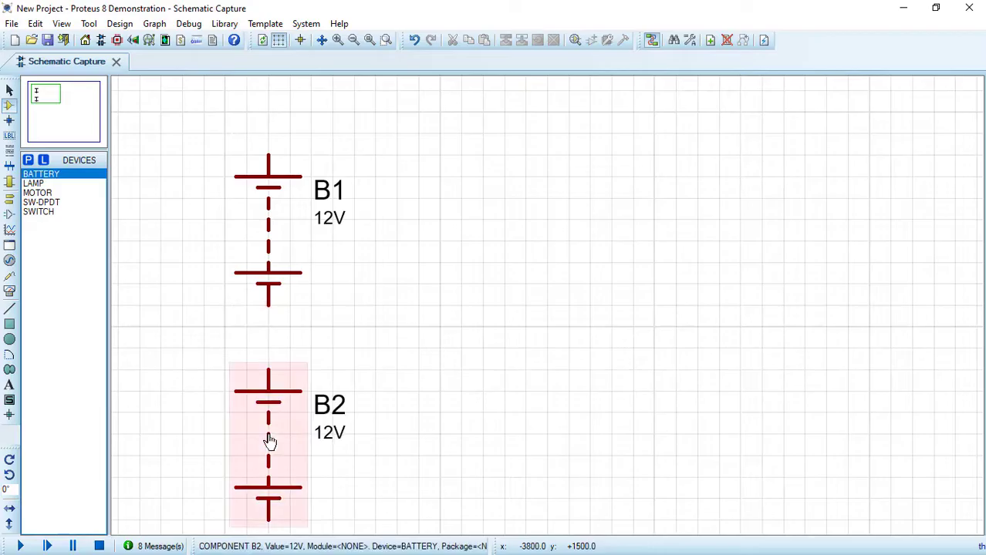
left_click(42, 203)
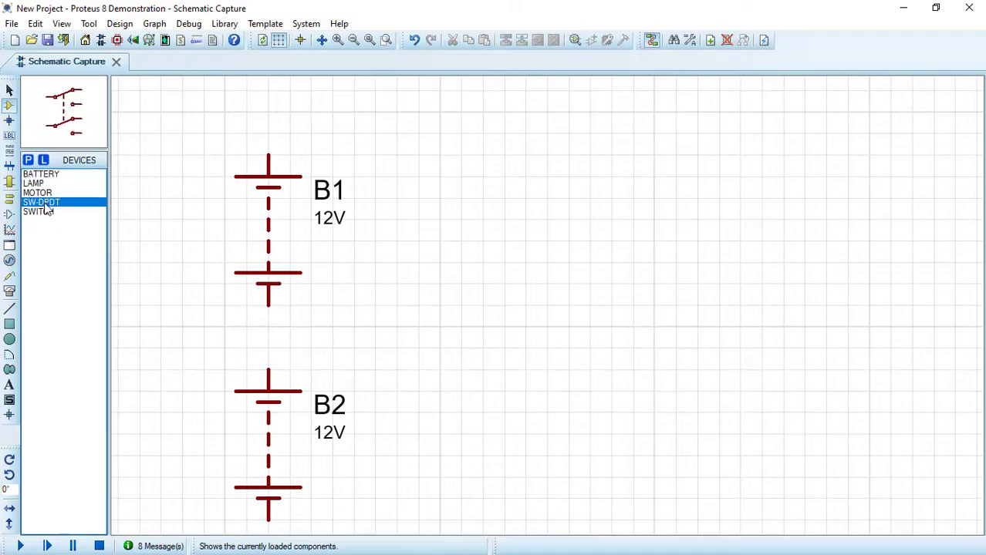
left_click(519, 306)
left_click(509, 328)
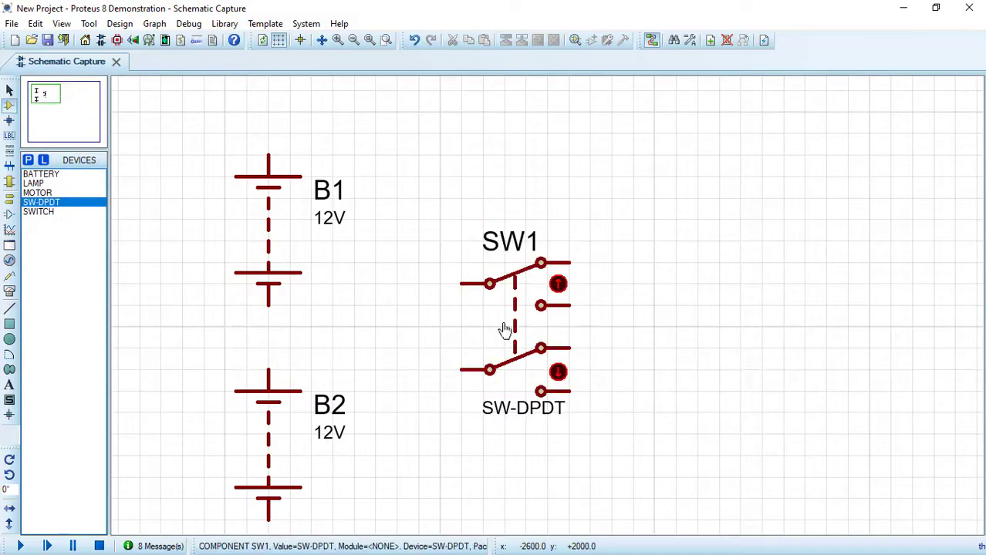
left_click(356, 40)
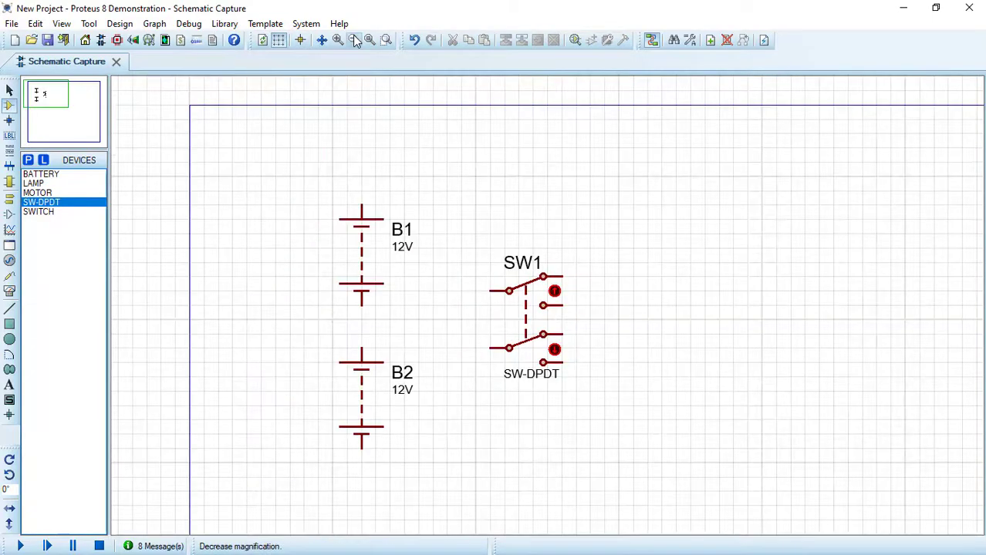
Place four DC motors in a two-by-two grid to the right of SW1
left_click(42, 192)
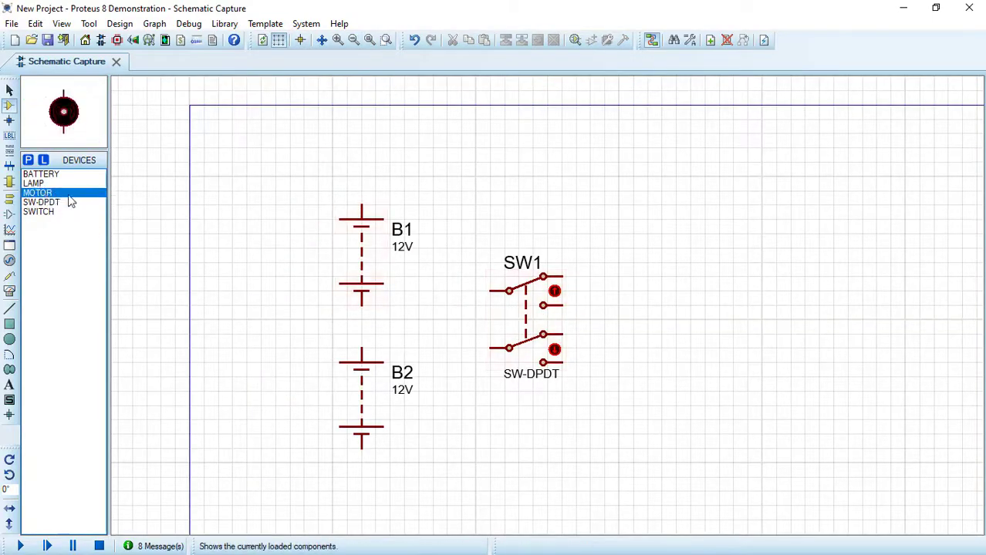
left_click(678, 243)
left_click(696, 236)
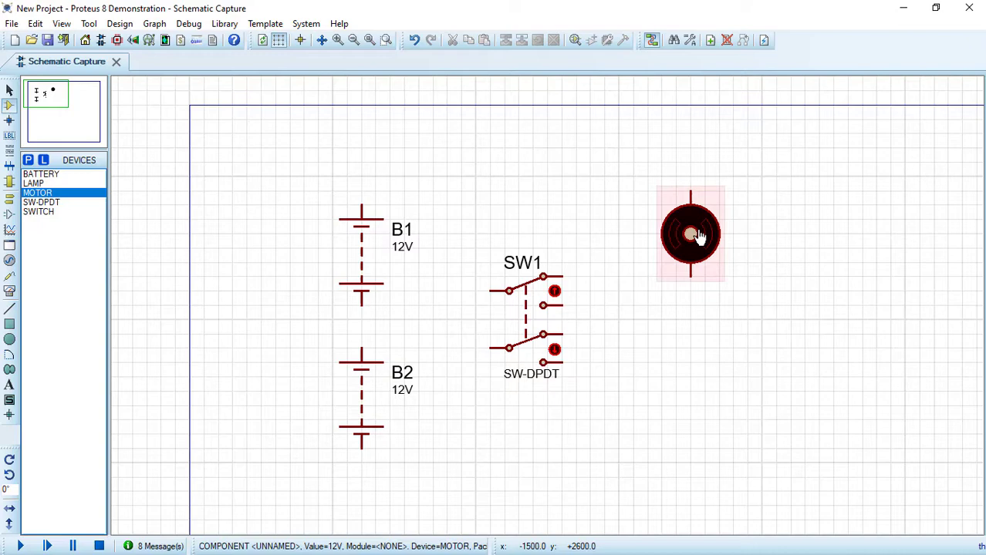
left_click(860, 223)
left_click(864, 235)
left_click(690, 417)
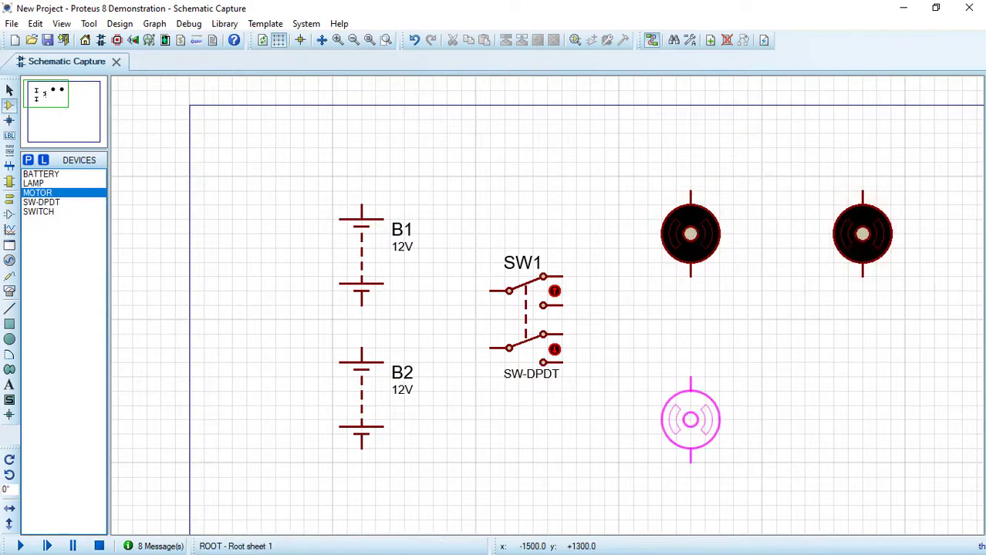
left_click(690, 421)
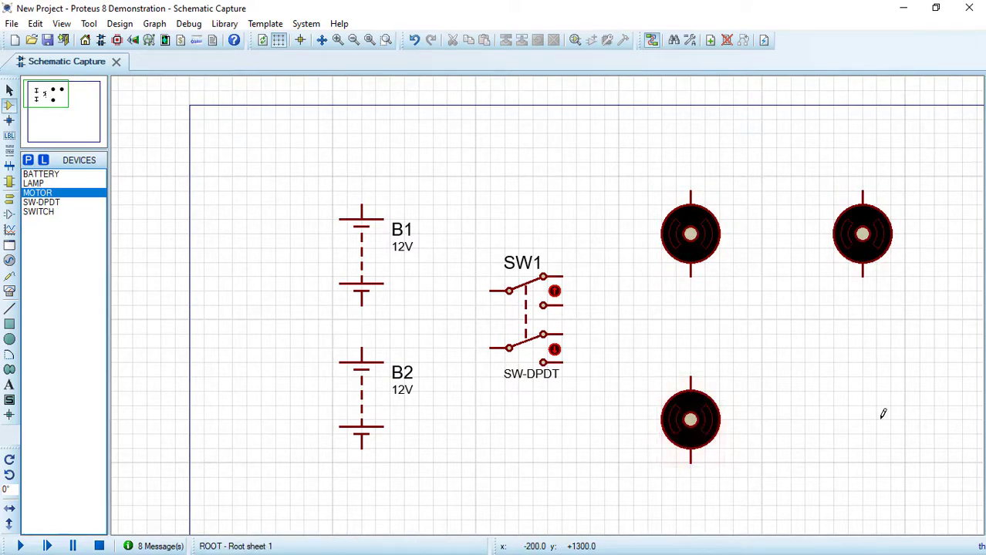
left_click(864, 417)
left_click(862, 421)
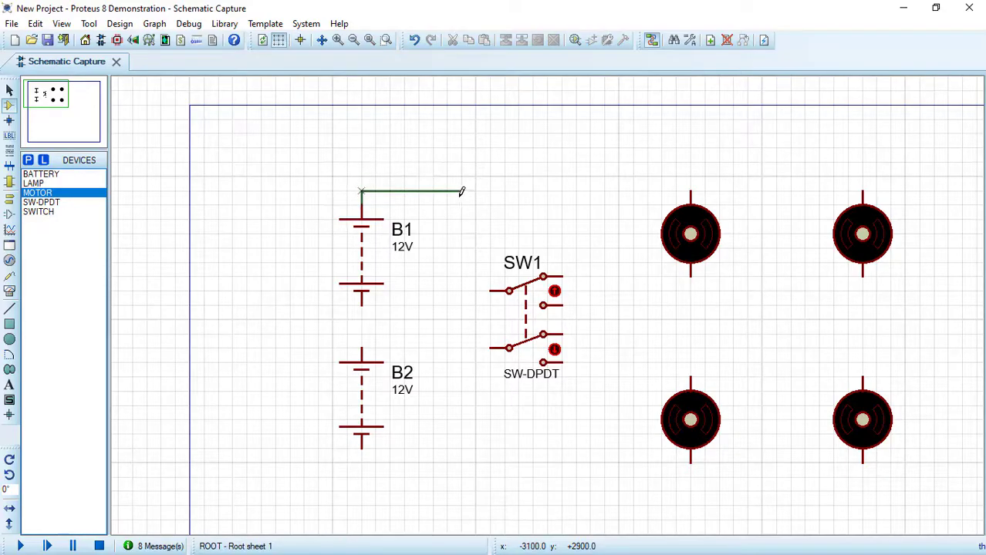
Wire the top terminals of B1 and B2 to SW1's upper and lower common pins
left_click(492, 287)
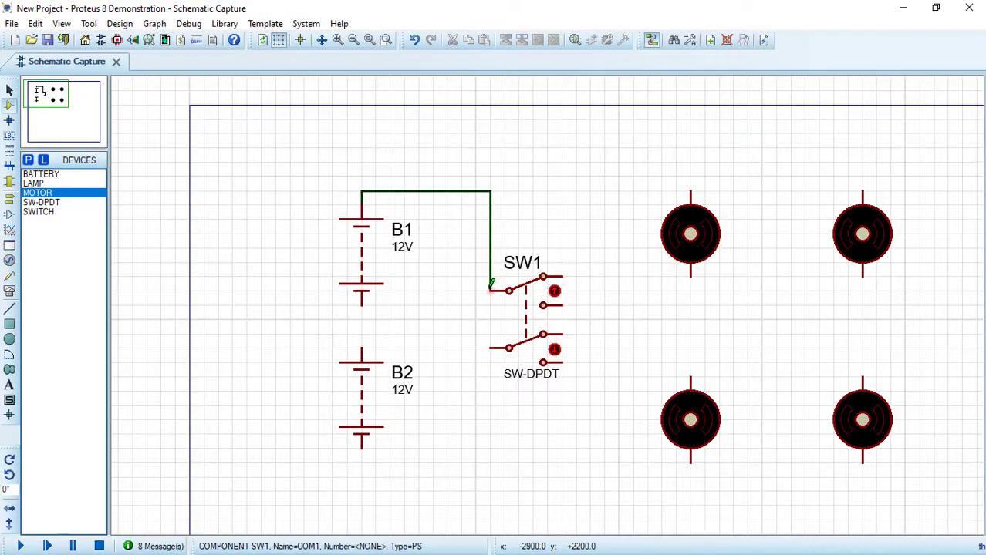
left_click(363, 345)
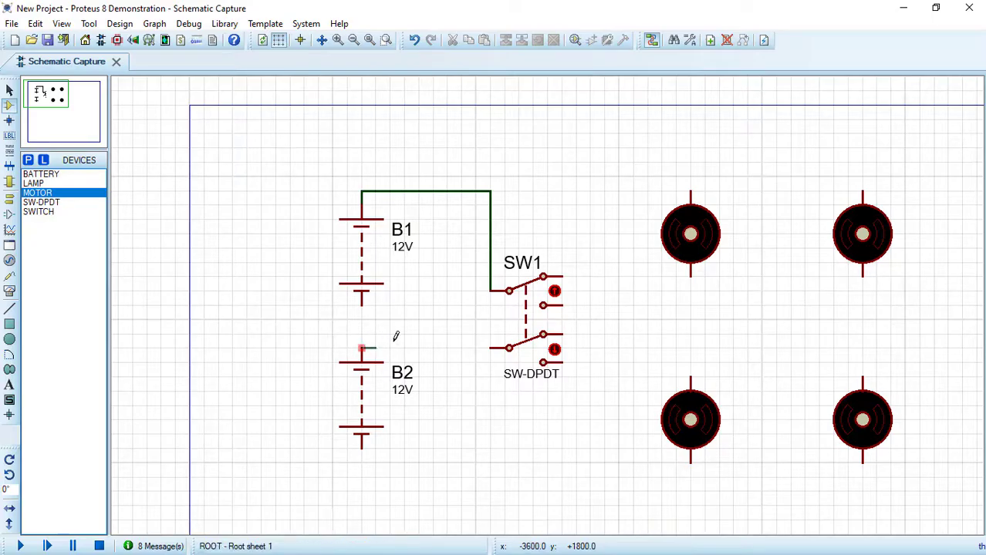
left_click(495, 342)
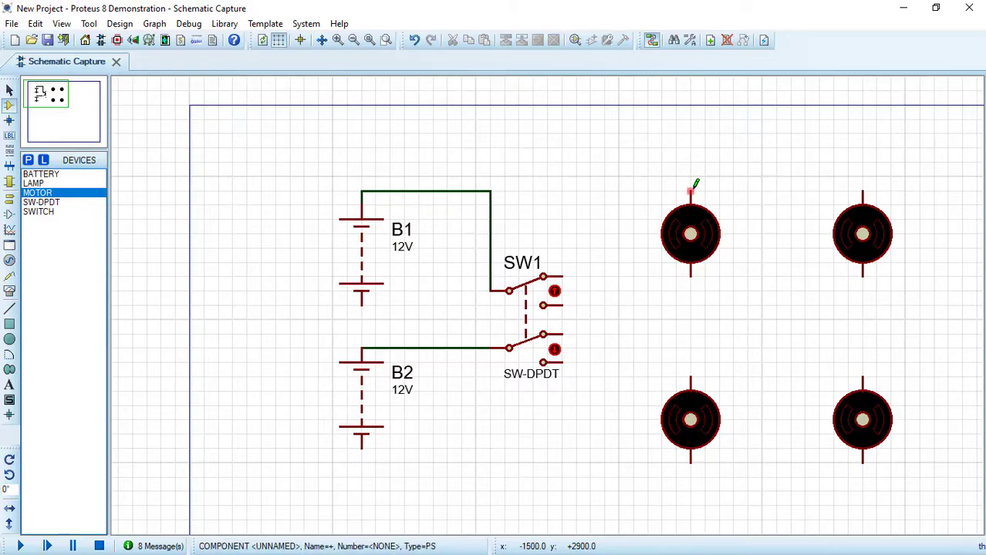
Connect SW1's four outer contacts to the top pins of the four motors
left_click(562, 276)
left_click(562, 133)
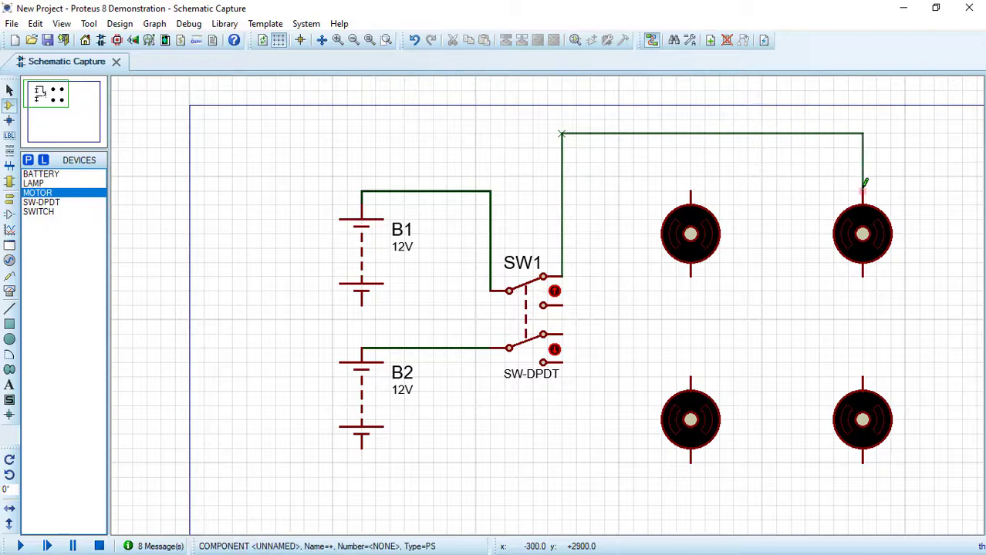
left_click(863, 193)
left_click(562, 304)
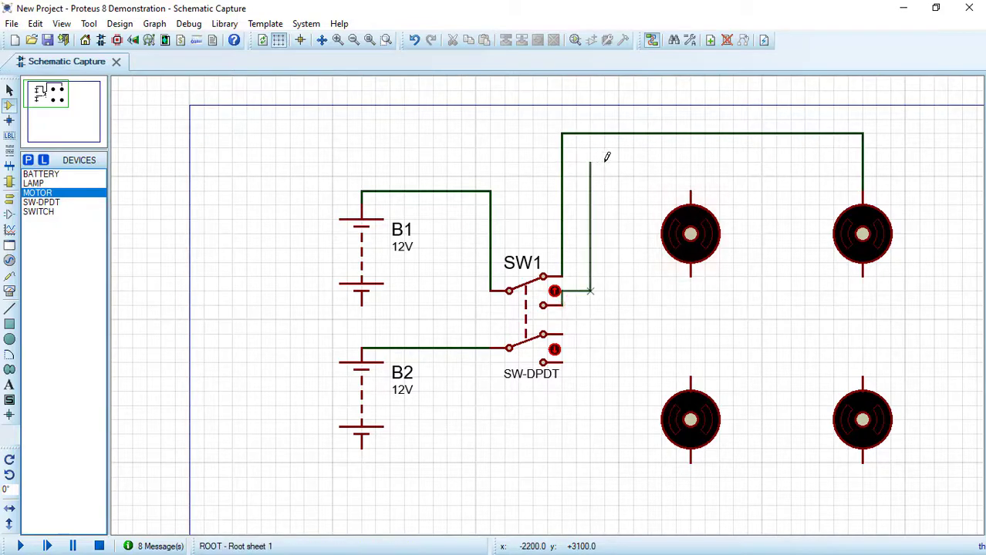
left_click(690, 193)
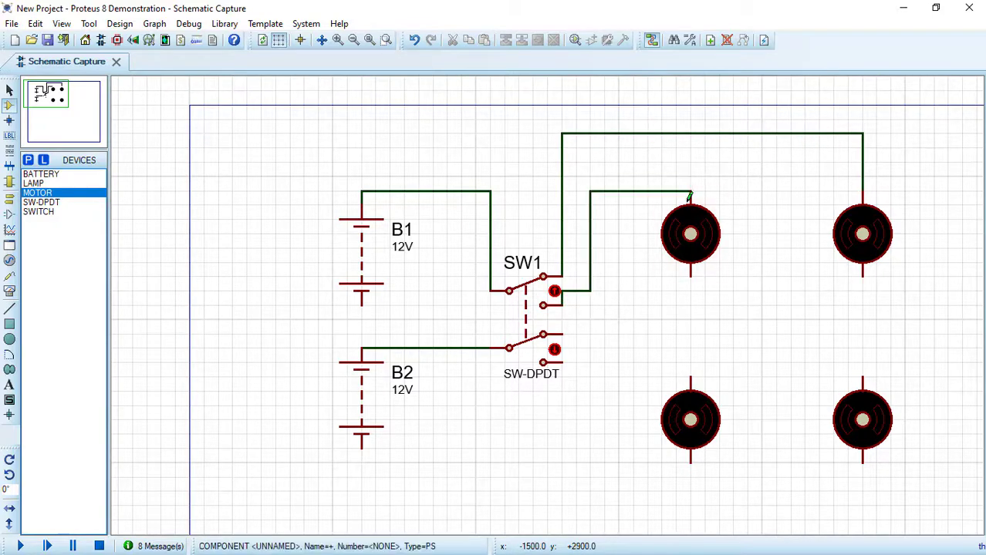
left_click(563, 334)
left_click(863, 377)
left_click(563, 362)
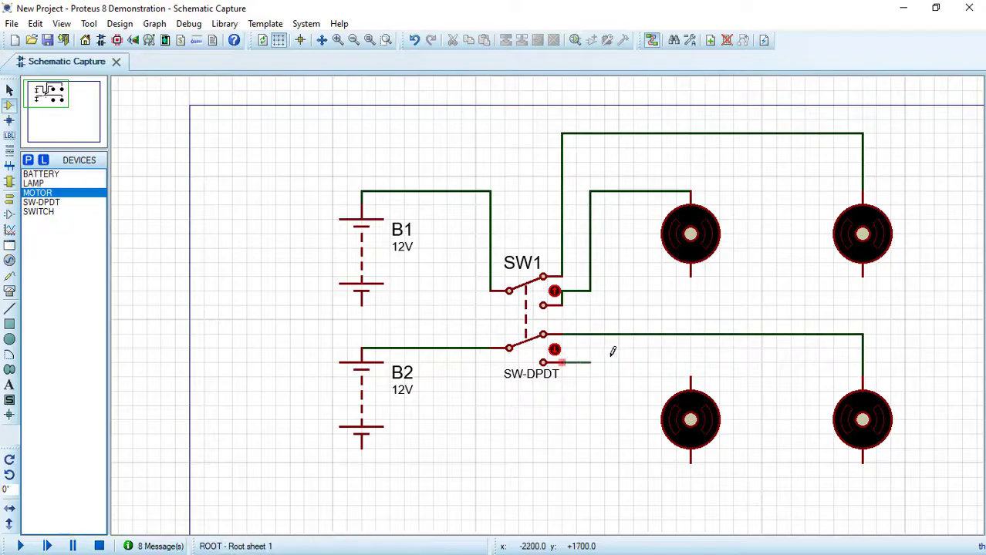
left_click(692, 375)
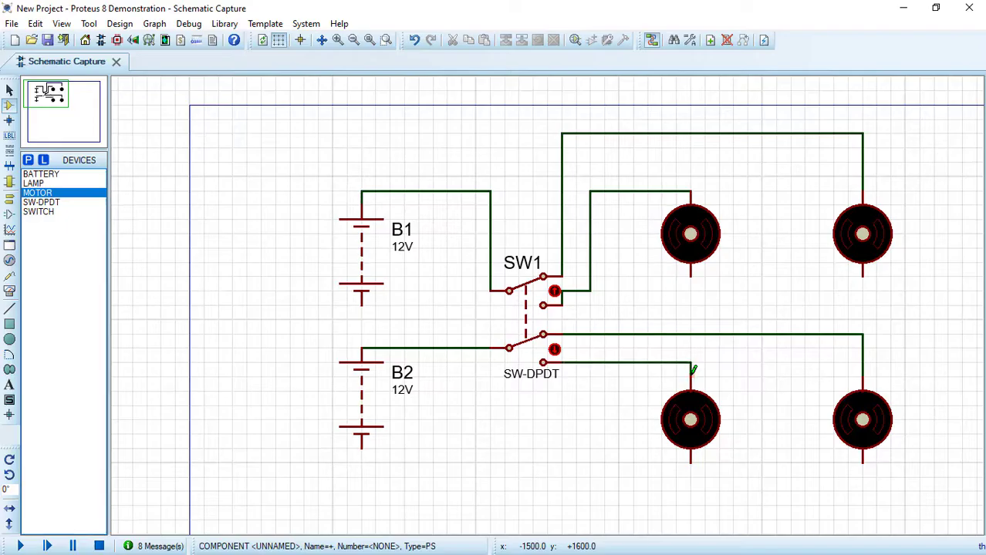
Join the motors' bottom pins: top pair, bottom pair, and the right side vertically
left_click(691, 276)
left_click(861, 275)
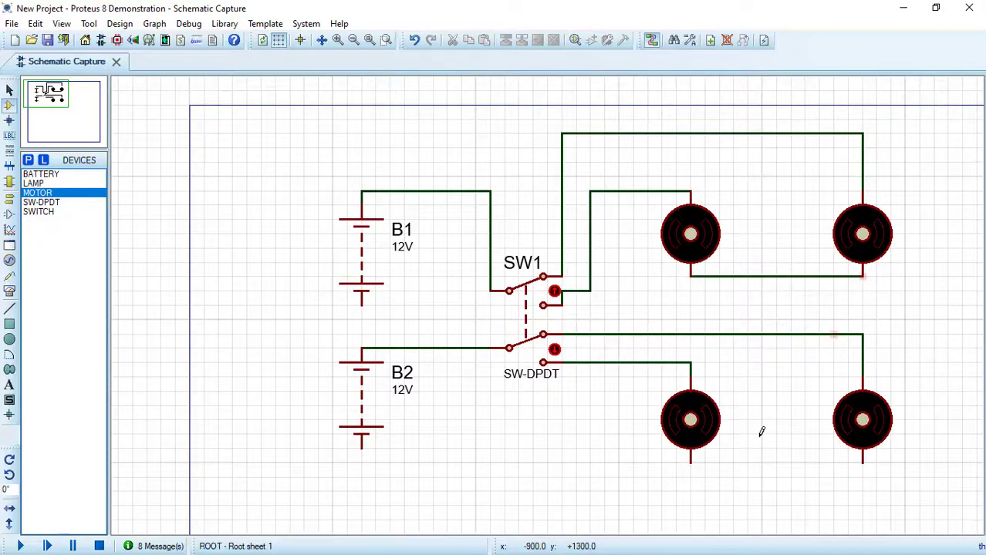
left_click(692, 462)
left_click(862, 462)
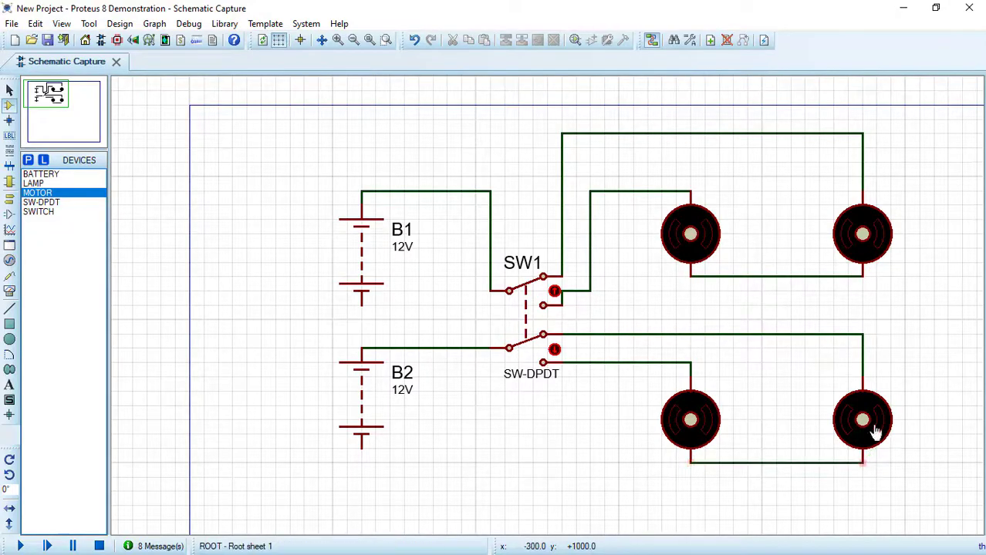
left_click(862, 275)
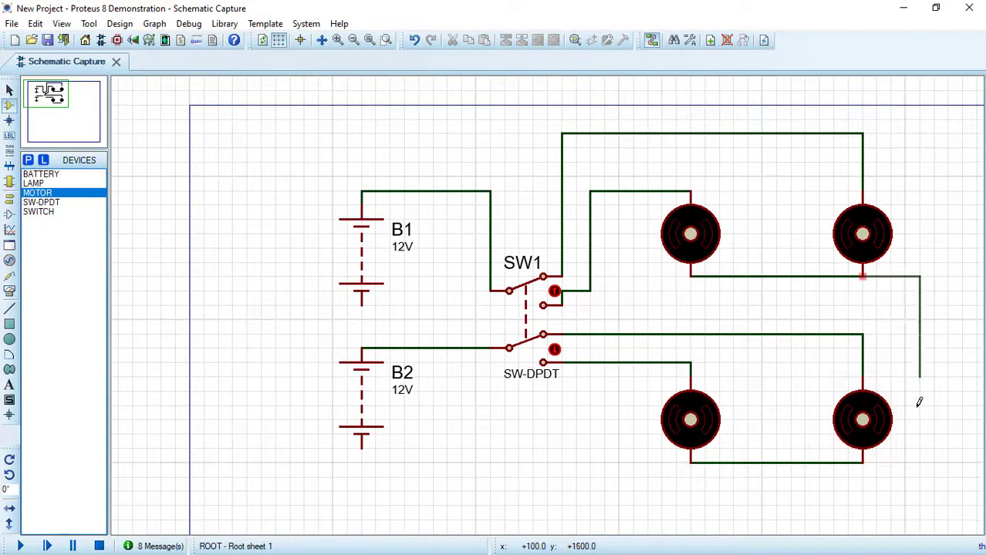
left_click(862, 462)
Connect B2's and B1's bottom terminals to the shared bottom return wire
left_click(361, 447)
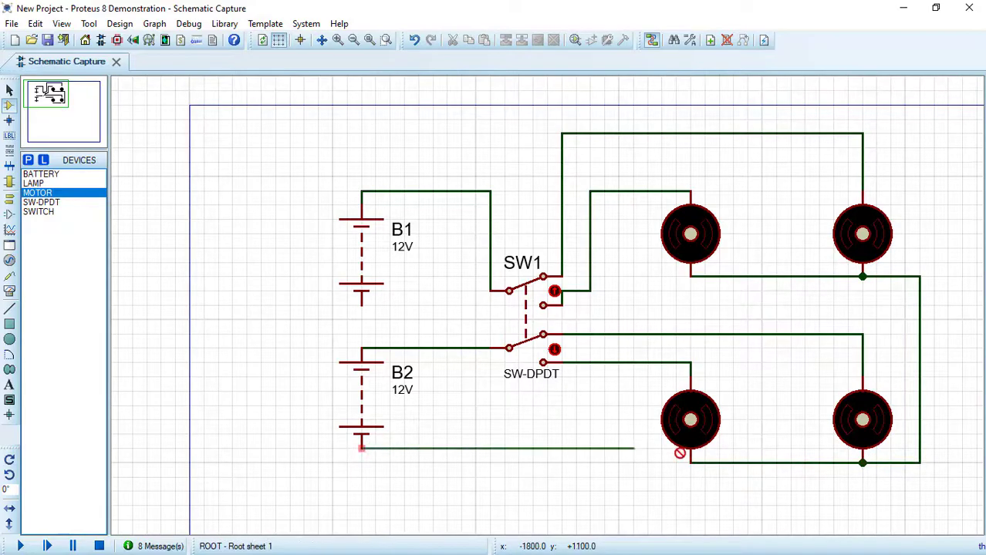
left_click(690, 462)
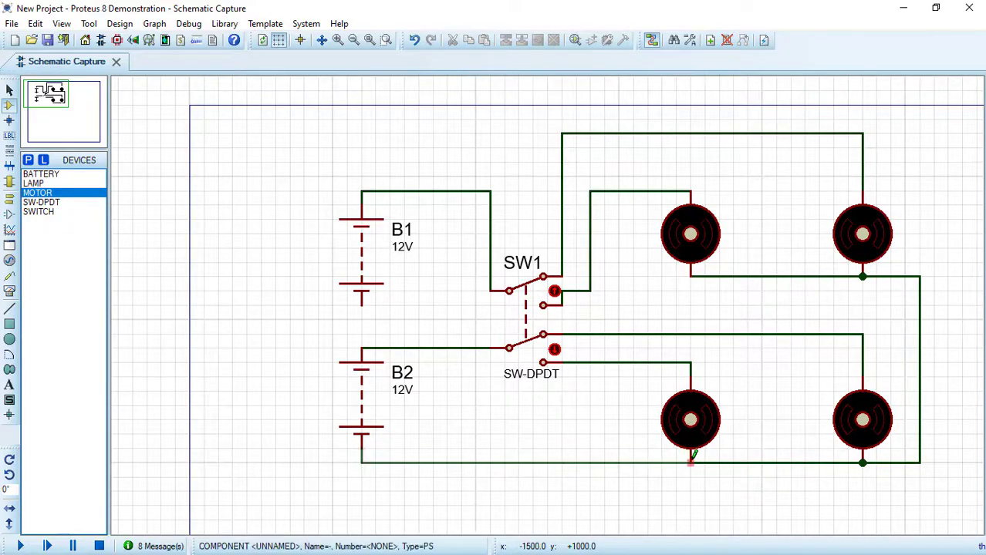
left_click(361, 304)
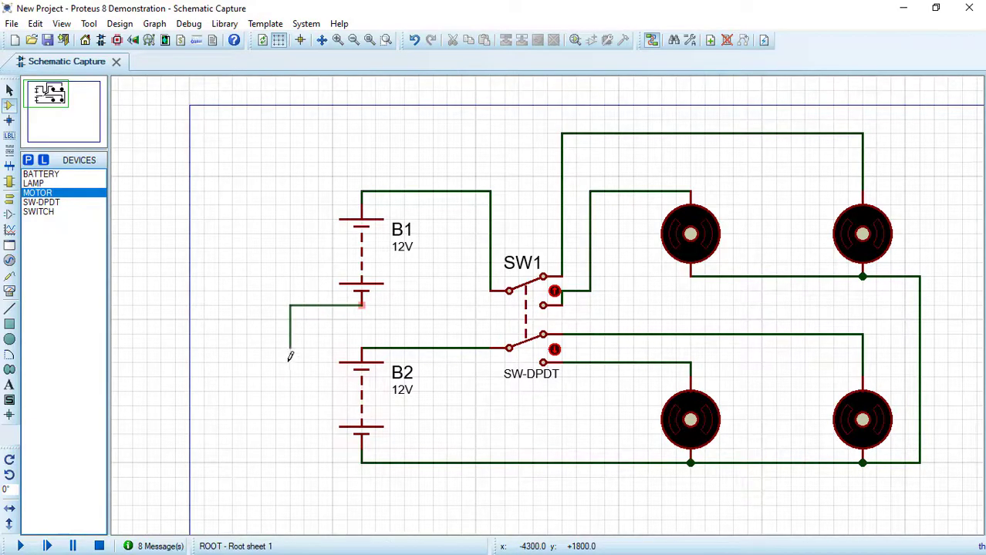
left_click(361, 462)
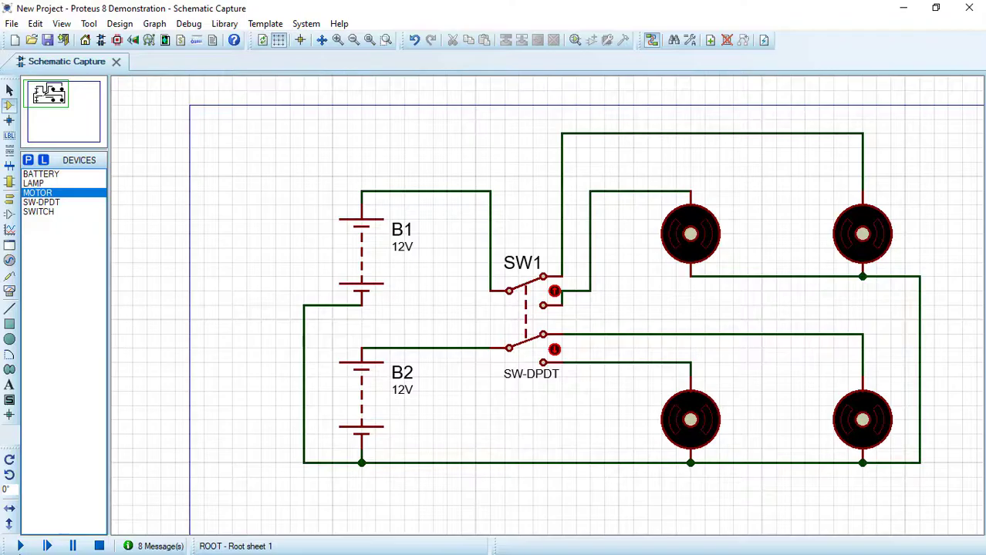
Run the motor circuit simulation and flip SW1 to its other contacts
left_click(20, 546)
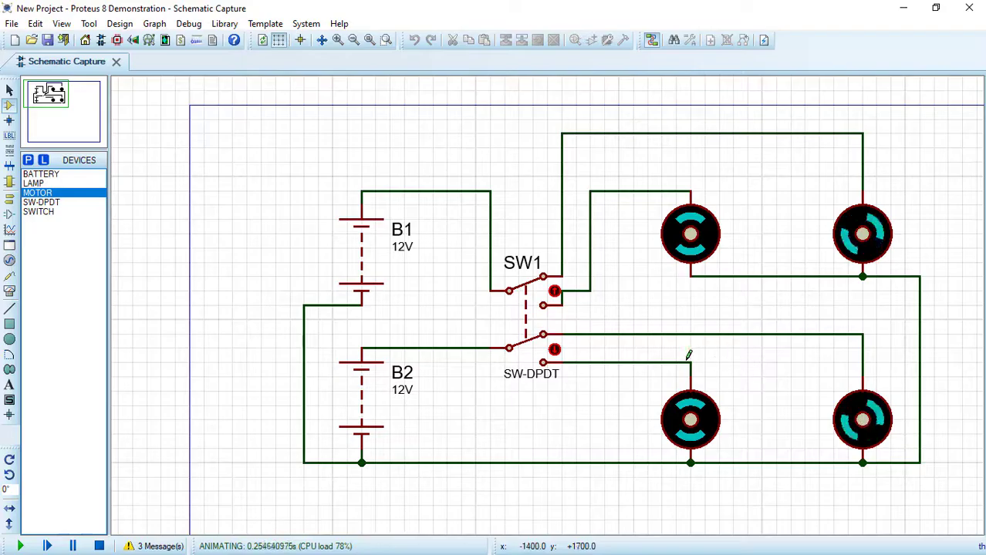
left_click(554, 350)
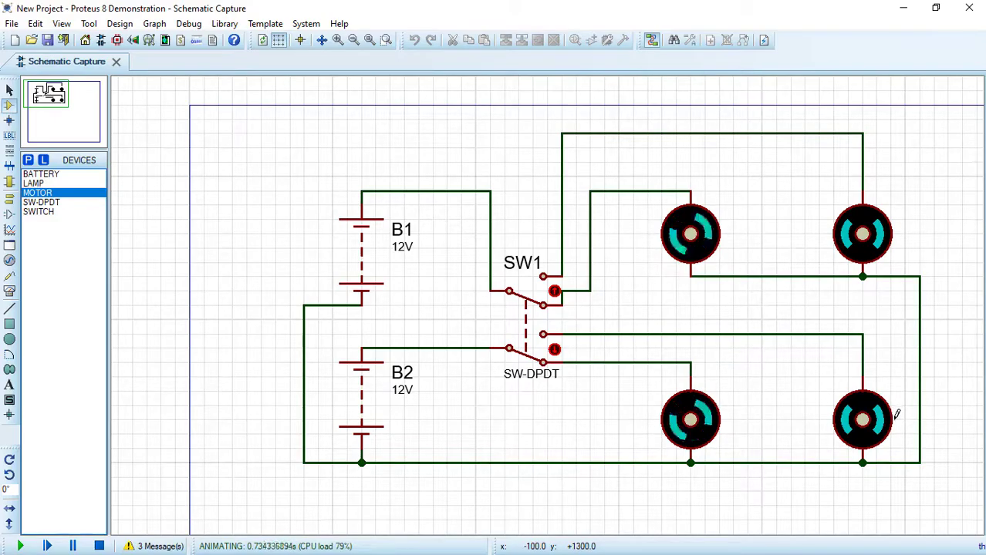
Stop the simulation and insert a DC ammeter into the top-left motor's feed wire
left_click(99, 547)
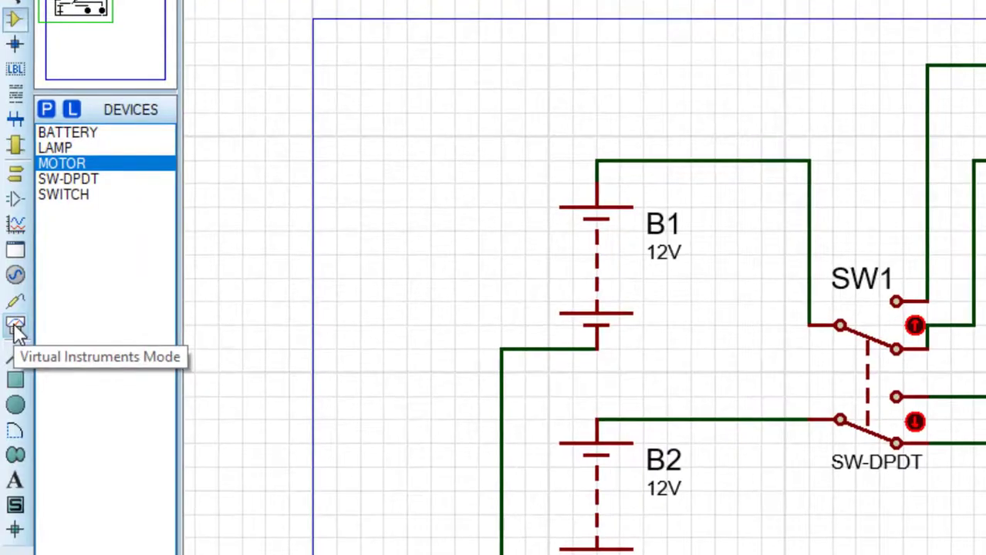
left_click(16, 326)
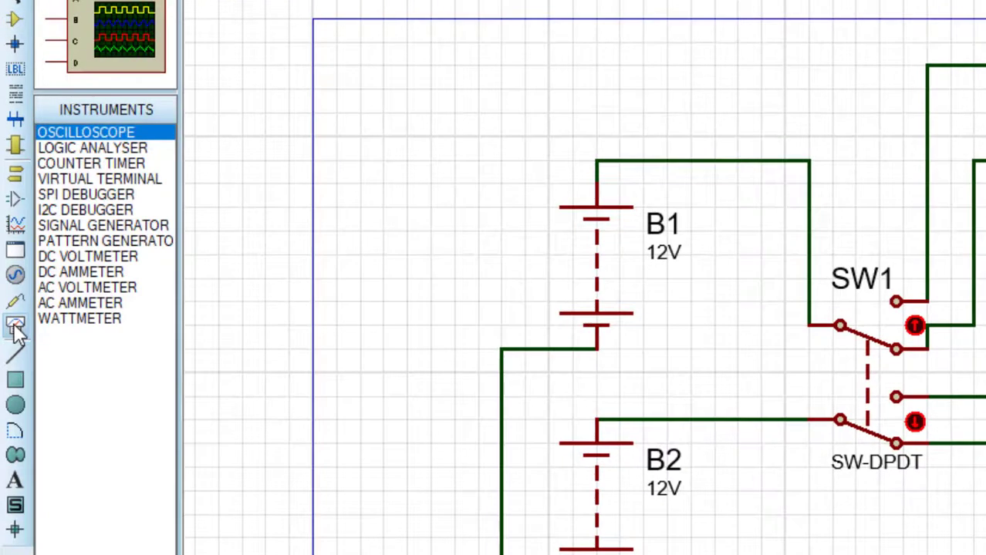
left_click(76, 275)
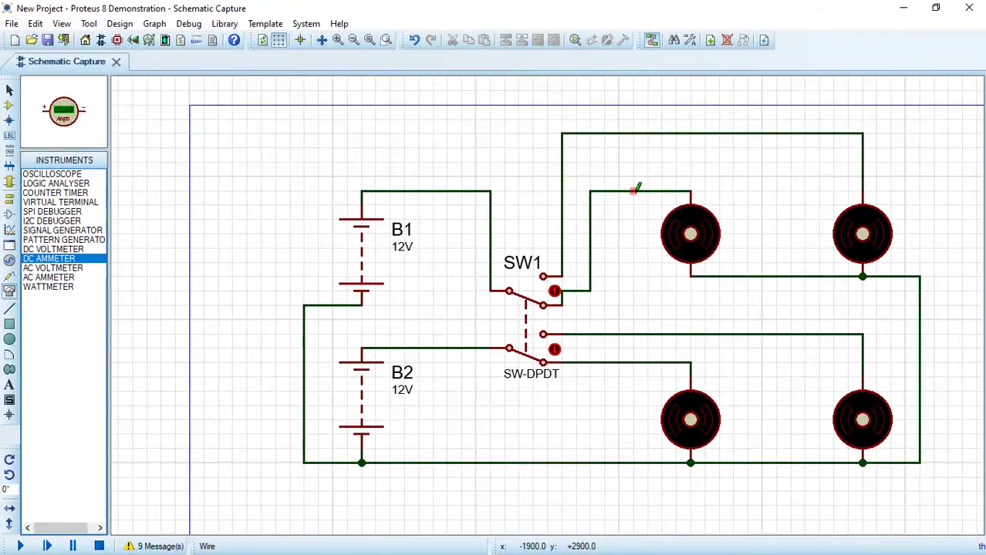
right_click(645, 191)
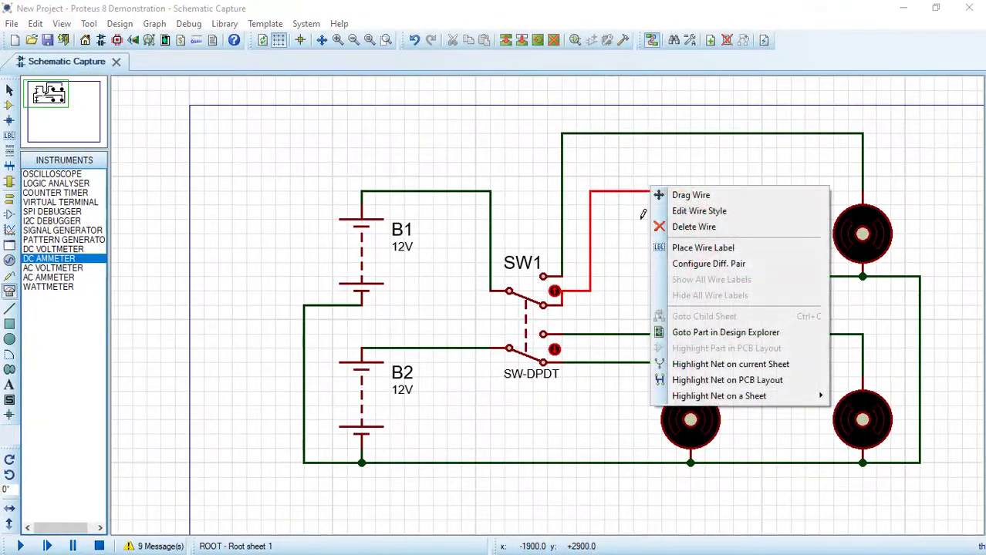
left_click(679, 227)
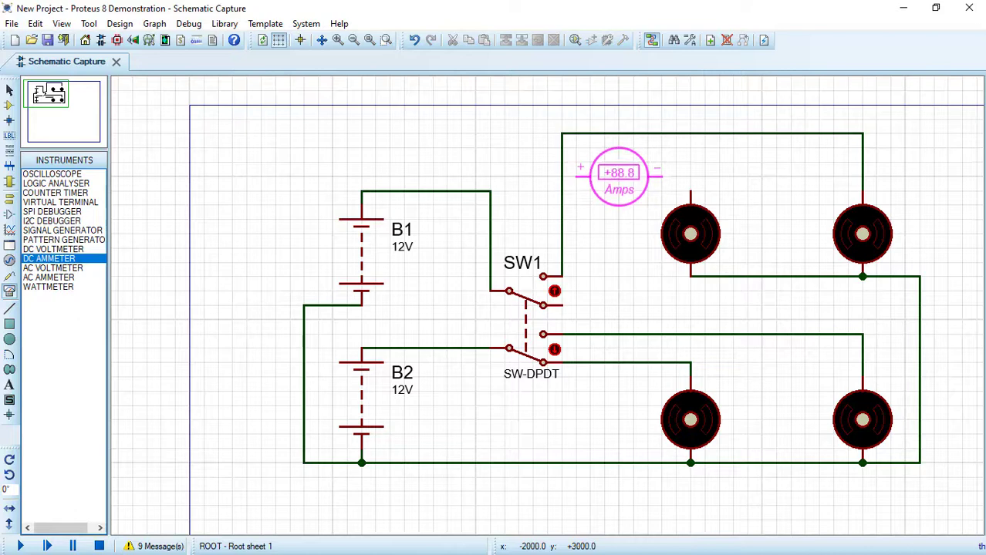
left_click(634, 176)
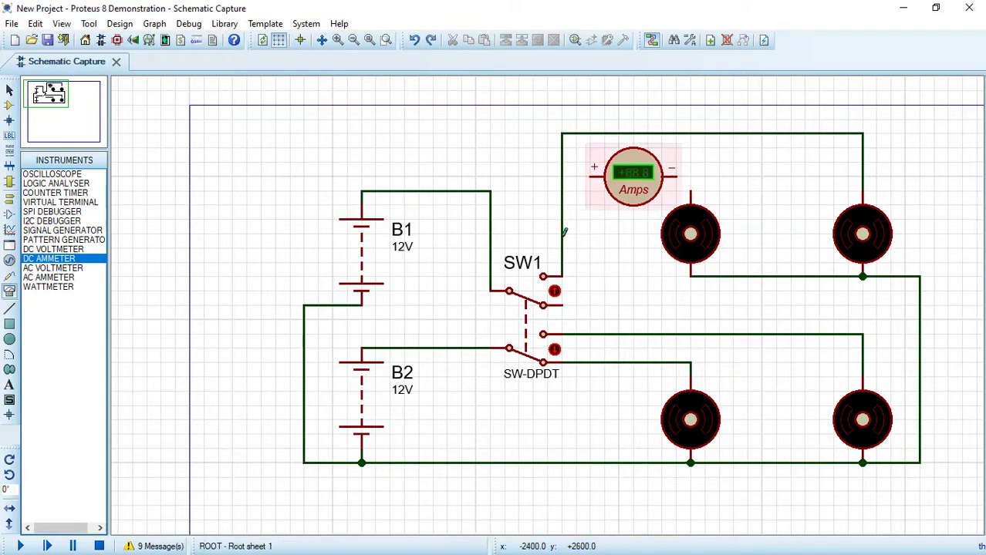
left_click(544, 306)
left_click(590, 178)
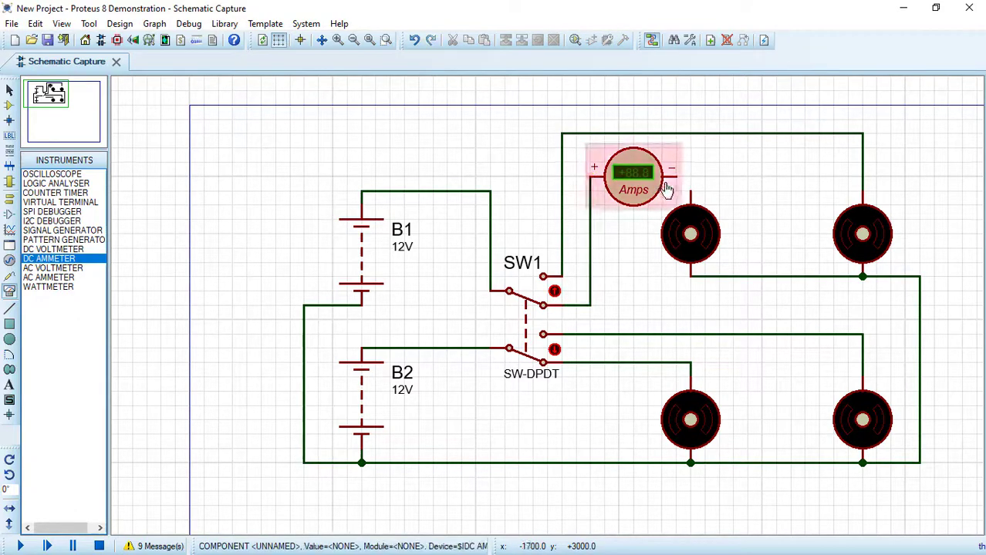
left_click(676, 176)
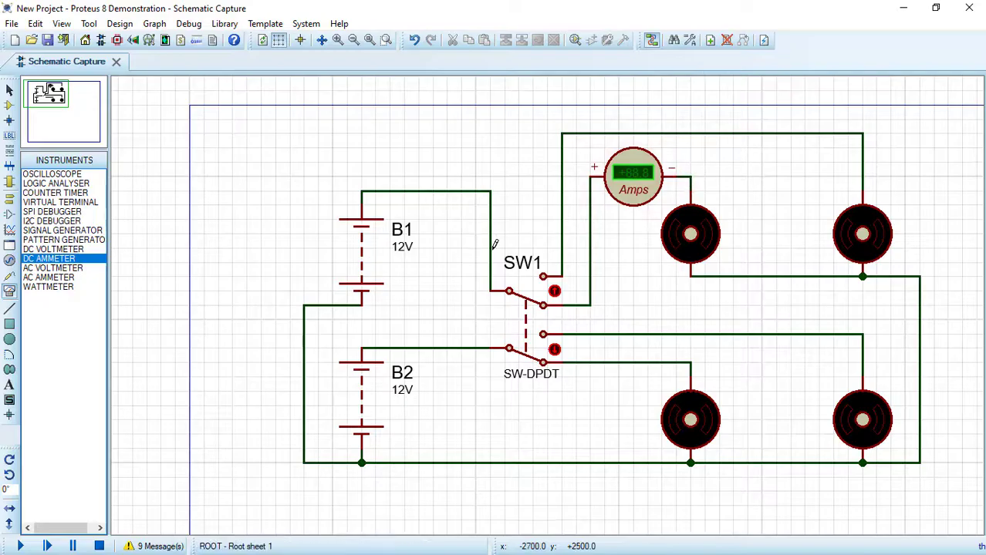
Place a DC voltmeter right of the top-right motor and wire it across the motor
left_click(51, 249)
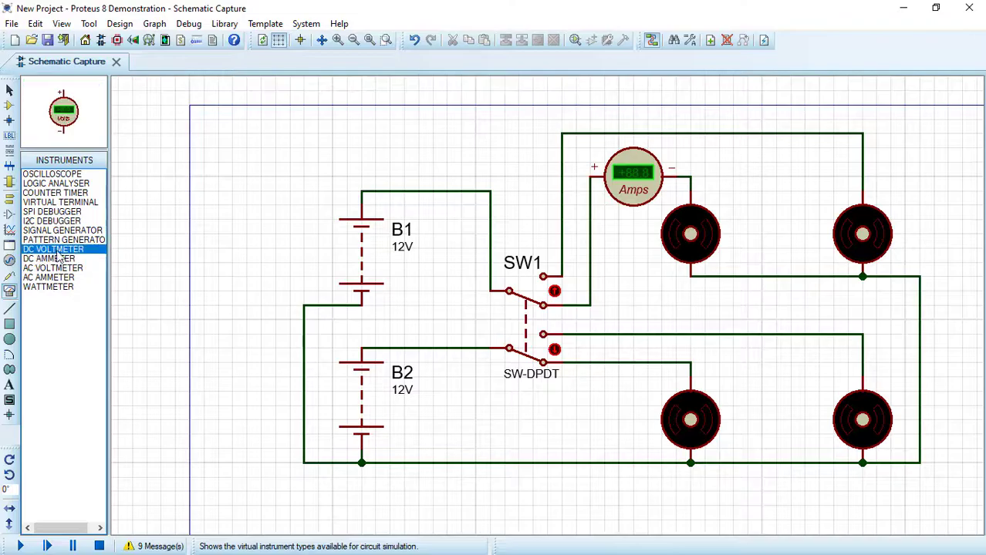
left_click(948, 202)
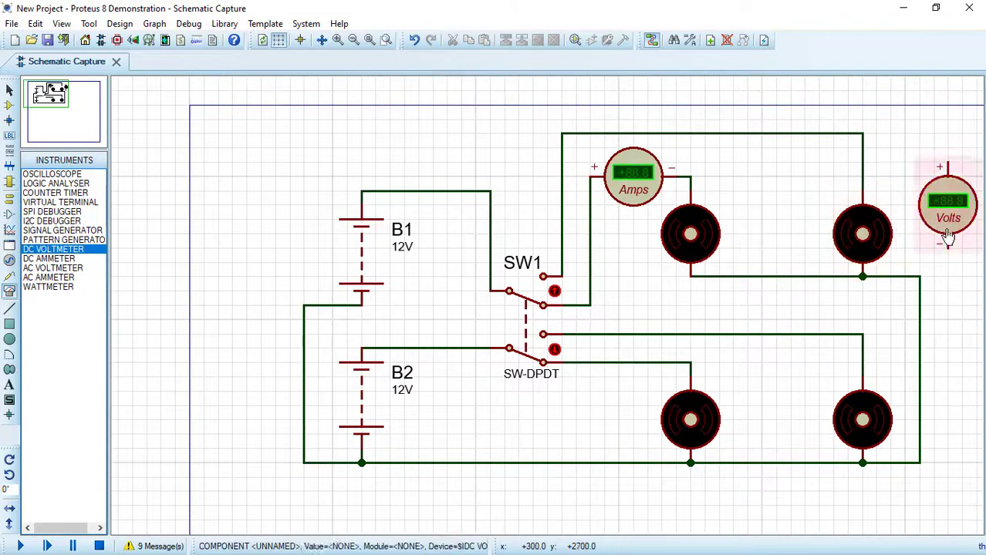
left_click(947, 244)
left_click(863, 276)
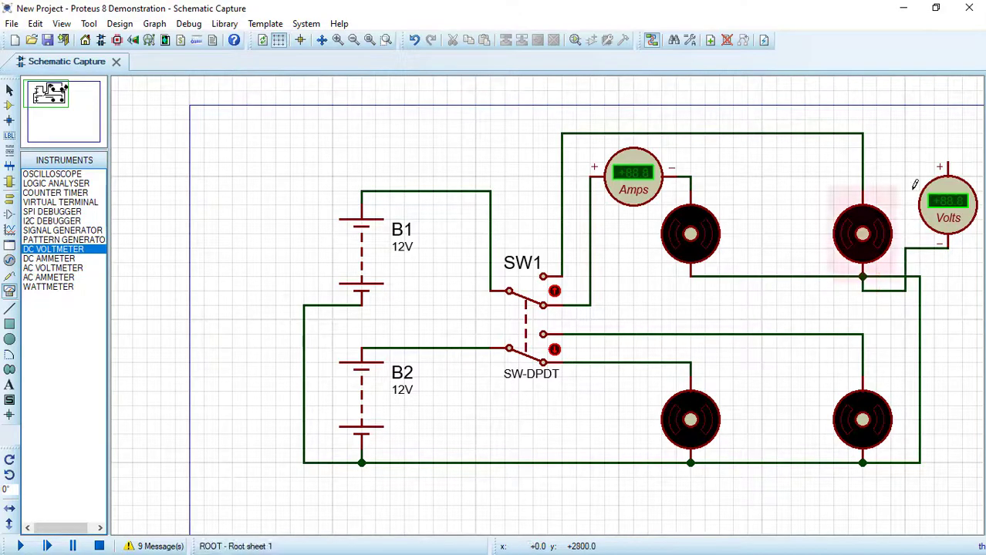
left_click(947, 167)
left_click(864, 133)
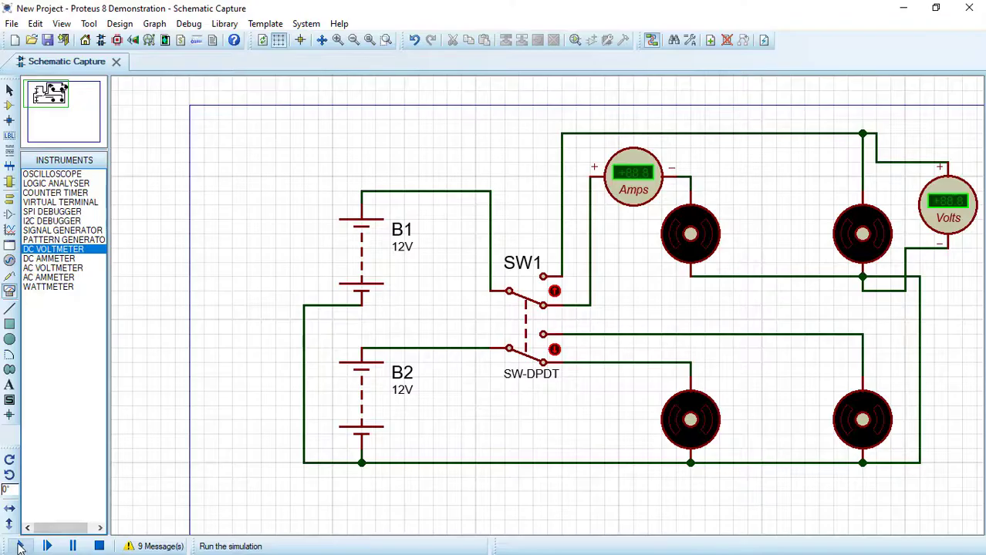
Simulate with the meters, toggle SW1 to see readings change to 11.8 V, then stop
left_click(20, 546)
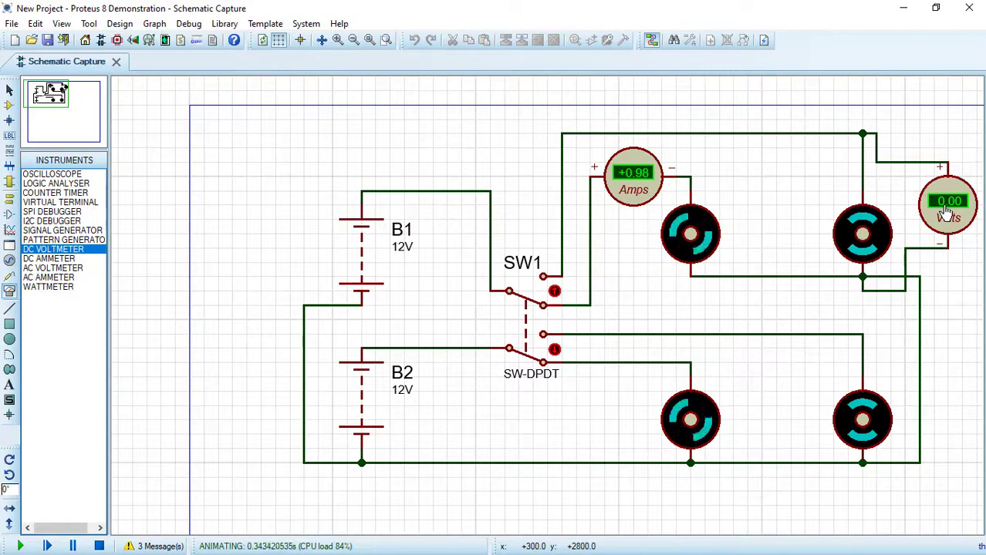
left_click(554, 293)
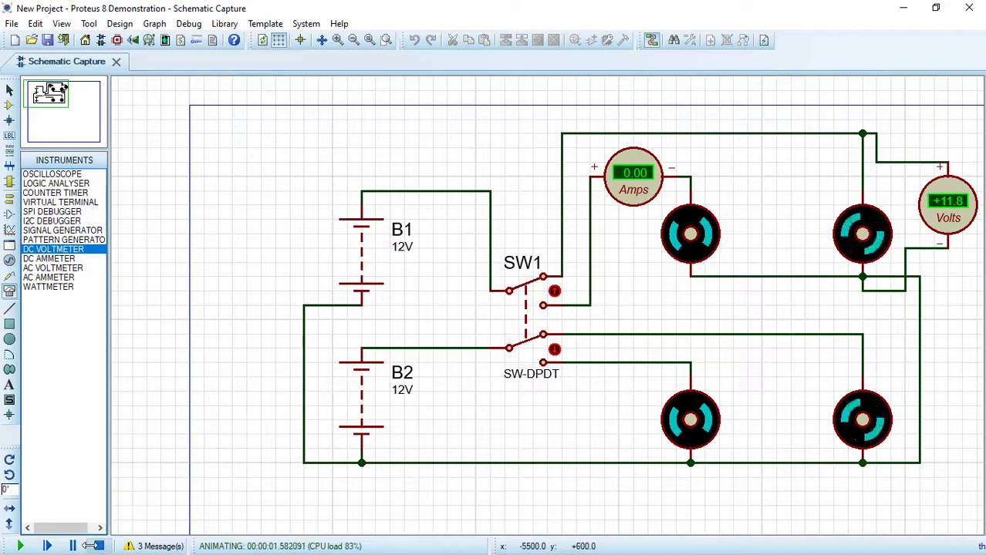
left_click(99, 547)
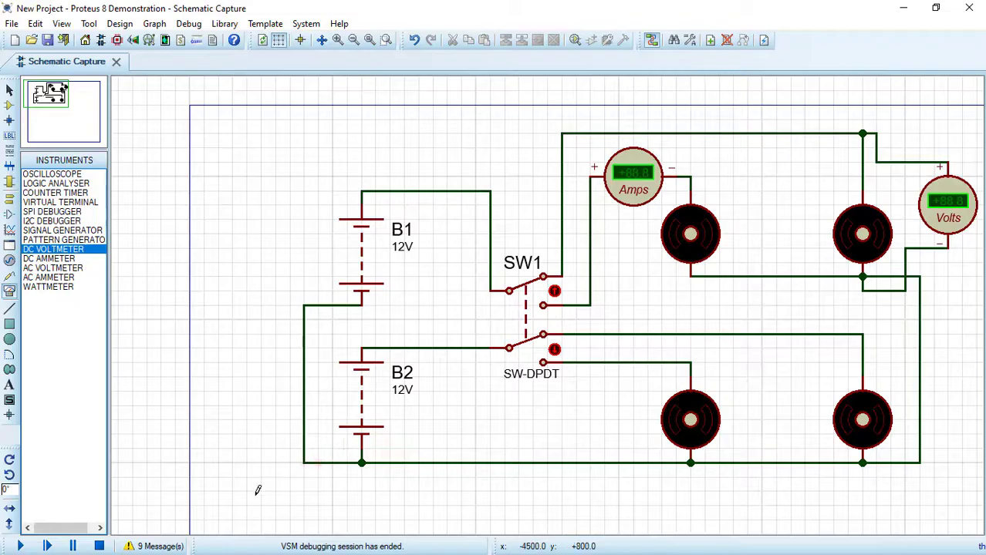
Box-select the whole metered motor circuit and block-delete it
left_click_drag(263, 505, 931, 122)
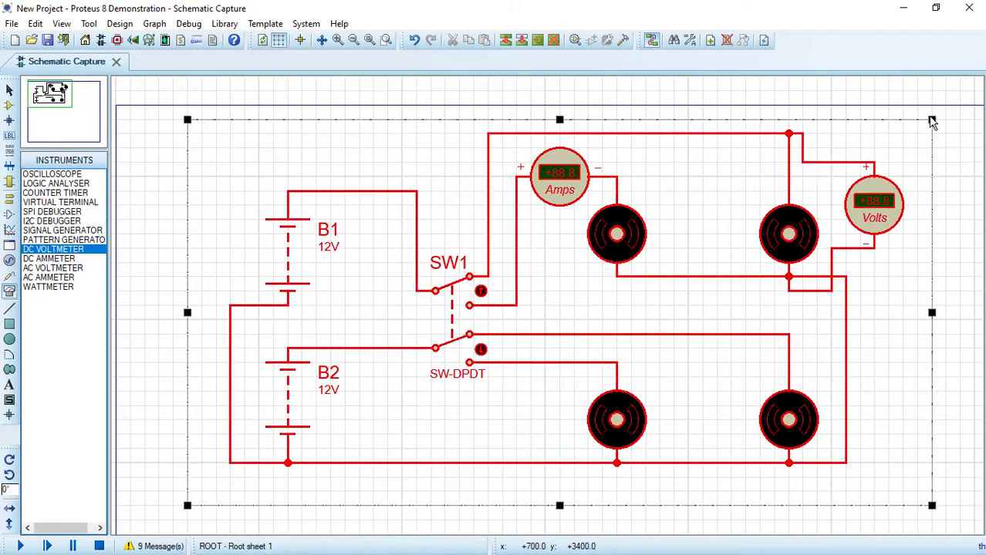
right_click(860, 197)
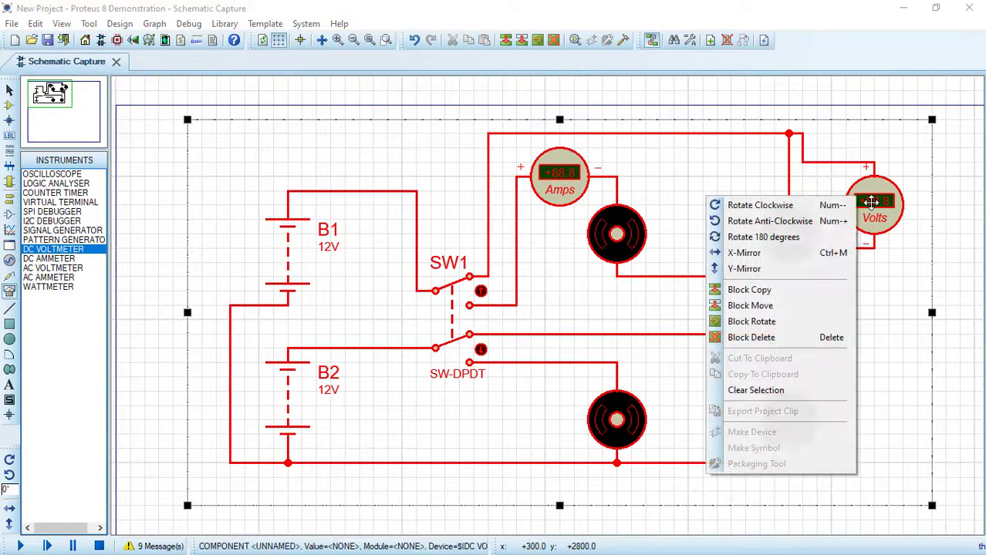
left_click(758, 338)
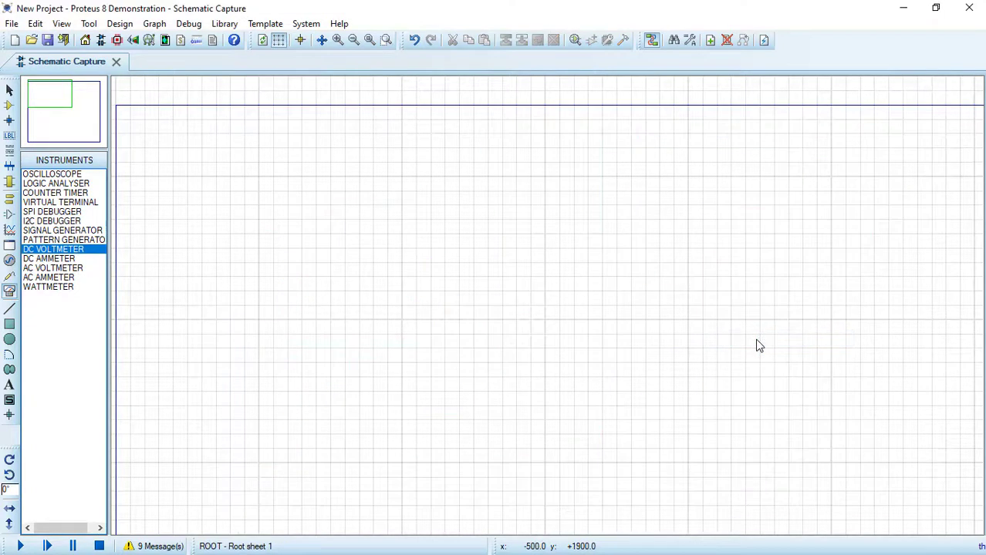
Search the library for 'ac source' and add ALTERNATOR to the device list
left_click(9, 105)
left_click(28, 159)
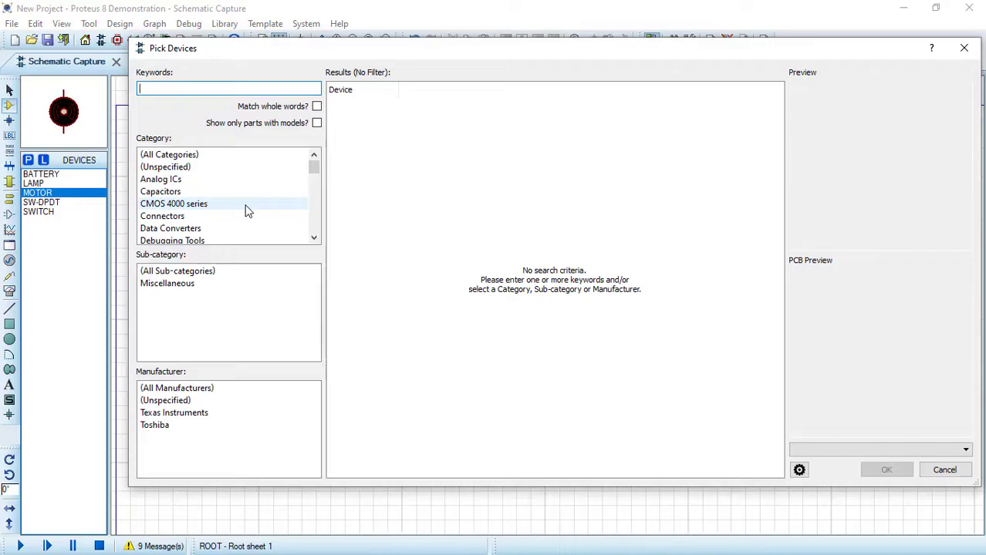
type("ac source")
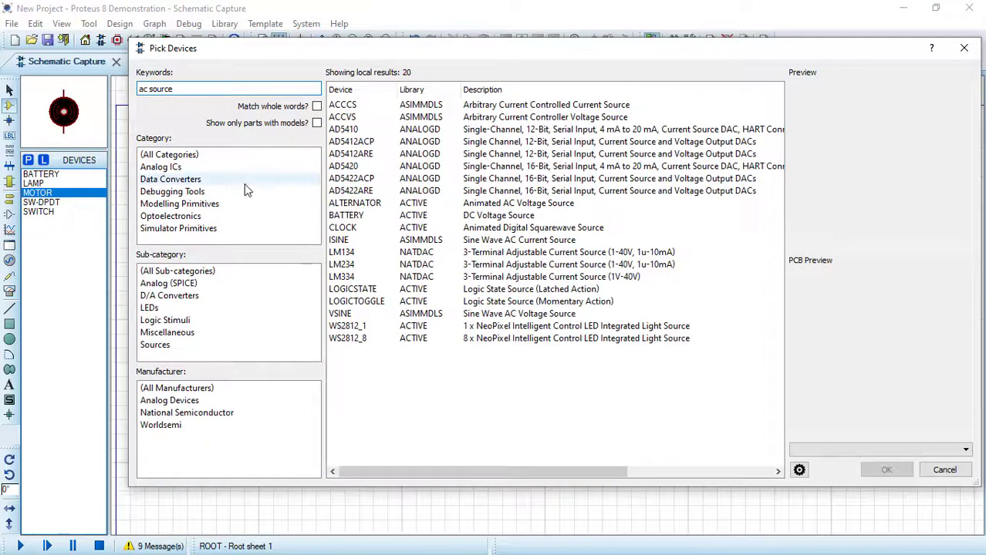
double_click(361, 203)
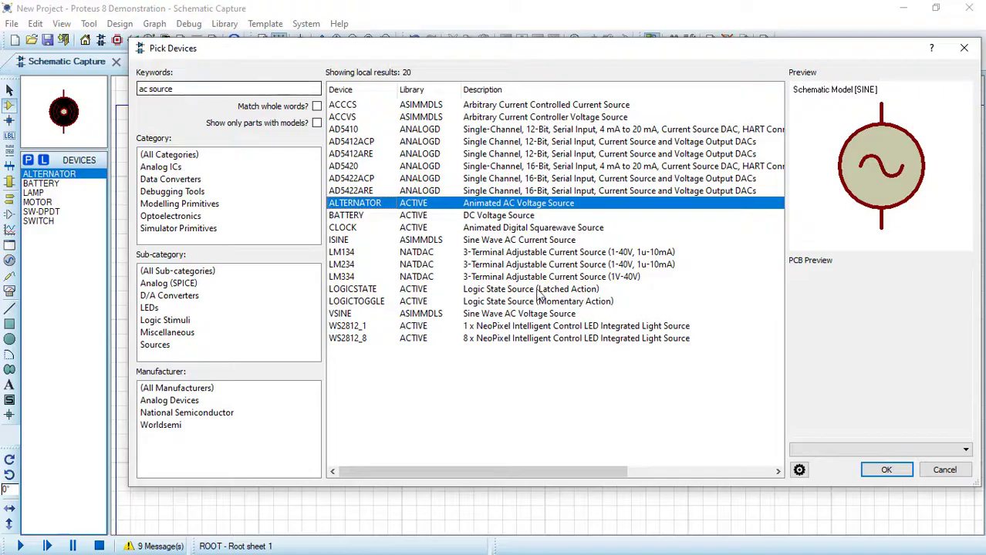
left_click(886, 470)
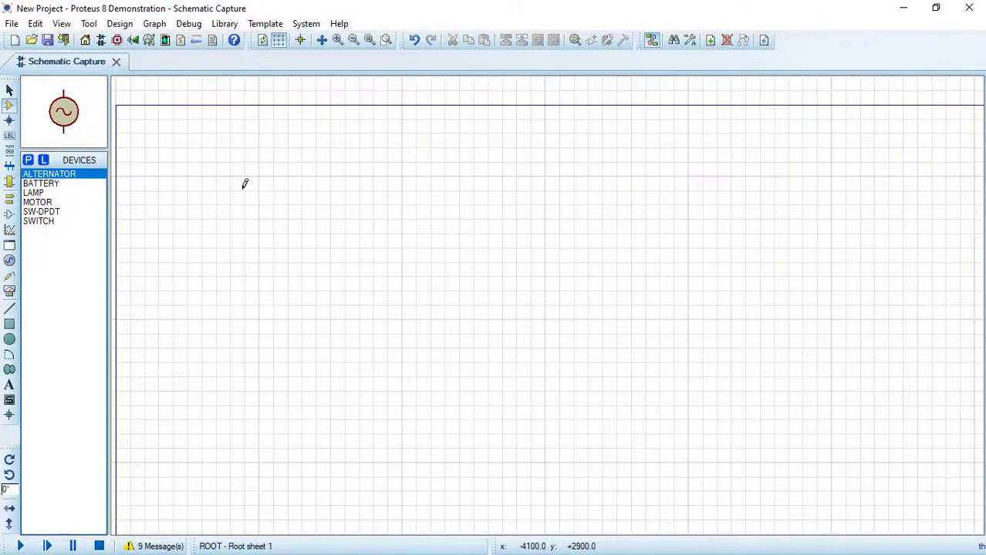
Place the alternator, a switch above-right of it, and lamp L1 to its right
left_click(273, 233)
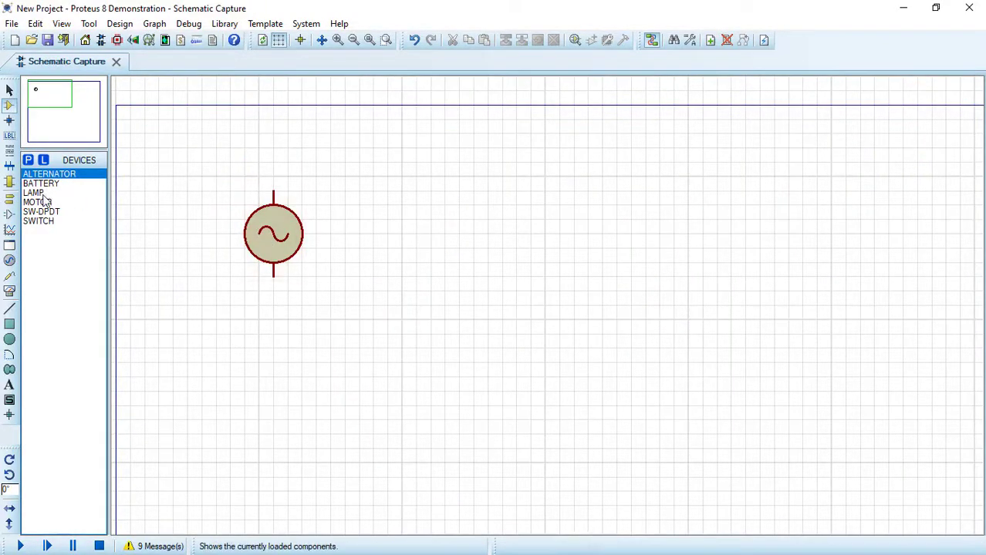
left_click(38, 221)
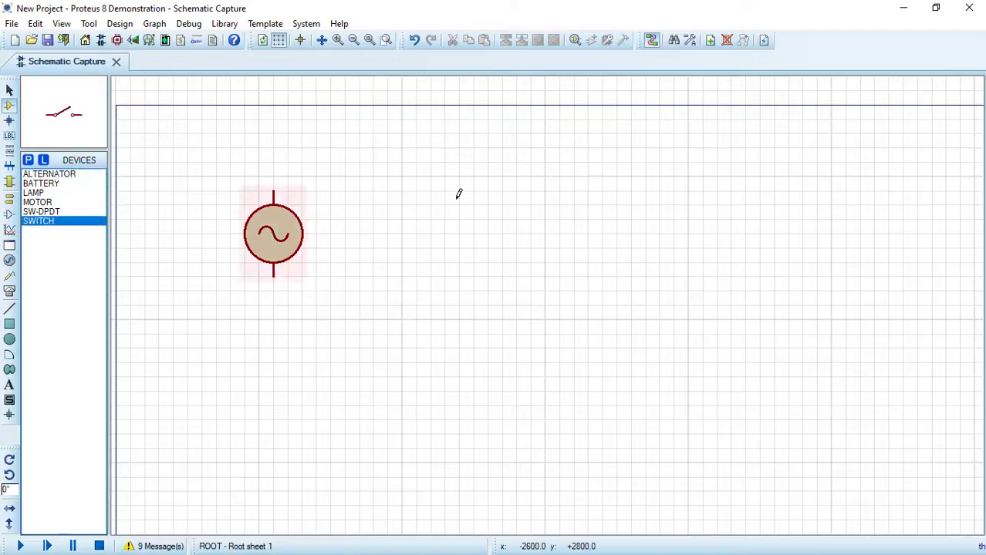
left_click(386, 156)
left_click(386, 156)
left_click(33, 192)
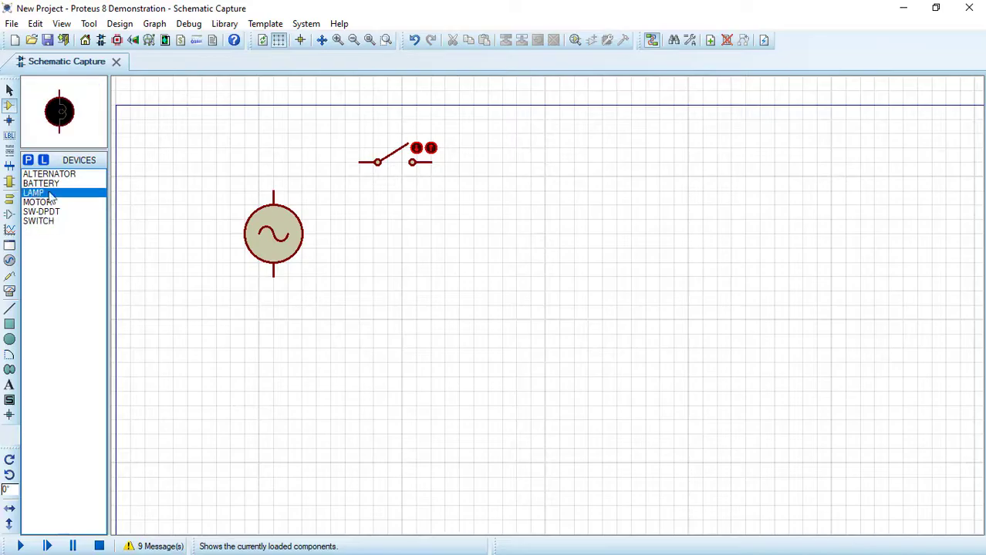
left_click(531, 233)
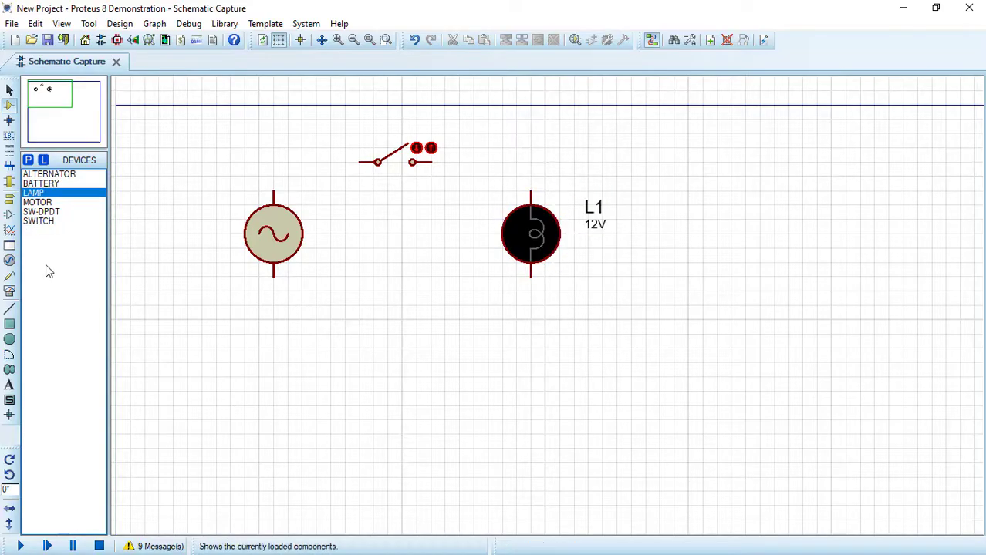
Add an AC ammeter above the source and wire source, ammeter, switch and lamp in a loop
left_click(10, 293)
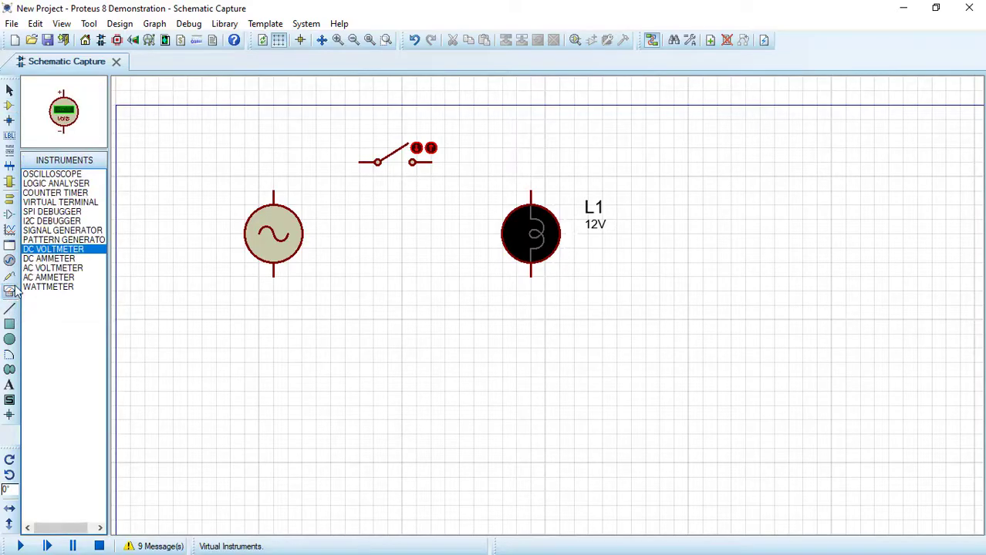
left_click(51, 279)
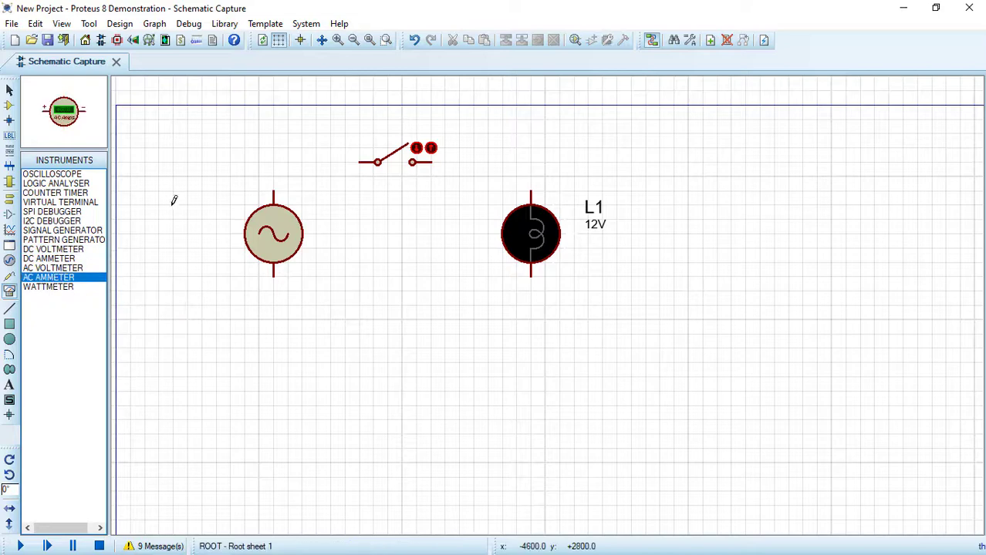
left_click(294, 154)
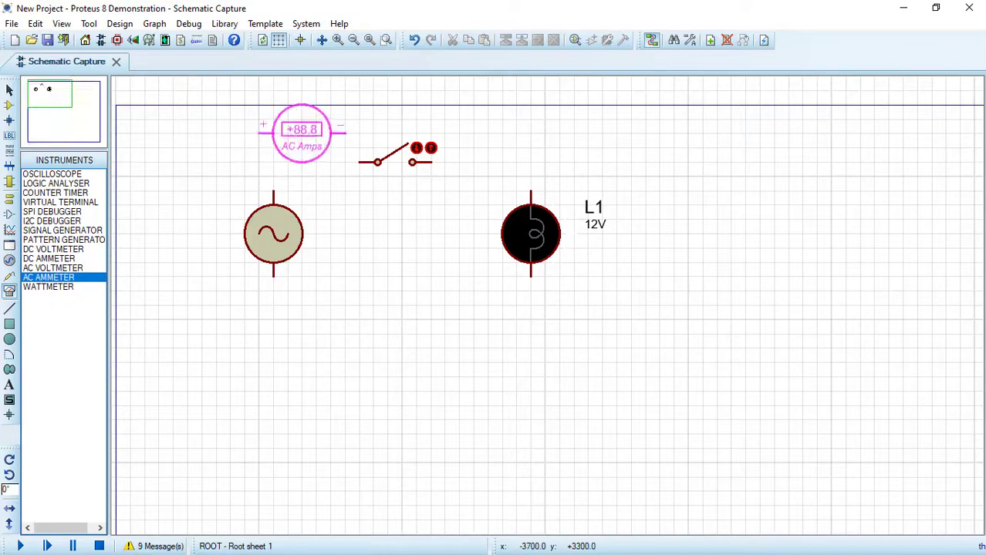
left_click(315, 132)
left_click(273, 191)
left_click(277, 131)
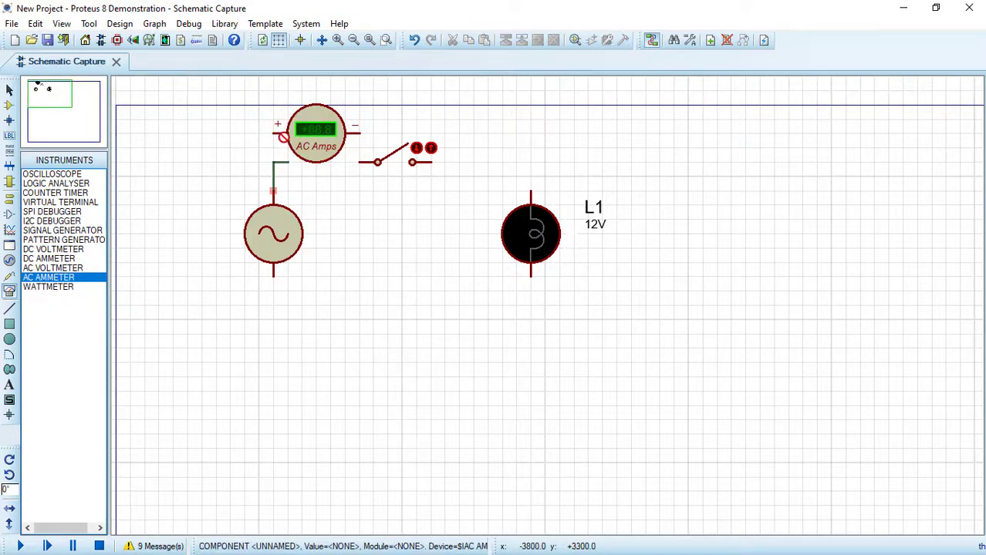
left_click(360, 132)
left_click(378, 162)
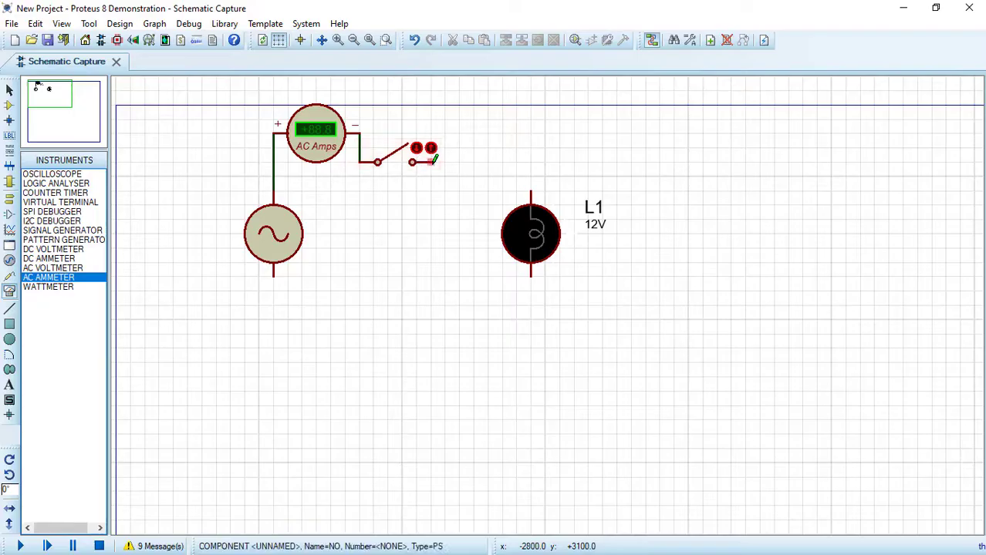
left_click(412, 162)
left_click(531, 190)
left_click(531, 276)
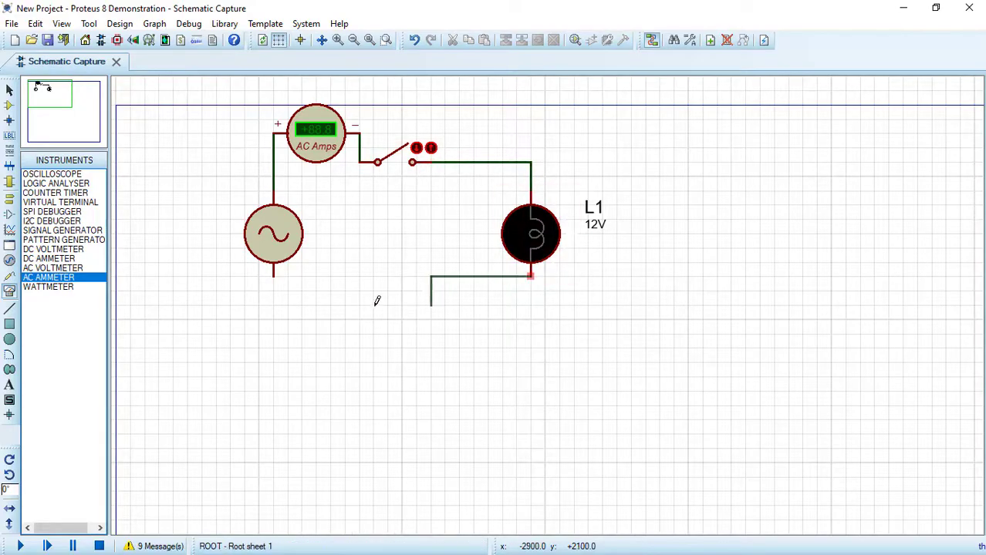
left_click(273, 275)
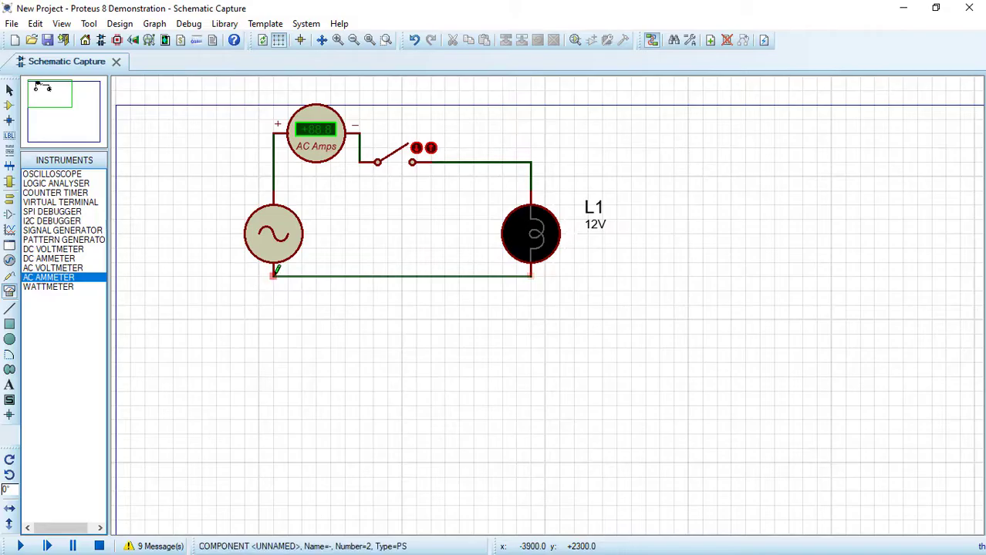
Place an AC voltmeter right of lamp L1 and wire it across the lamp
left_click(74, 269)
left_click(673, 220)
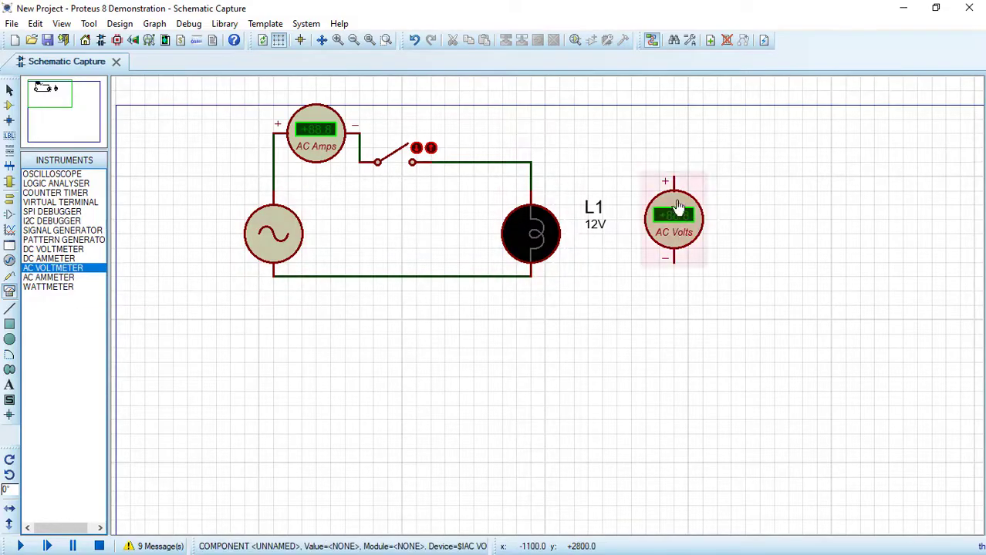
left_click(673, 179)
left_click(531, 162)
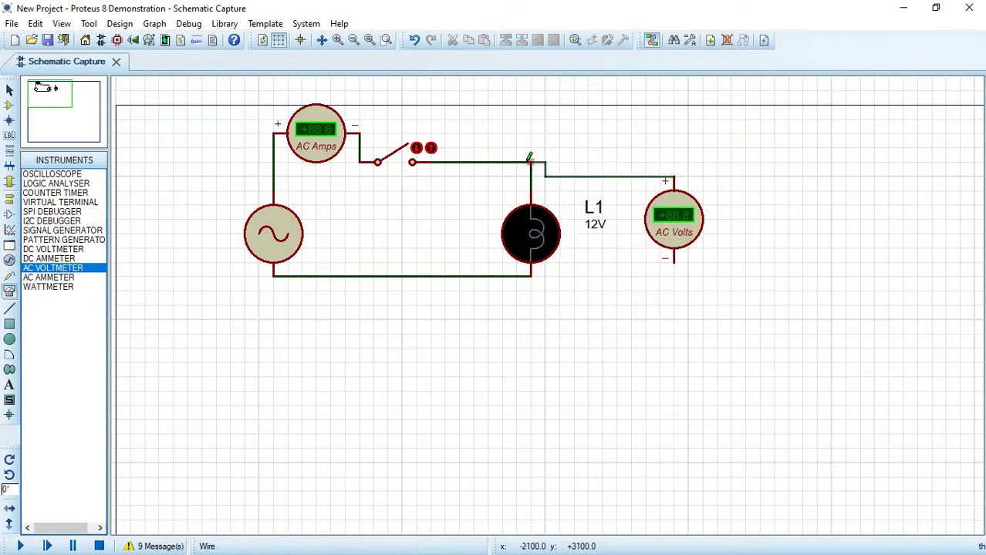
left_click(531, 276)
left_click(674, 263)
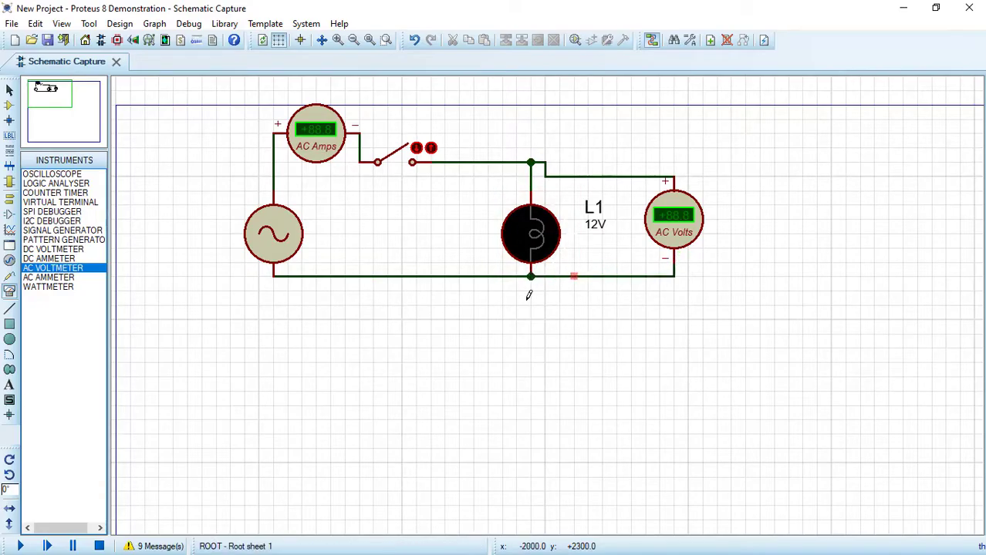
Set the AC source's amplitude to 220V and frequency to 50Hz
double_click(276, 238)
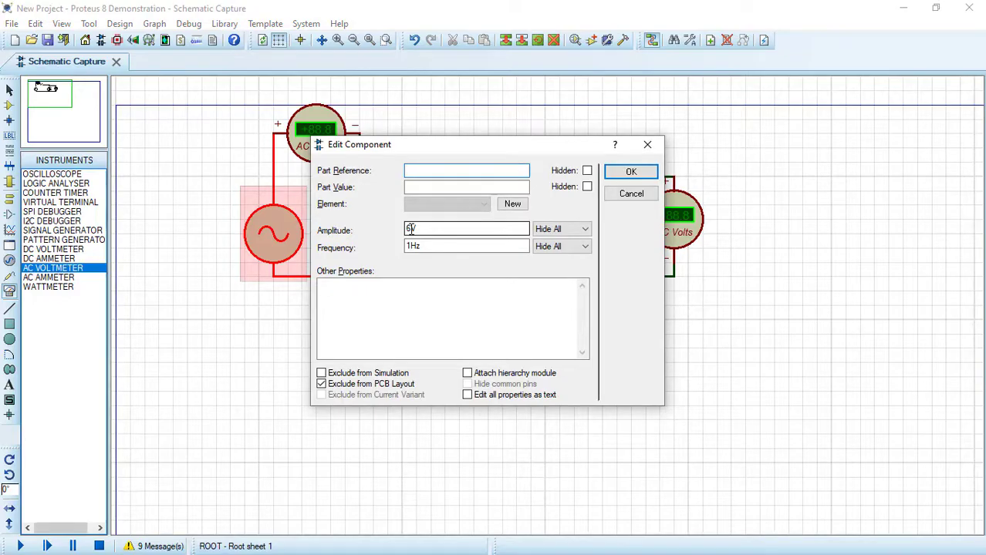
left_click_drag(410, 229, 390, 226)
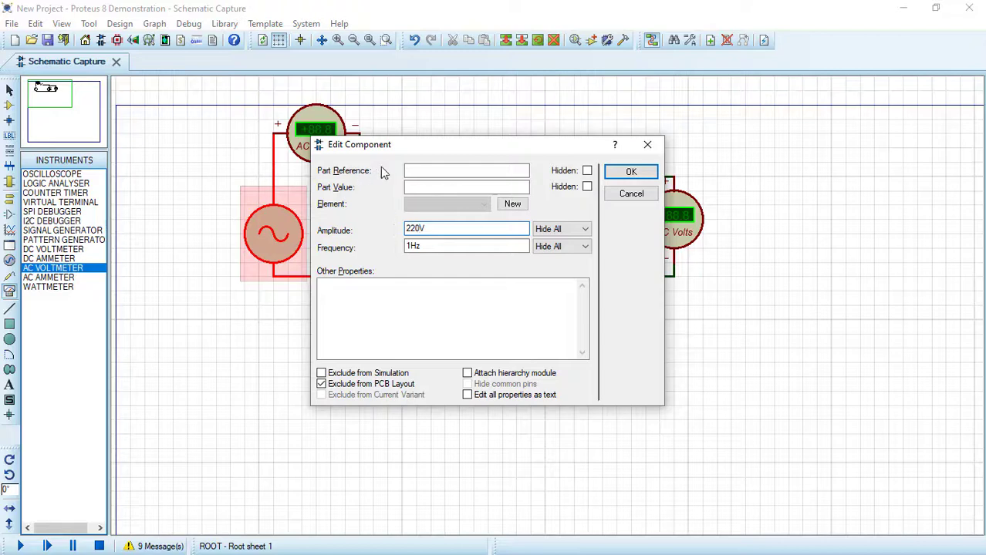
left_click_drag(411, 246, 401, 251)
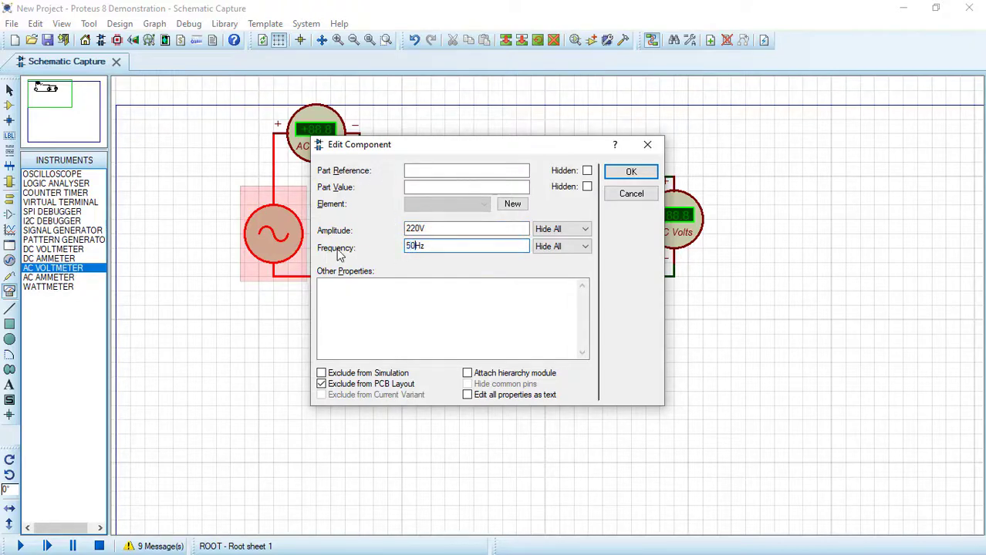
left_click(631, 171)
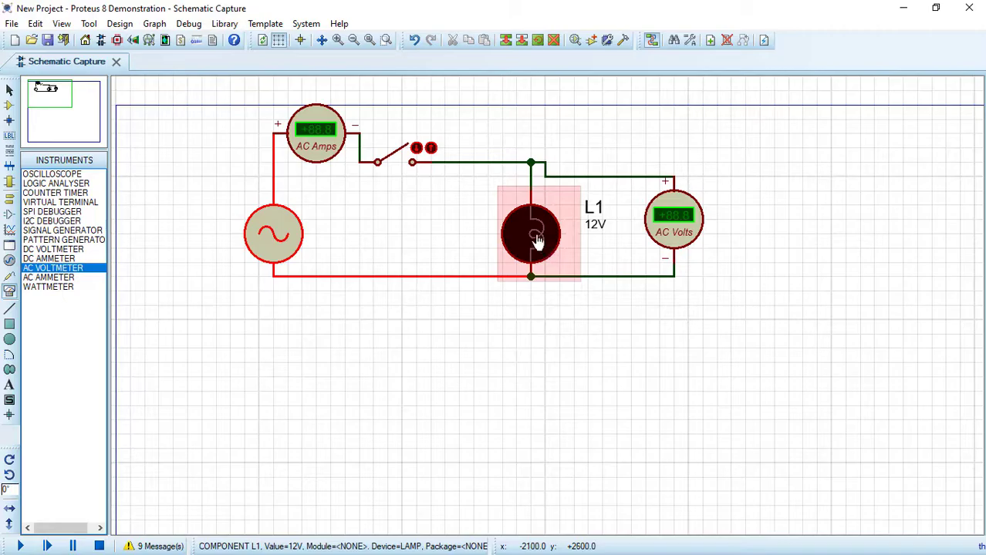
Set lamp L1's nominal voltage to 220V
double_click(536, 241)
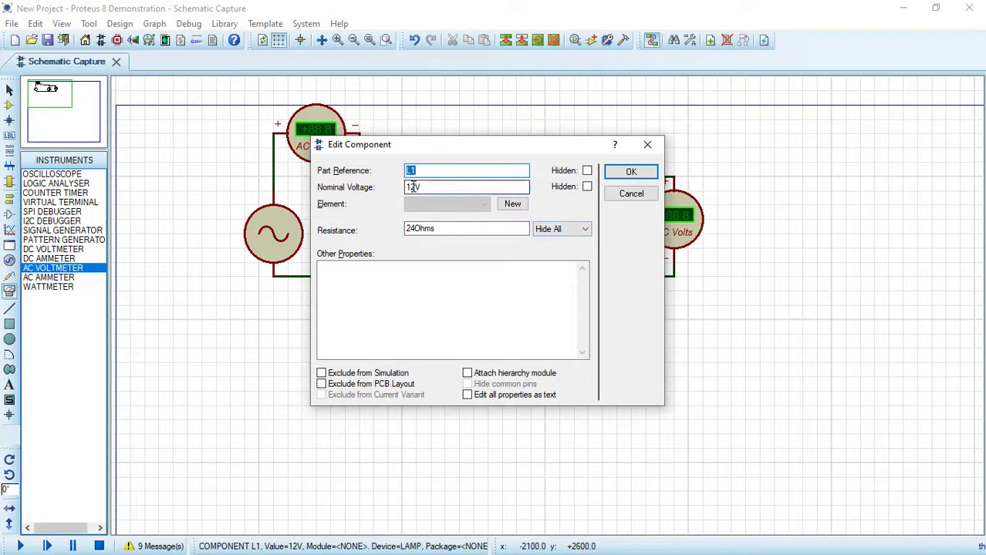
left_click_drag(415, 186, 390, 198)
type("220")
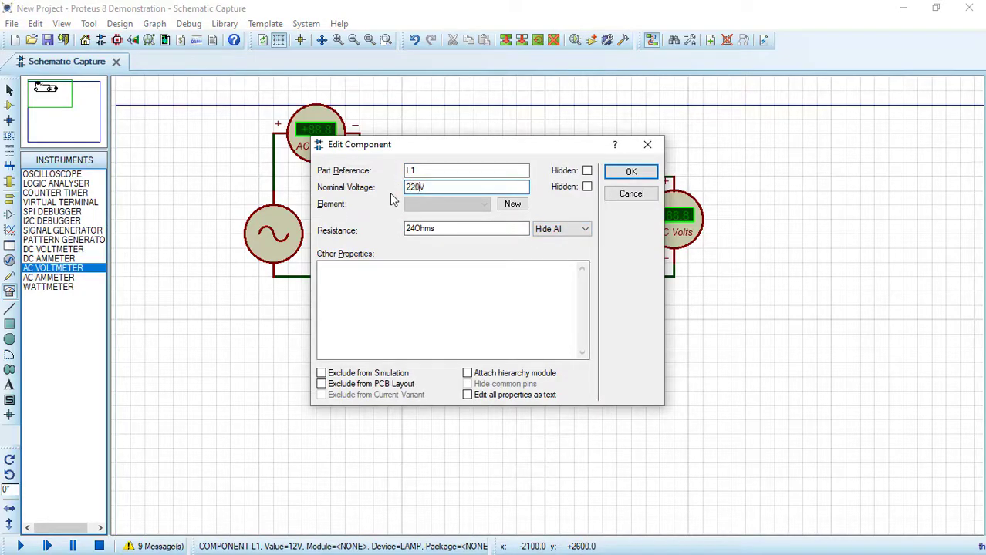
left_click(631, 173)
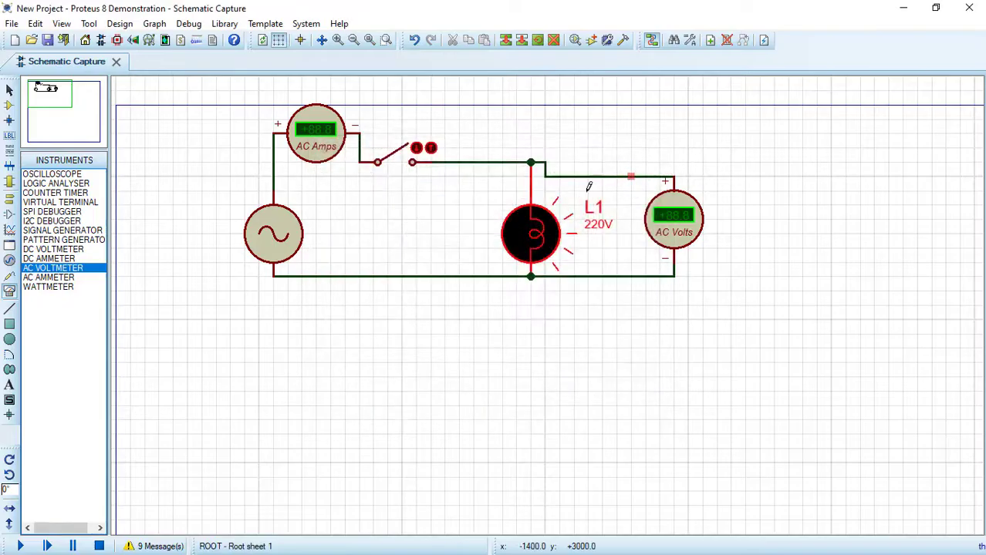
left_click(469, 216)
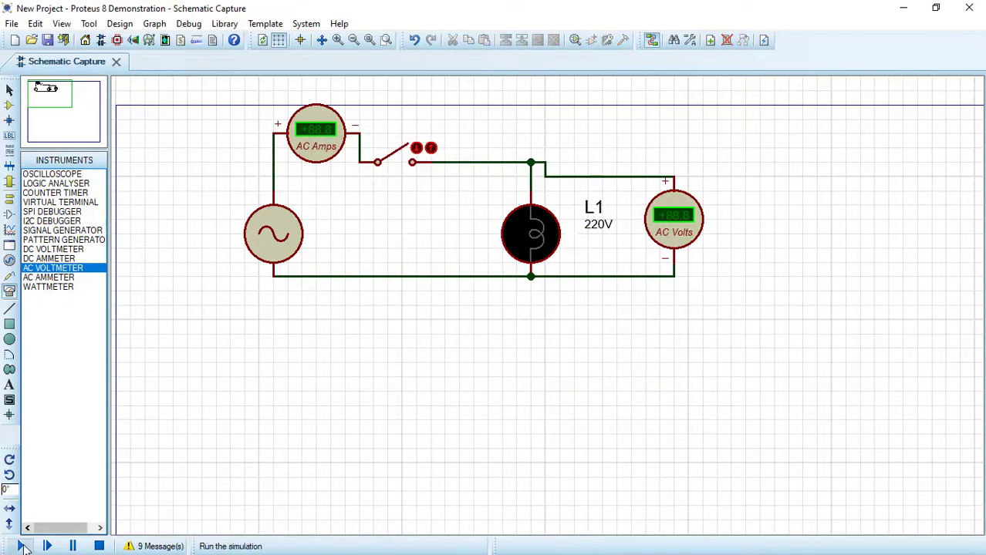
Run the simulation, close the switch to light L1 (+6.47 A, +155 V), then stop
left_click(20, 546)
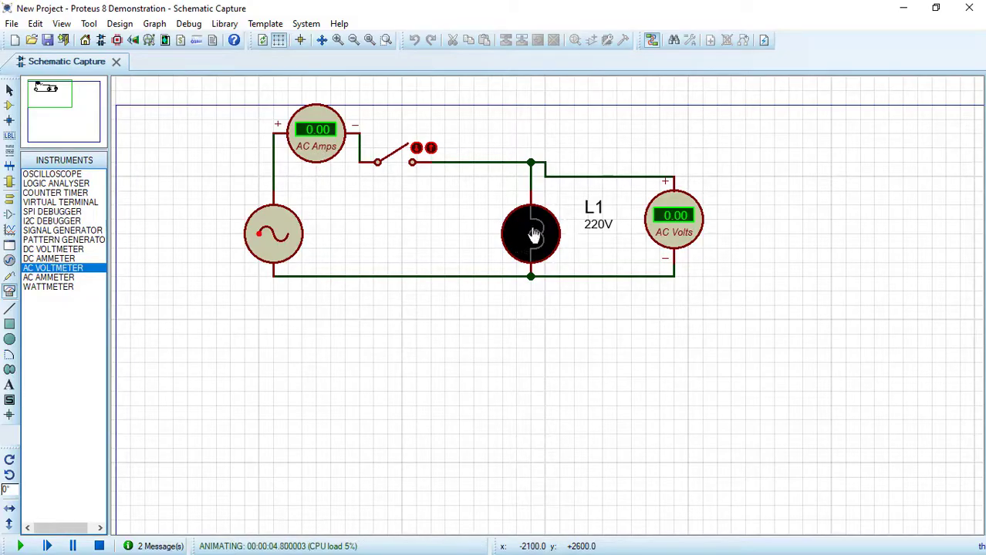
left_click(415, 149)
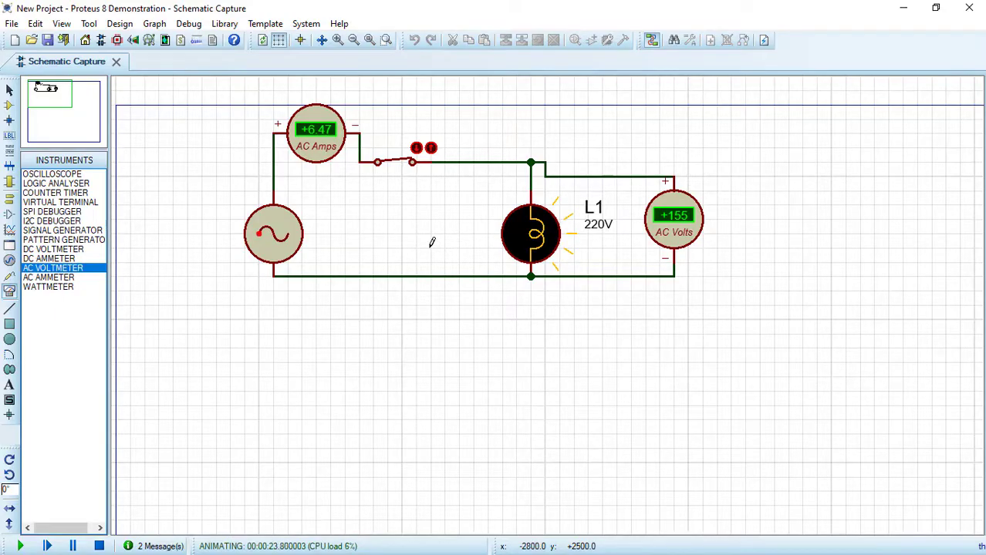
left_click(99, 547)
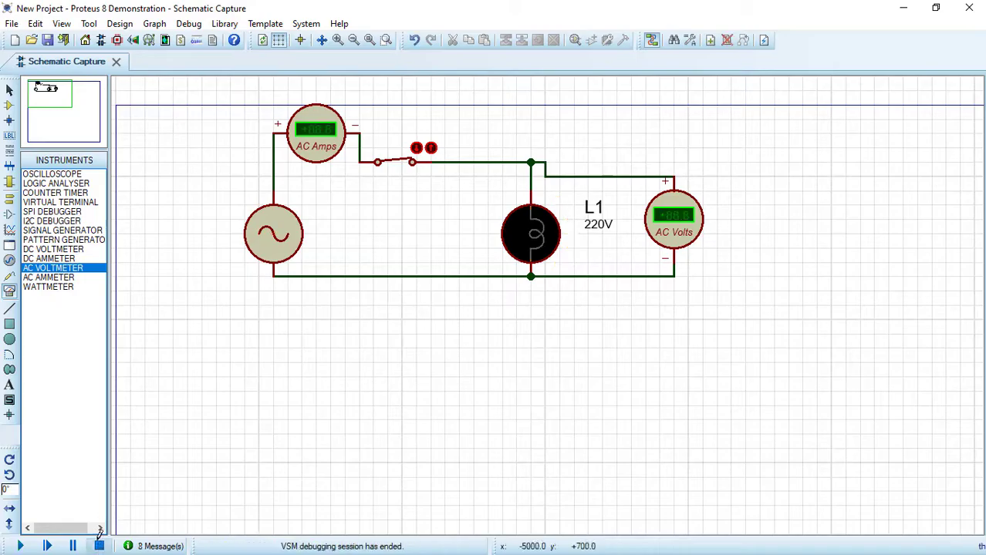
Place an oscilloscope right of the circuit and wire channel A to L1's top node
left_click(64, 178)
left_click(849, 193)
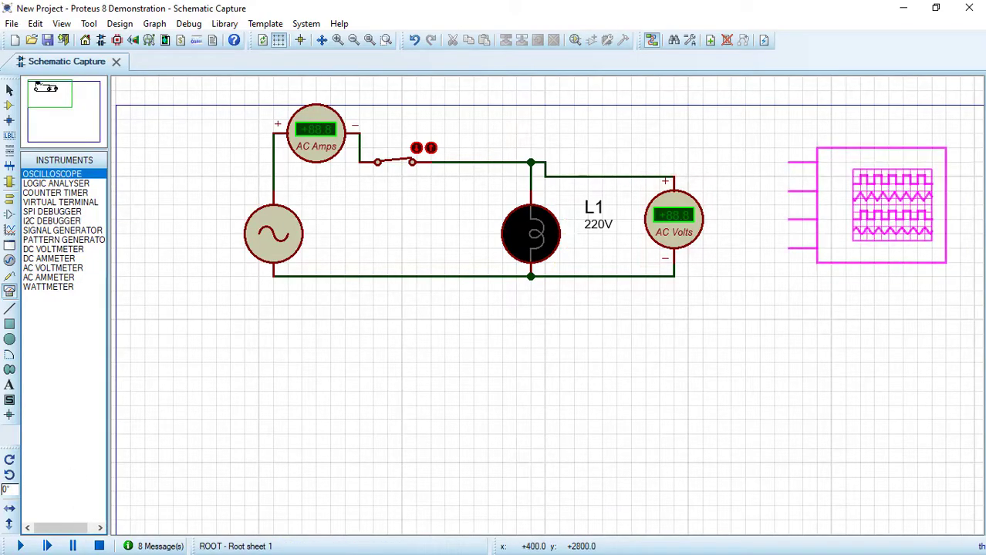
left_click(897, 220)
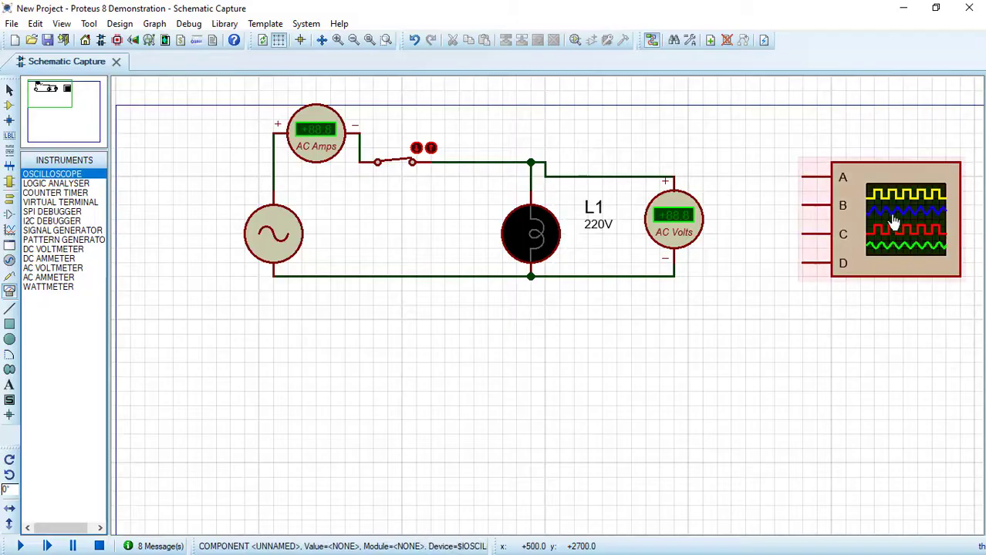
left_click(802, 176)
left_click(533, 162)
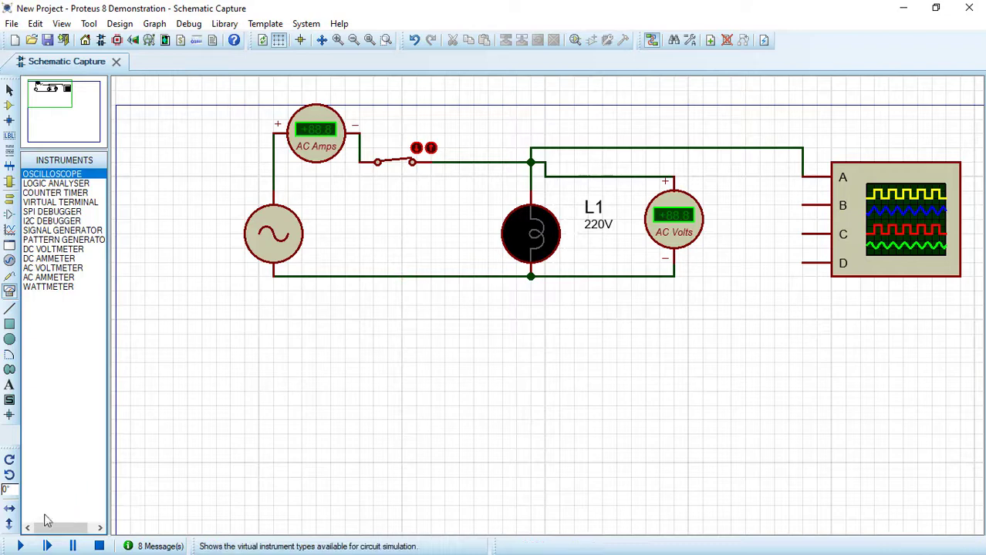
Run the simulation, set Channel A to 20 volts/div and the time base to 10m, then stop
left_click(21, 546)
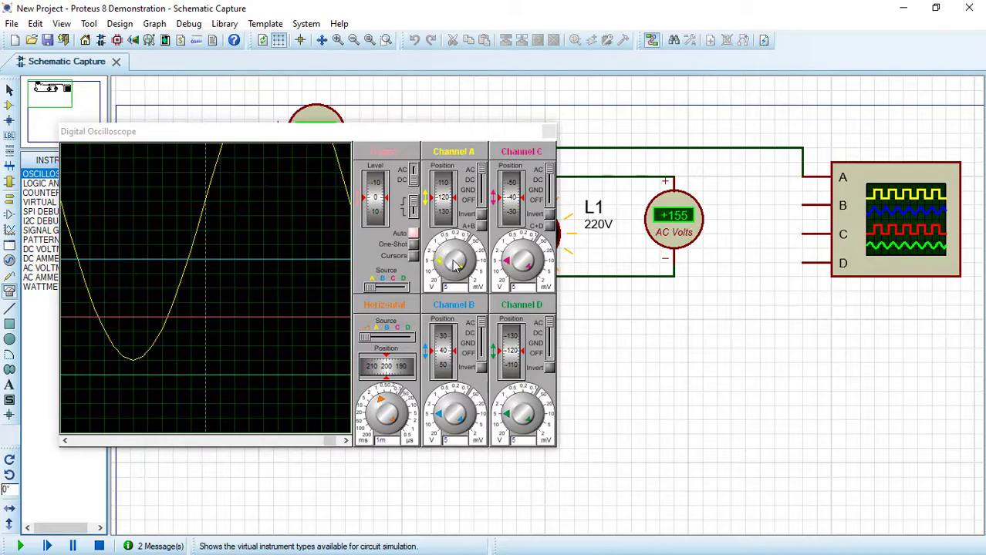
left_click_drag(441, 265, 462, 270)
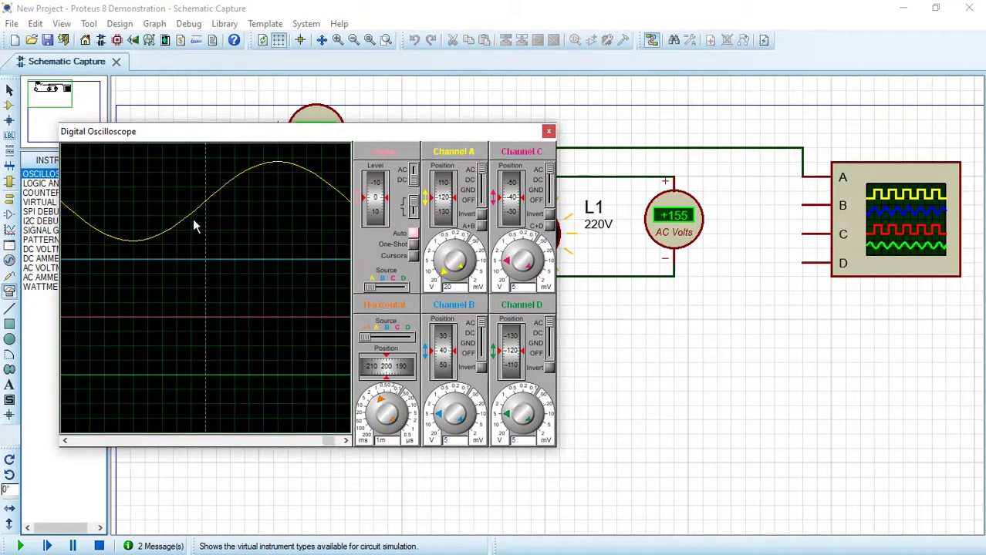
left_click(378, 409)
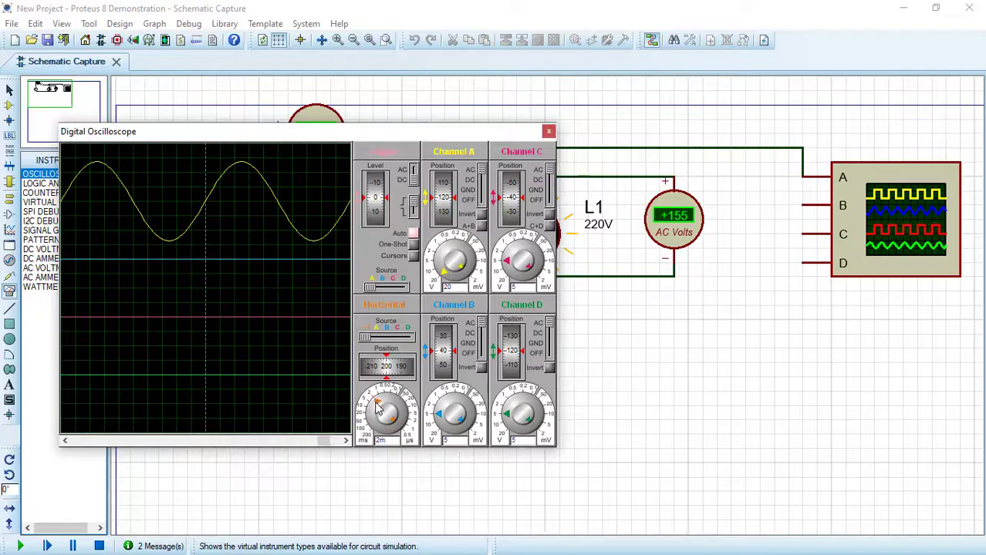
left_click(376, 410)
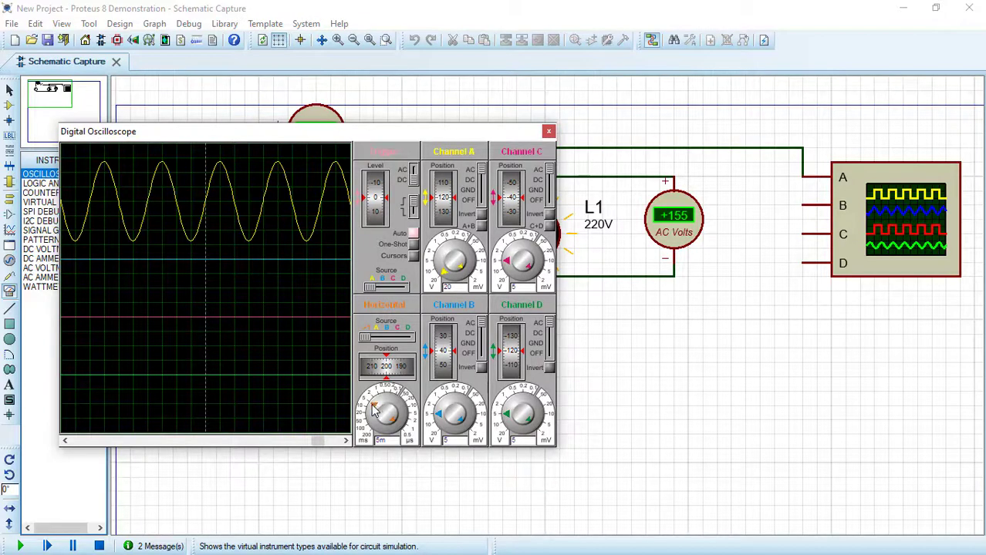
left_click(374, 411)
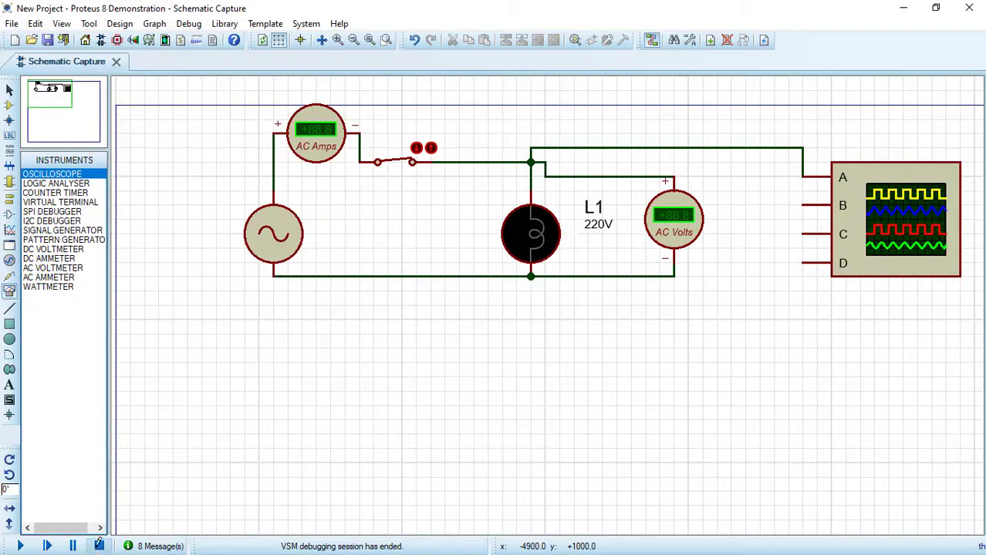
left_click(99, 546)
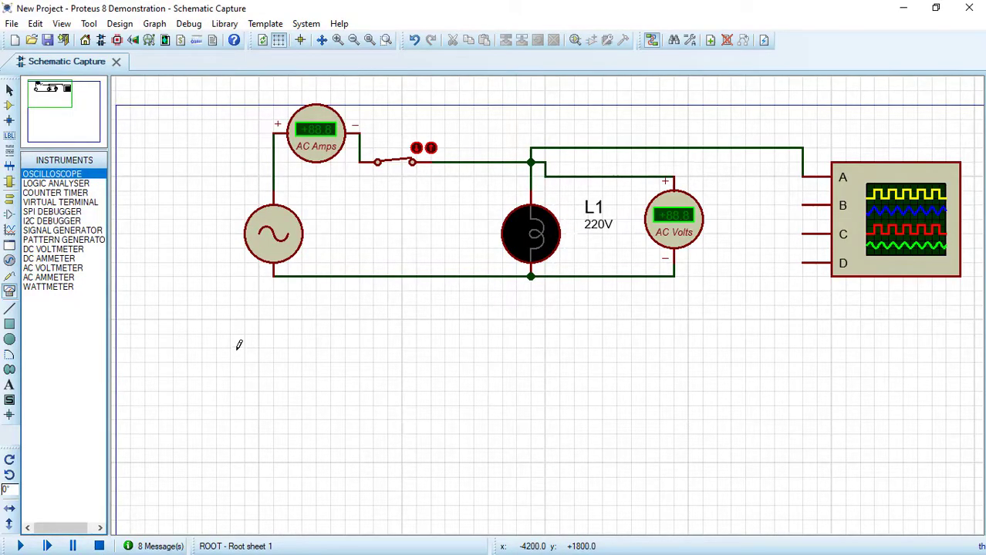
Delete the lamp circuit and the AC ammeter, leaving only the oscilloscope
left_click_drag(230, 348, 731, 119)
key("Delete")
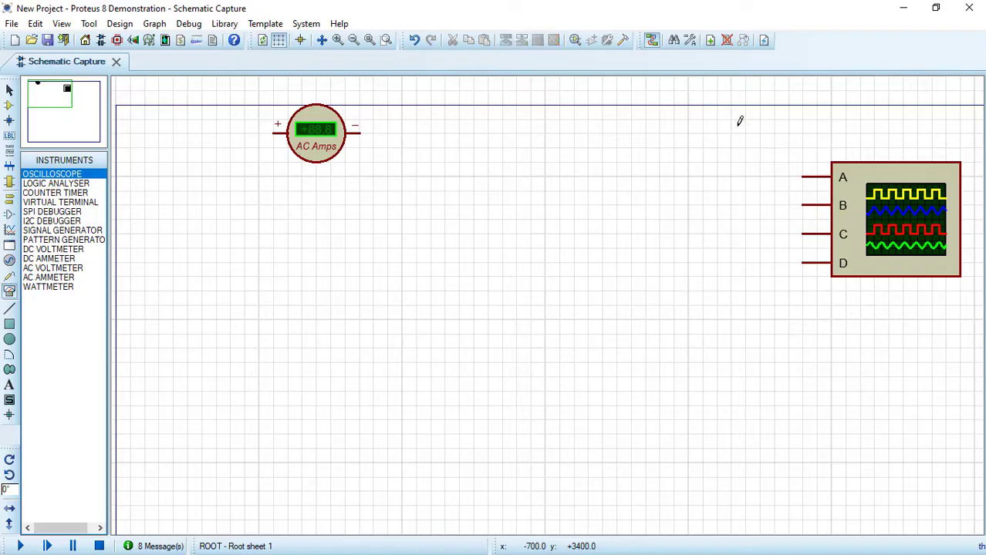
right_click(316, 132)
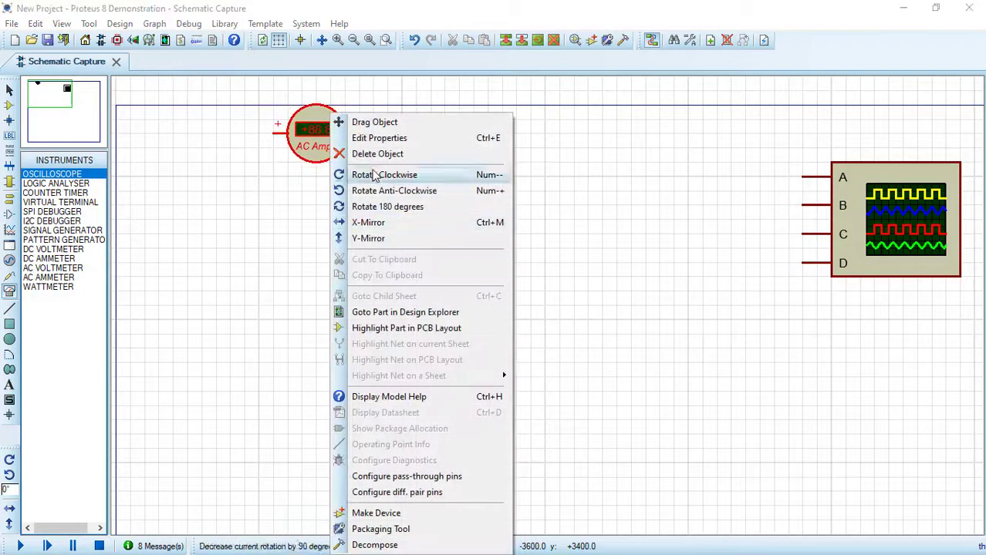
left_click(348, 152)
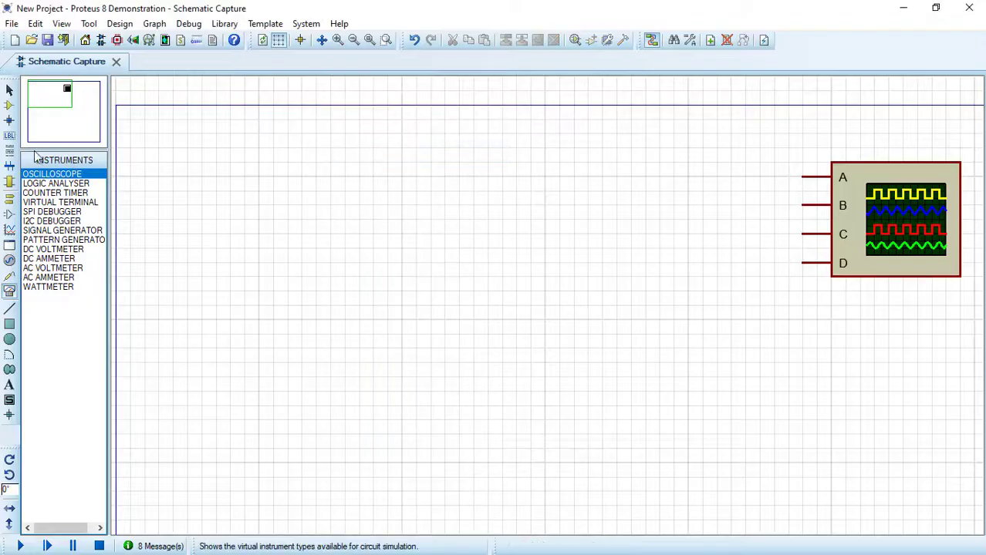
Search the device library and add V3PHASE and MOTOR-3PH to the parts list
left_click(9, 107)
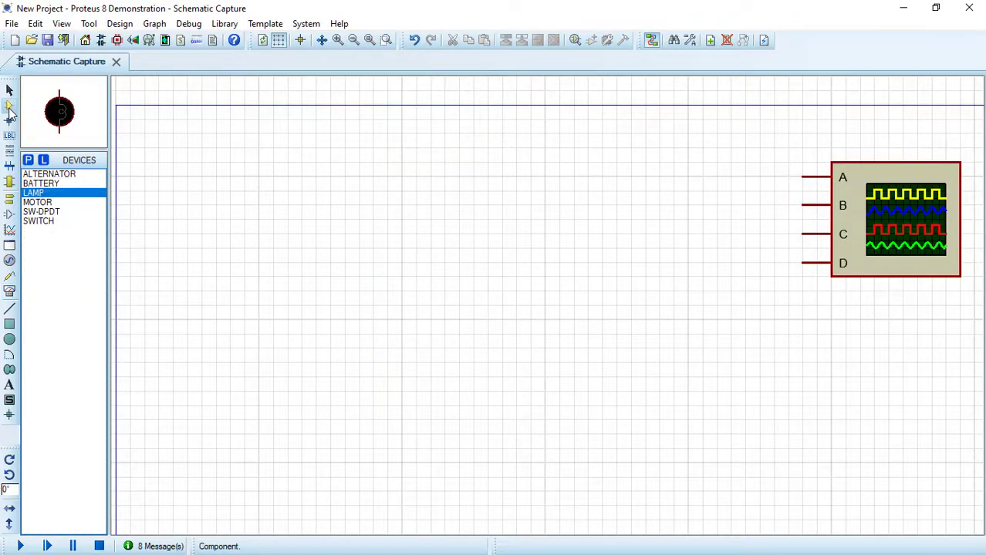
left_click(27, 160)
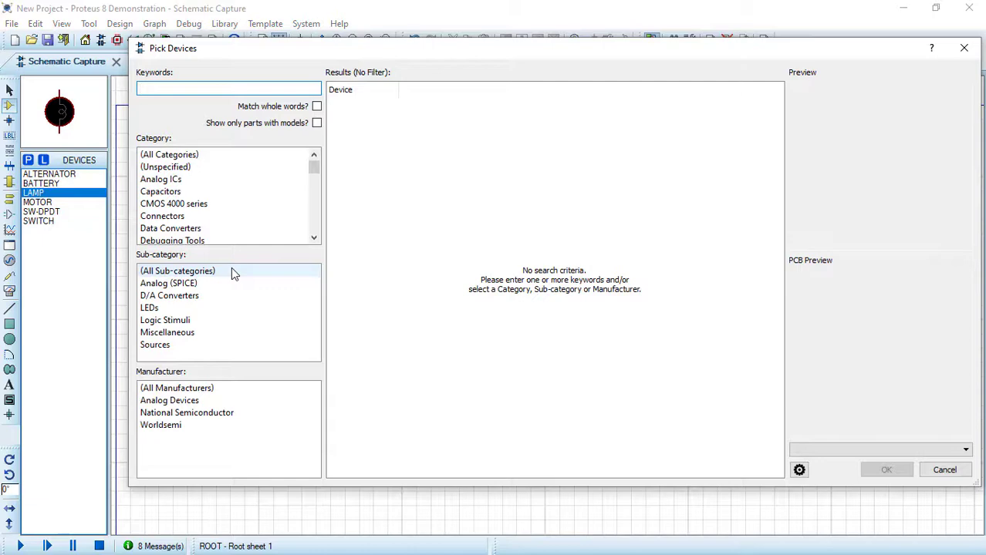
type("v3phase")
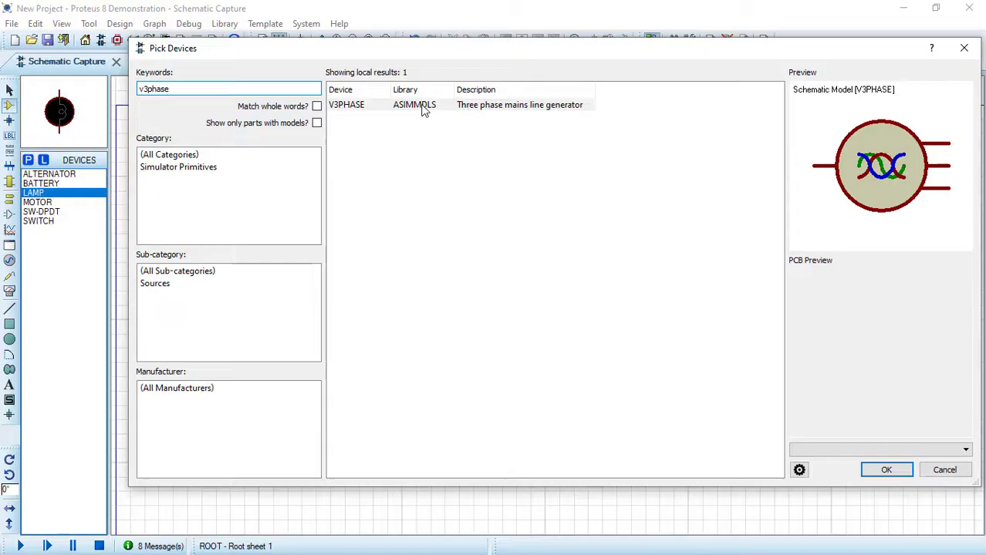
double_click(354, 108)
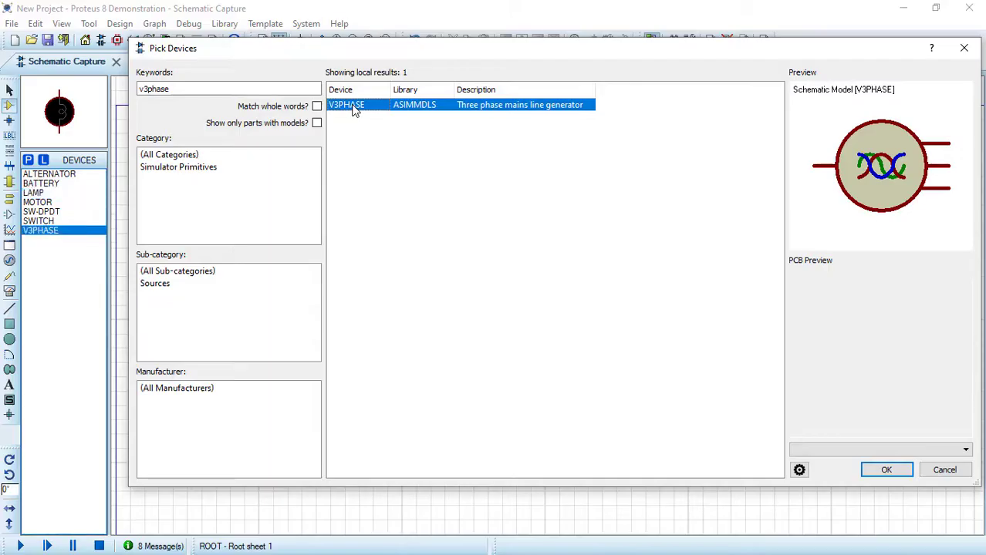
left_click(209, 89)
left_click_drag(209, 88, 141, 89)
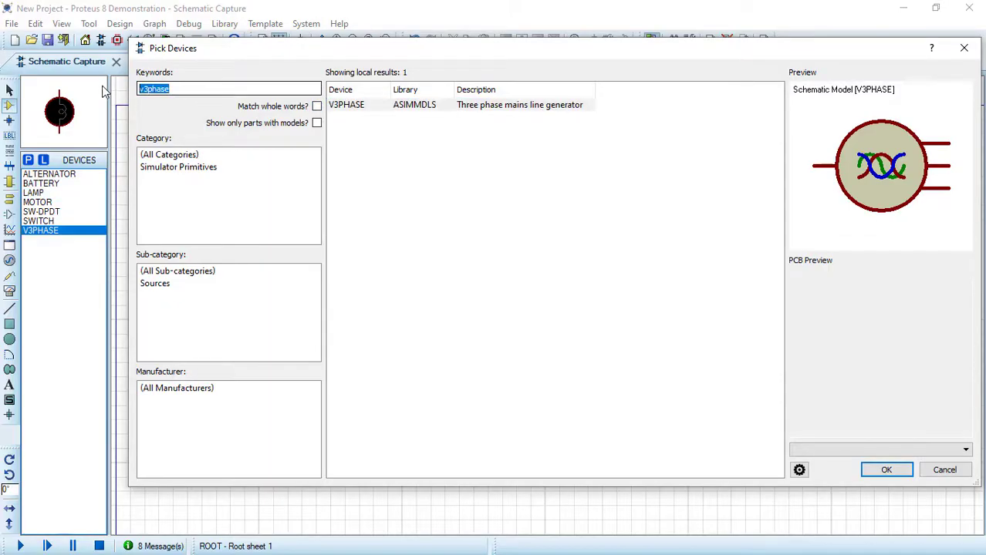
type("motor")
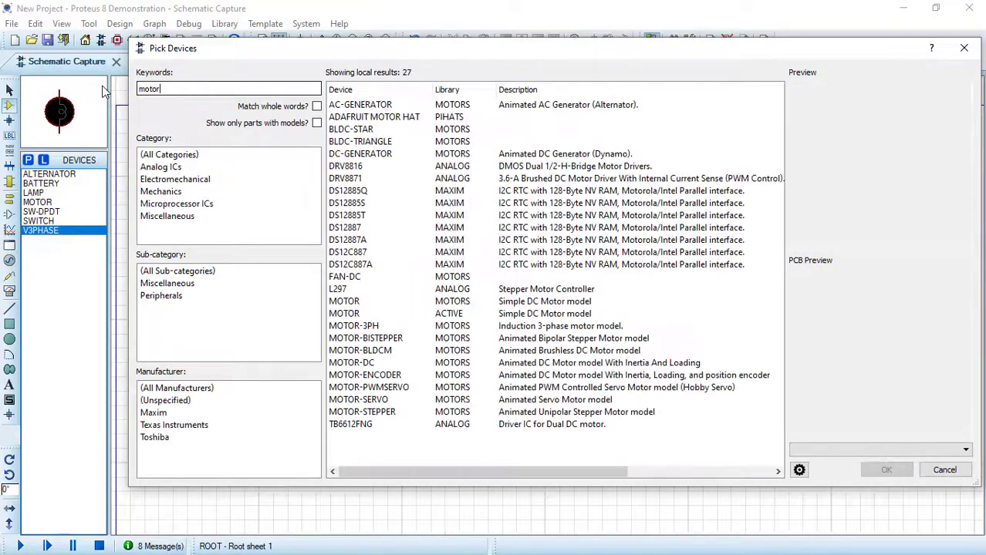
type("-3ph")
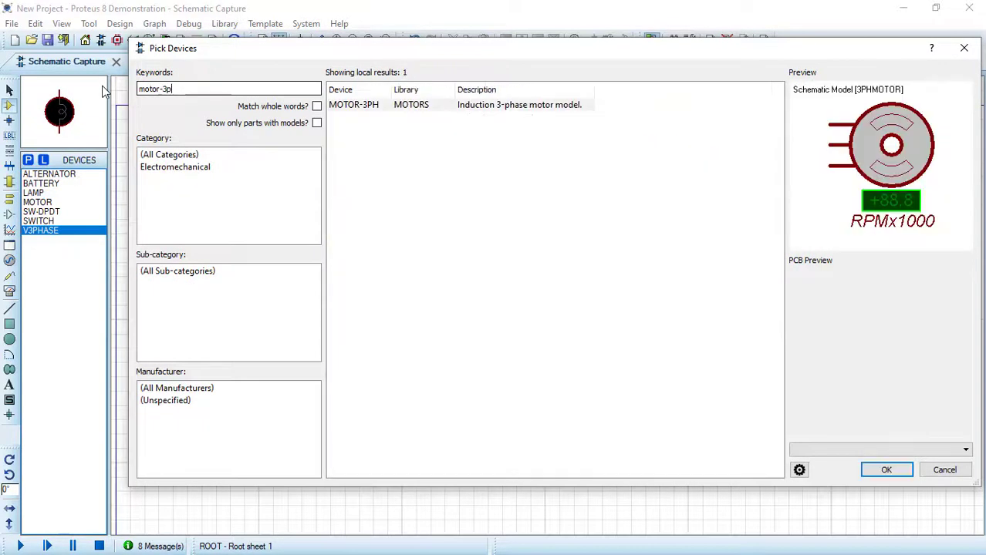
double_click(368, 107)
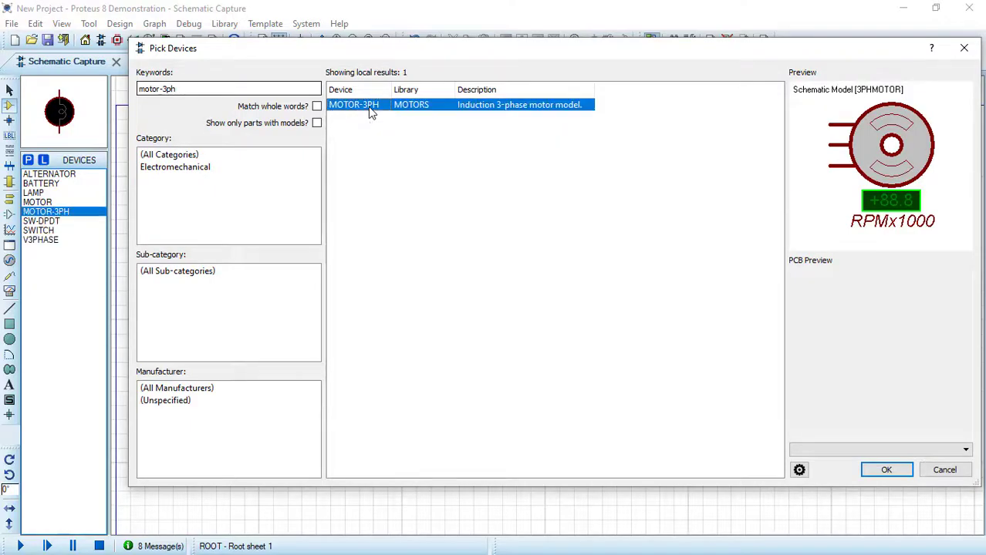
left_click(885, 471)
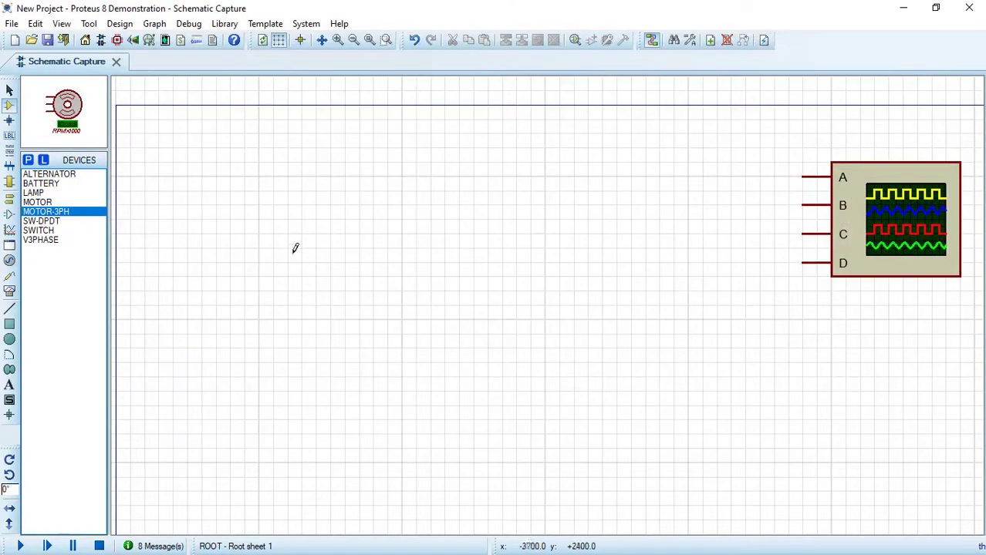
Place the MOTOR-3PH near the sheet centre and the V3PHASE source to its left
left_click(587, 232)
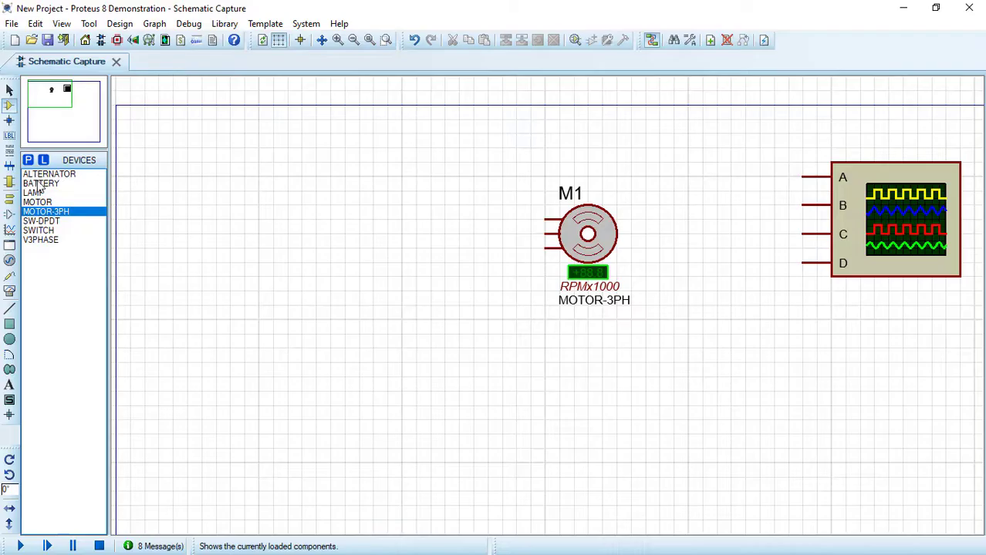
left_click(40, 240)
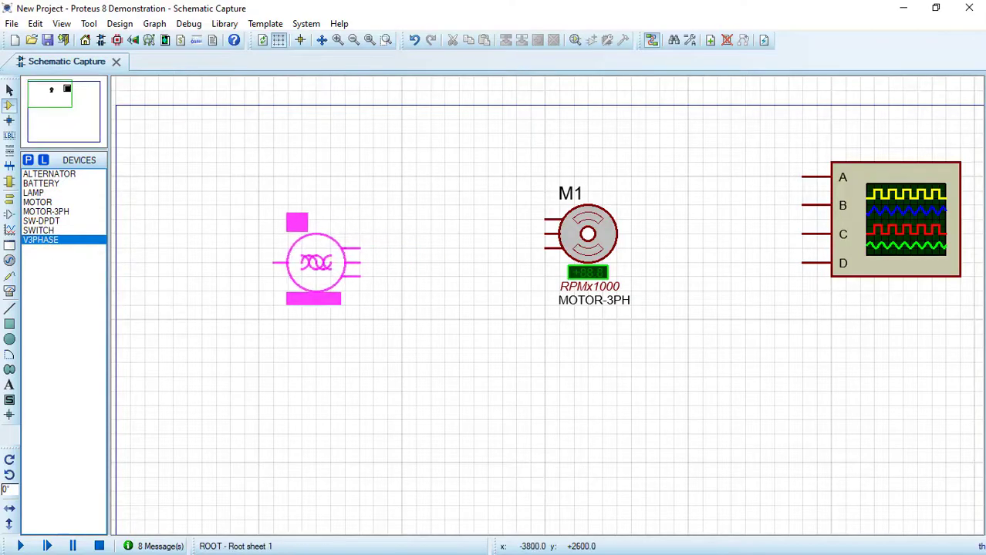
left_click(287, 233)
Wire V1's top, middle and bottom outputs to M1's matching terminals and open M1's properties
left_click(331, 220)
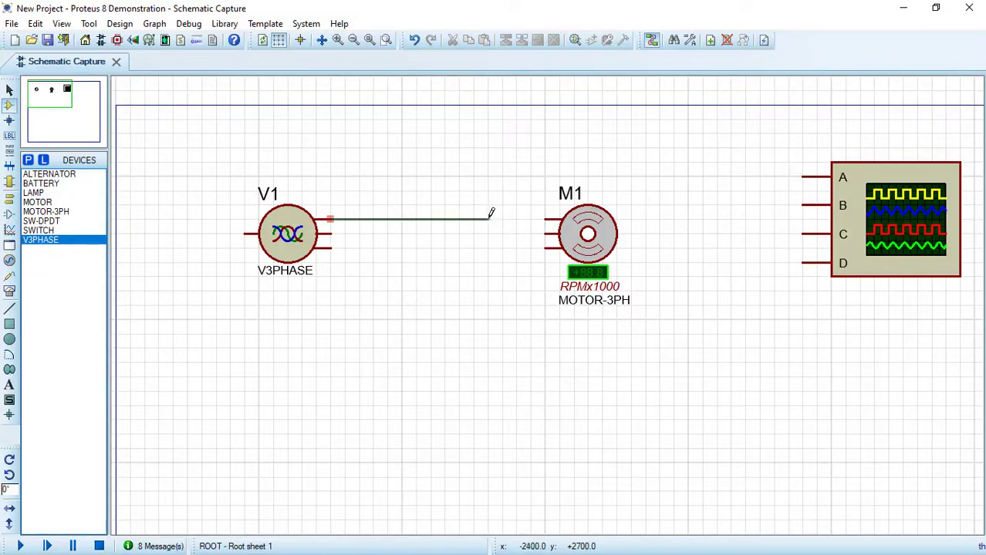
left_click(545, 220)
left_click(330, 233)
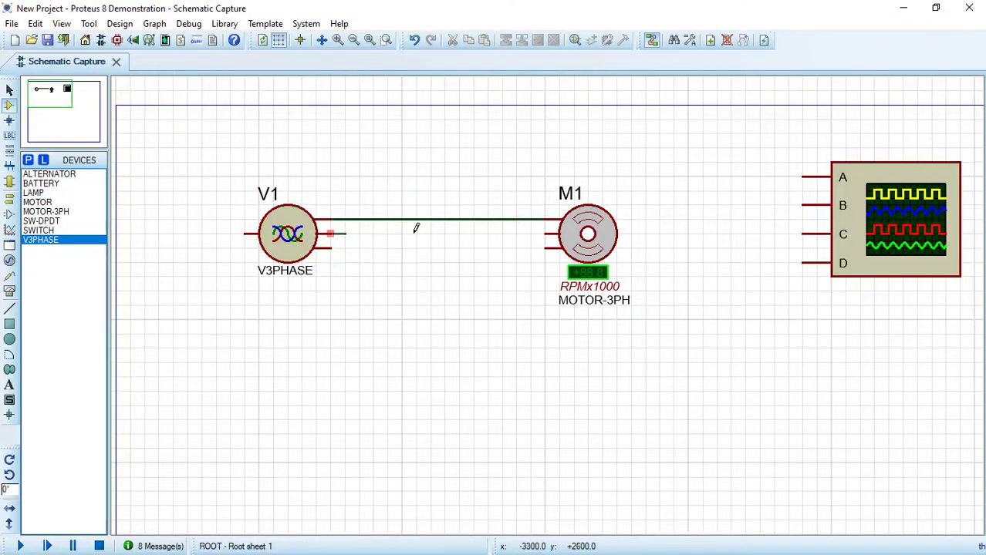
left_click(544, 233)
left_click(330, 247)
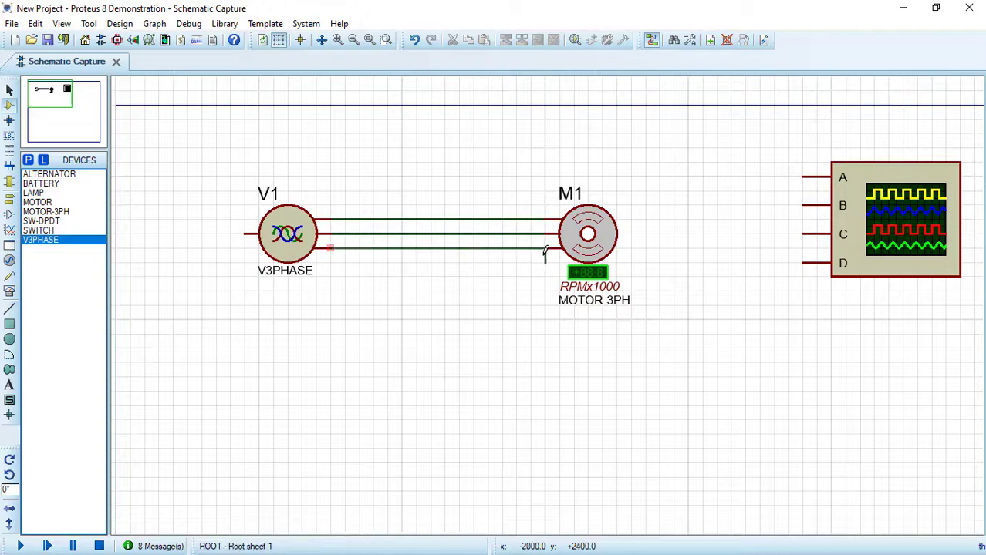
left_click(546, 247)
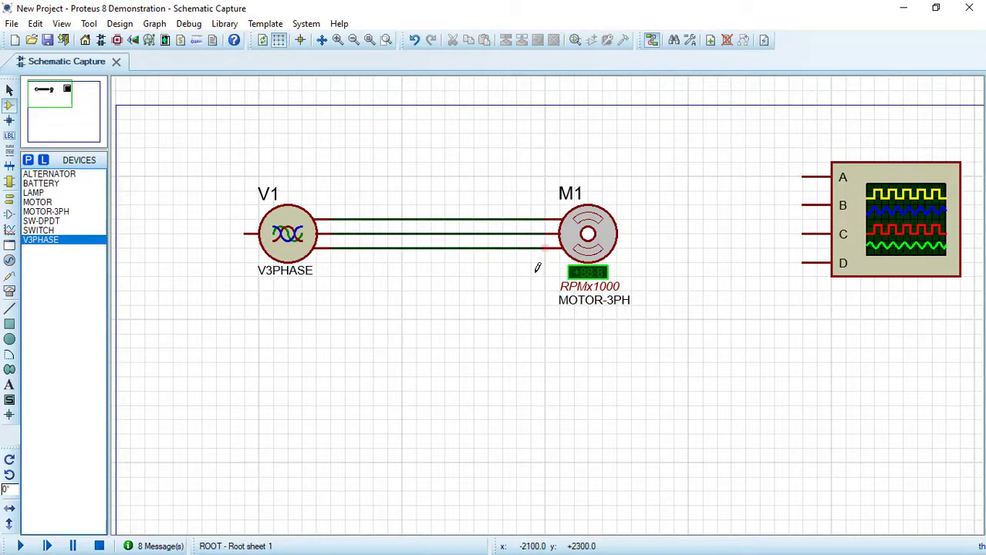
left_click(587, 237)
left_click(588, 237)
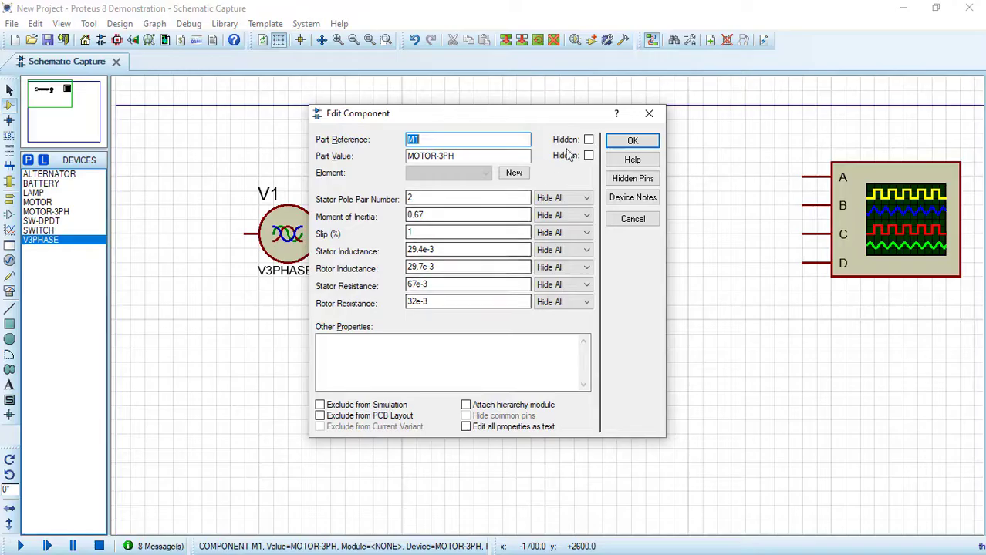
Close M1's properties, then review V1's 220 V peak, 50 Hz settings and close them
left_click(626, 142)
double_click(286, 239)
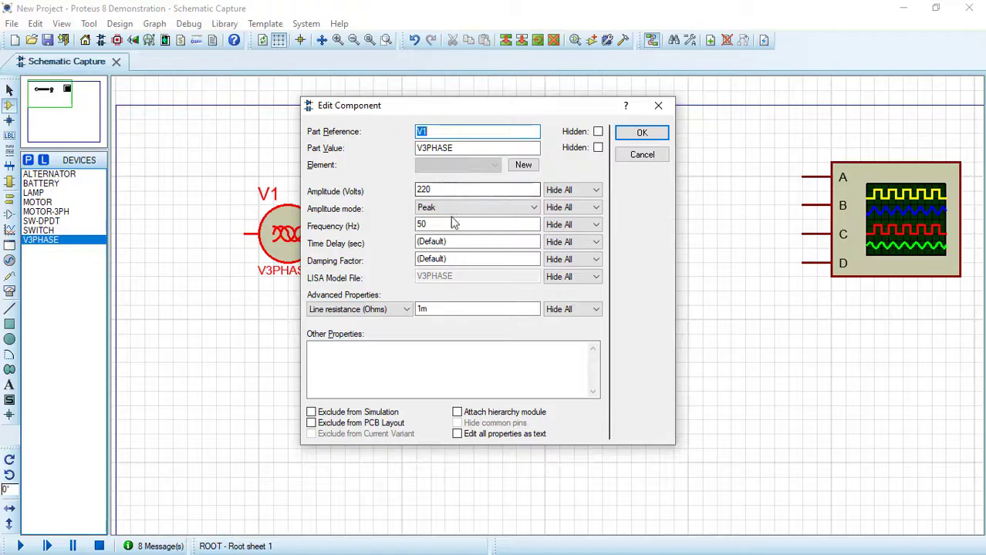
left_click(640, 140)
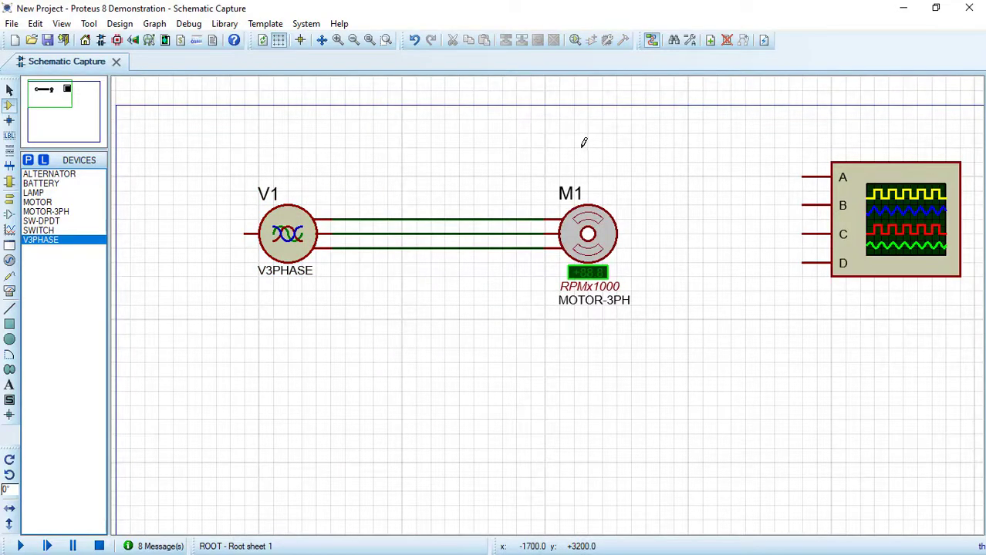
Tap the top, middle and bottom phase lines into oscilloscope inputs A, B and C
left_click(444, 220)
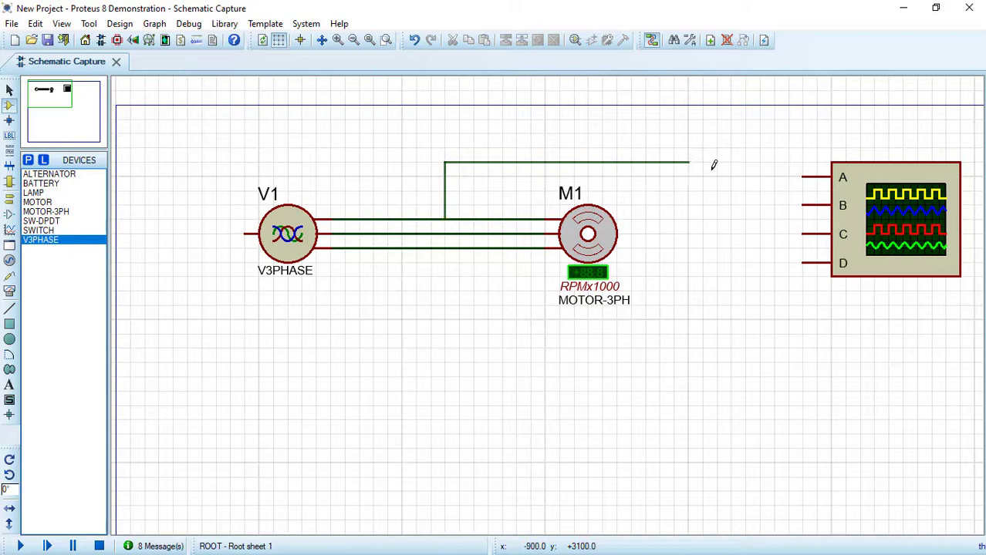
left_click(803, 176)
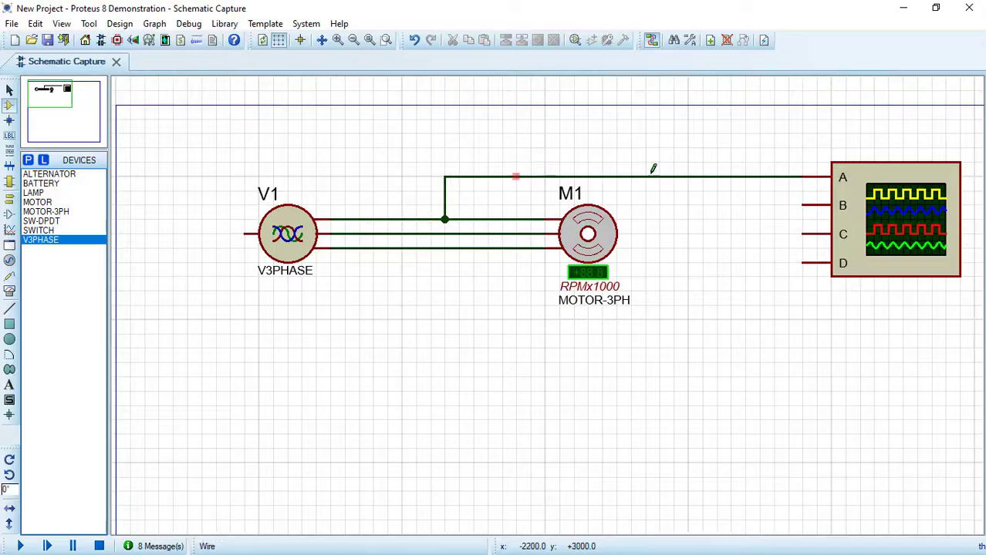
left_click(473, 233)
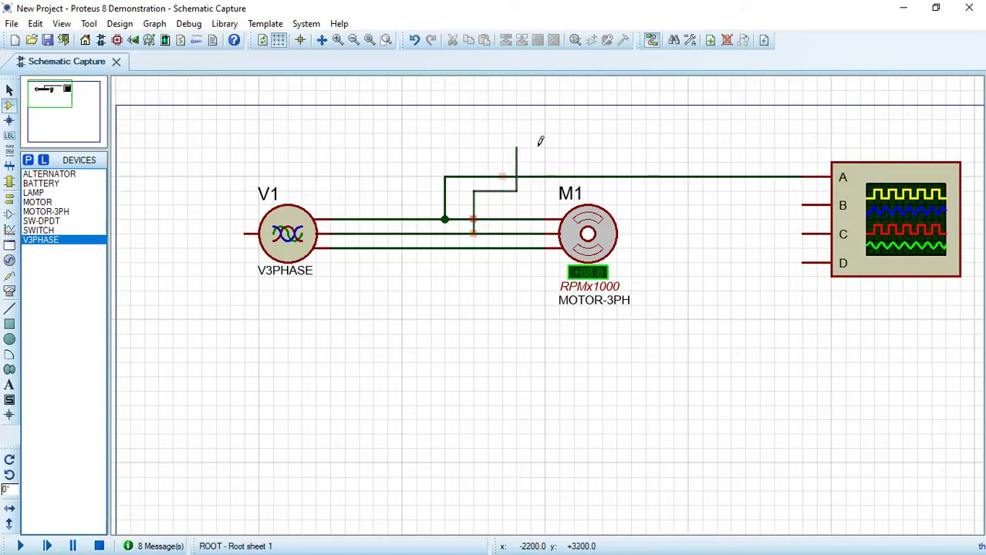
left_click(803, 204)
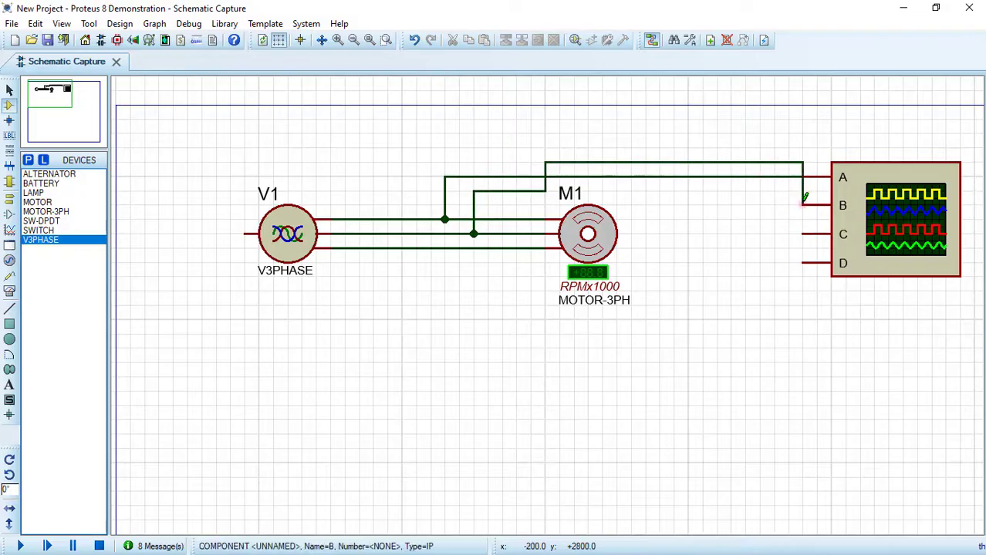
left_click(486, 248)
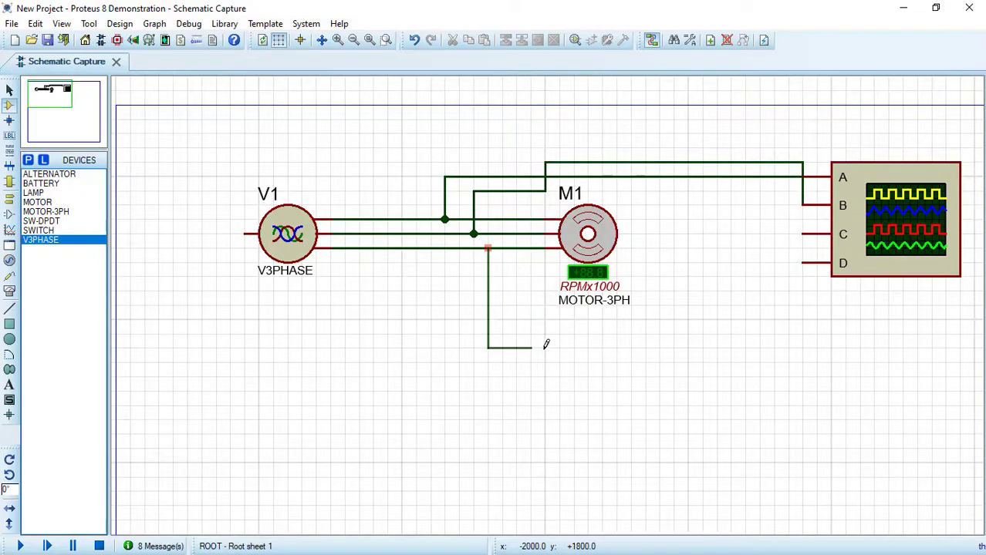
left_click(803, 234)
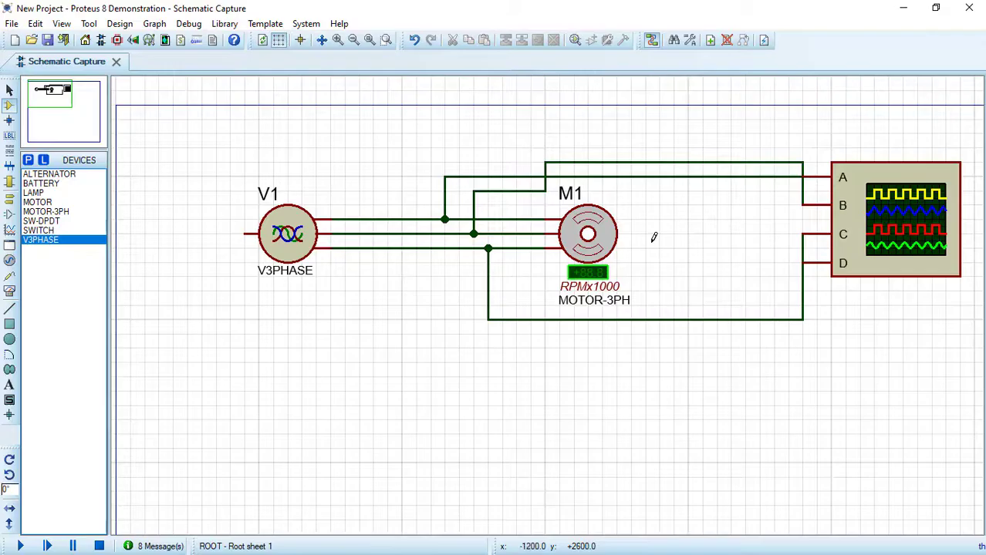
Start the simulation and set the oscilloscope timebase to 2m
left_click(20, 546)
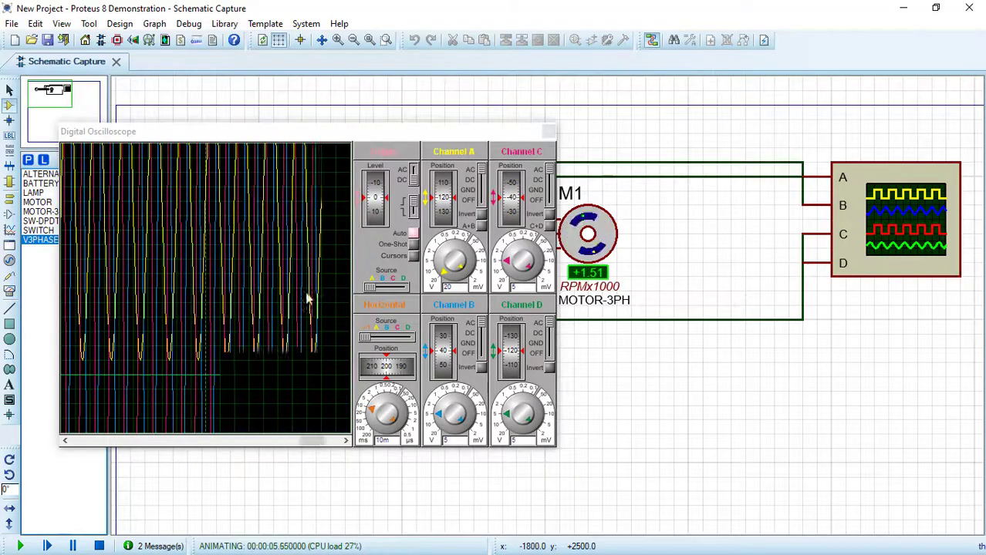
left_click(372, 408)
left_click(372, 409)
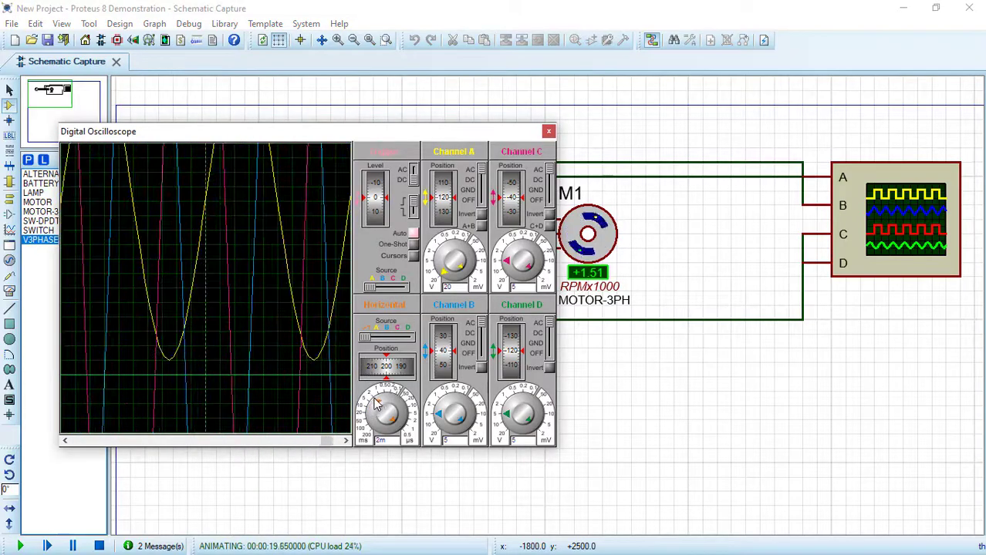
left_click(378, 401)
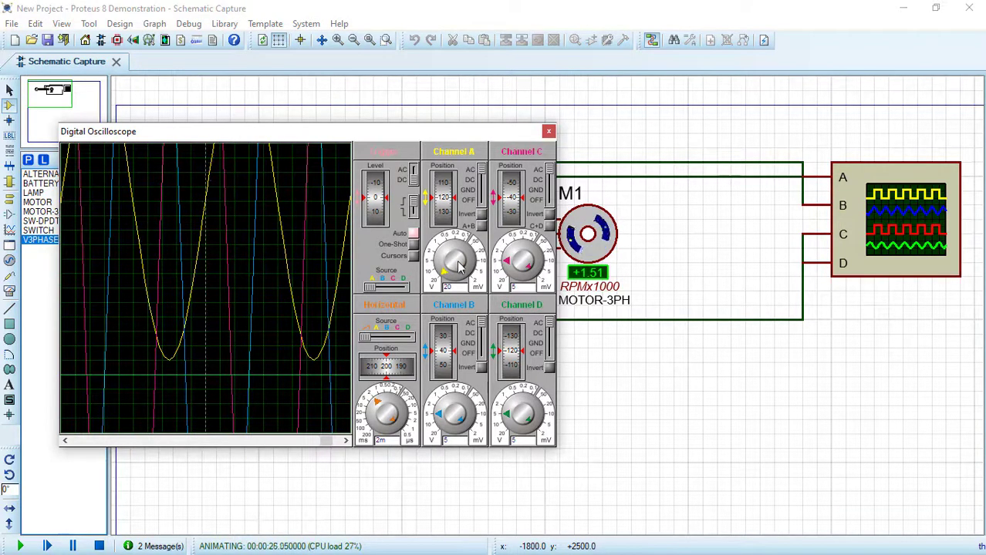
Scale down channels A, C and B and shift all three traces down to fit
left_click_drag(460, 264, 442, 280)
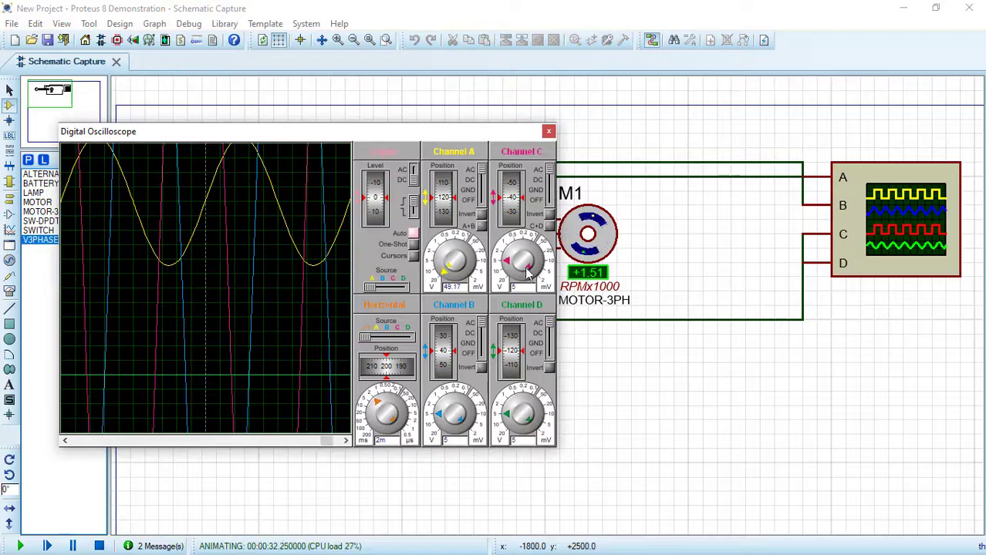
left_click_drag(527, 270, 504, 267)
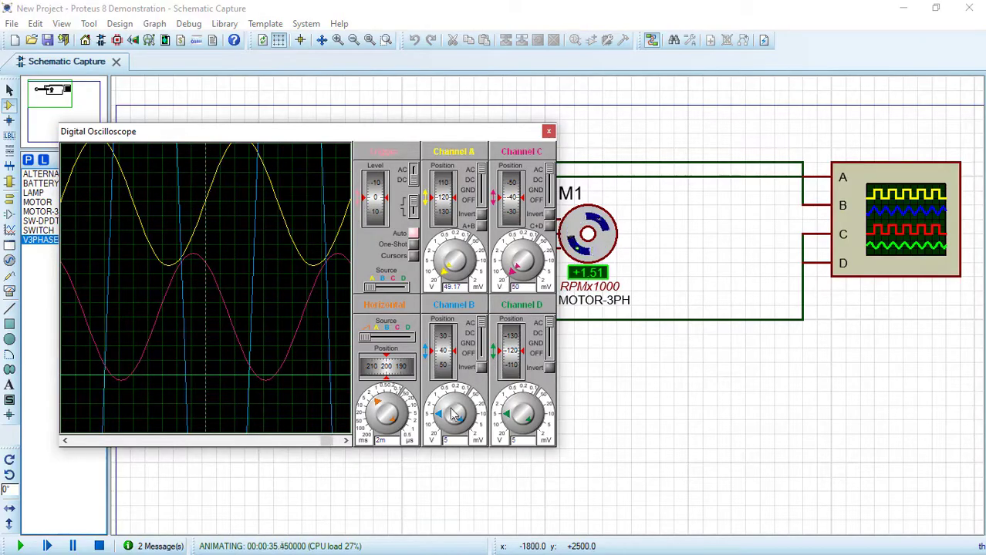
mouse_move(443, 417)
left_mouse_down()
mouse_move(451, 441)
mouse_move(436, 435)
mouse_move(442, 454)
left_mouse_up()
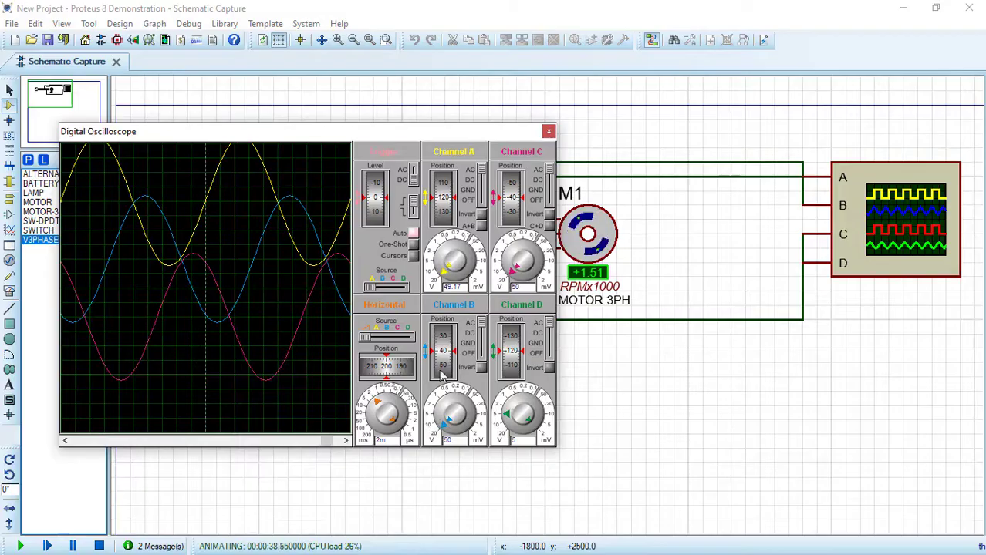
left_click_drag(443, 349, 446, 359)
left_click_drag(452, 193, 451, 218)
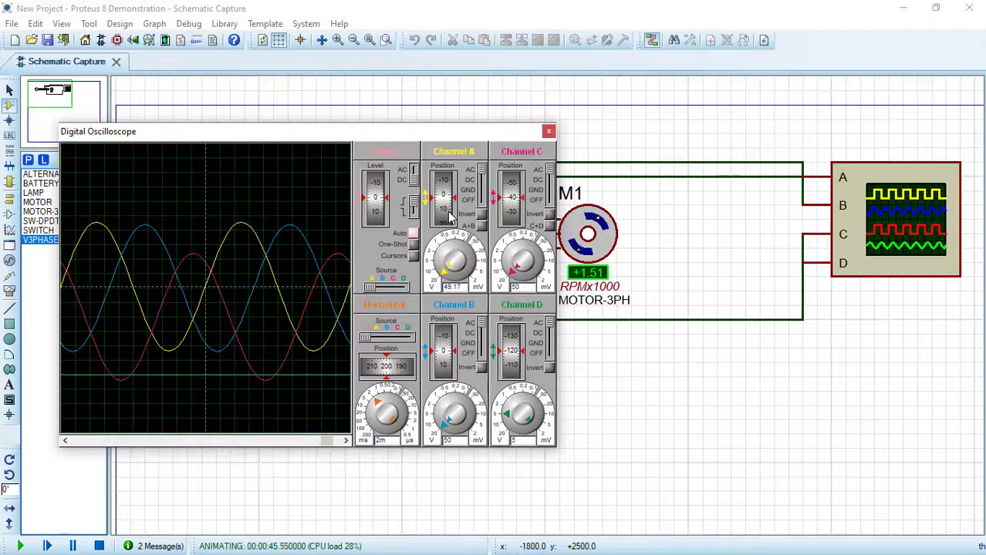
left_click_drag(512, 199, 513, 215)
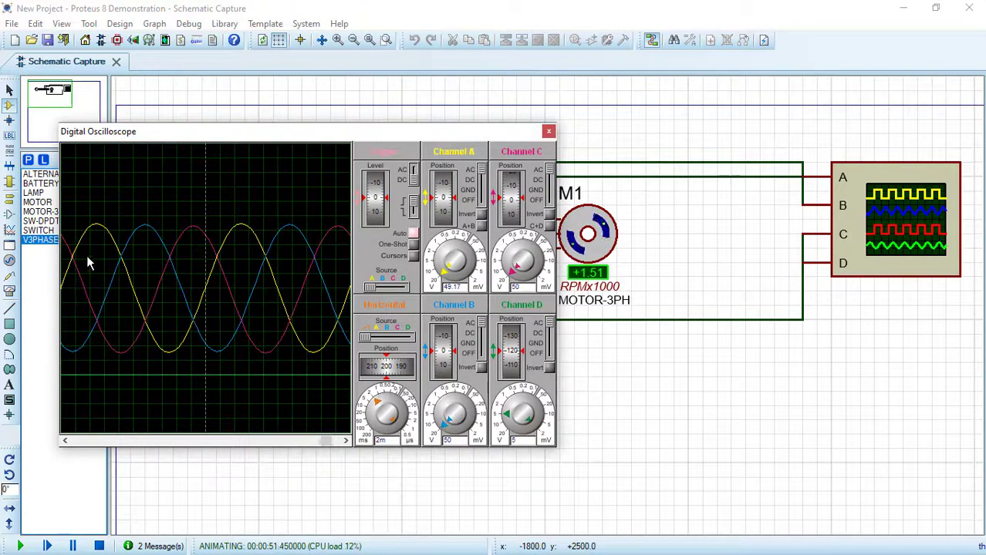